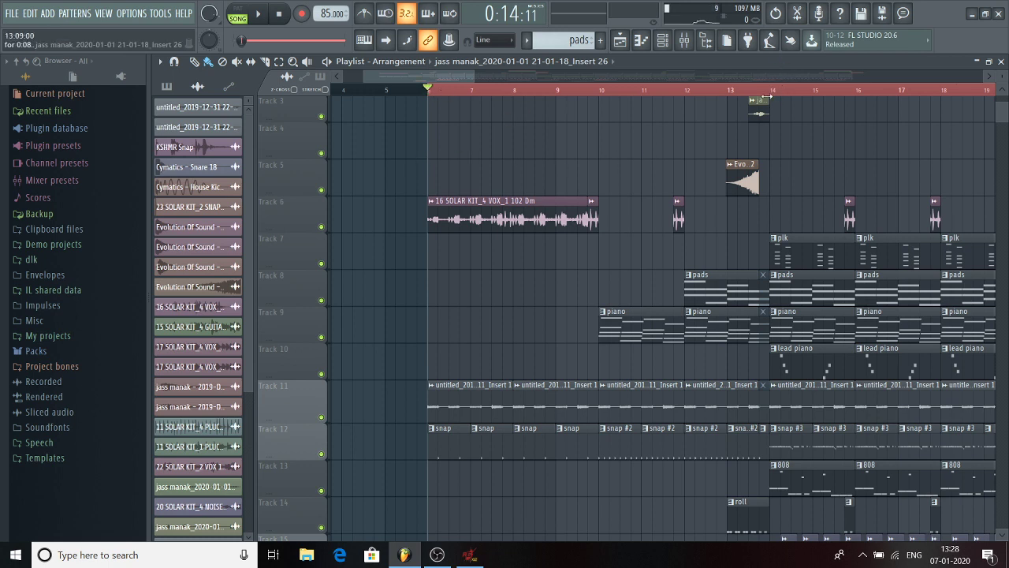
Step: Play the song from bar 13 through the drop and look over the arrangement's tracks, stopping around bar 16
{"action": "key", "text": "space"}
{"action": "key", "text": "space"}
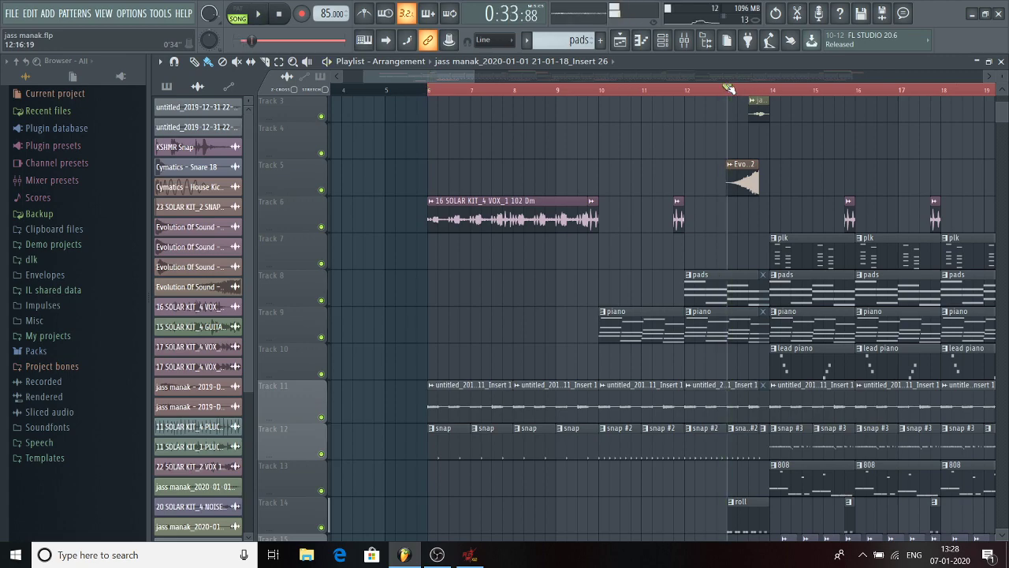
{"action": "key", "text": "space"}
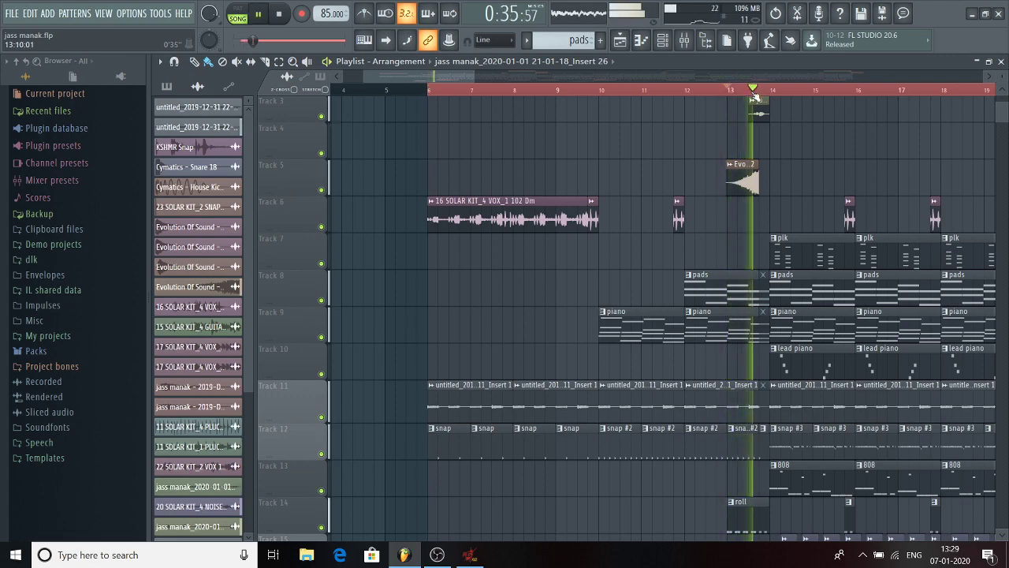
{"action": "scroll", "coordinate": [625, 114], "scroll_direction": "down", "scroll_amount": 3}
{"action": "scroll", "coordinate": [625, 115], "scroll_direction": "right", "scroll_amount": 6}
{"action": "scroll", "coordinate": [624, 114], "scroll_direction": "down", "scroll_amount": 3}
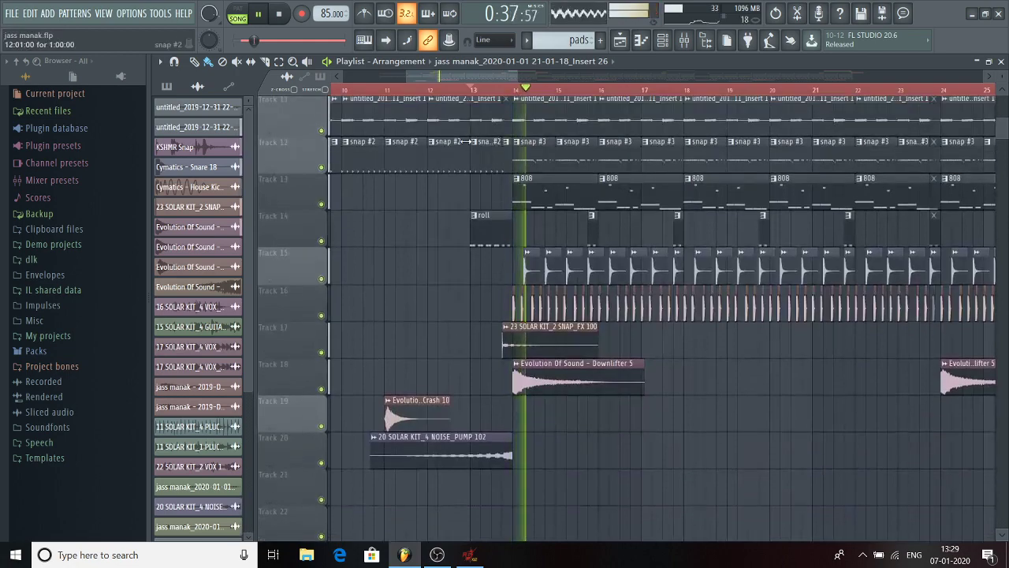
{"action": "scroll", "coordinate": [637, 94], "scroll_direction": "up", "scroll_amount": 3}
{"action": "scroll", "coordinate": [552, 111], "scroll_direction": "up", "scroll_amount": 5}
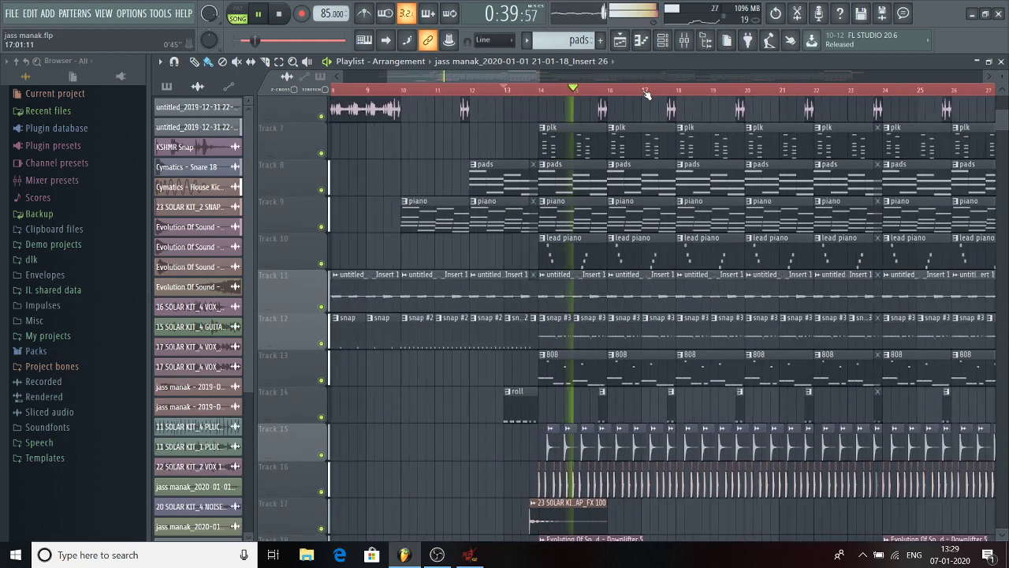
{"action": "scroll", "coordinate": [436, 120], "scroll_direction": "down", "scroll_amount": 2}
{"action": "scroll", "coordinate": [442, 120], "scroll_direction": "down", "scroll_amount": 3}
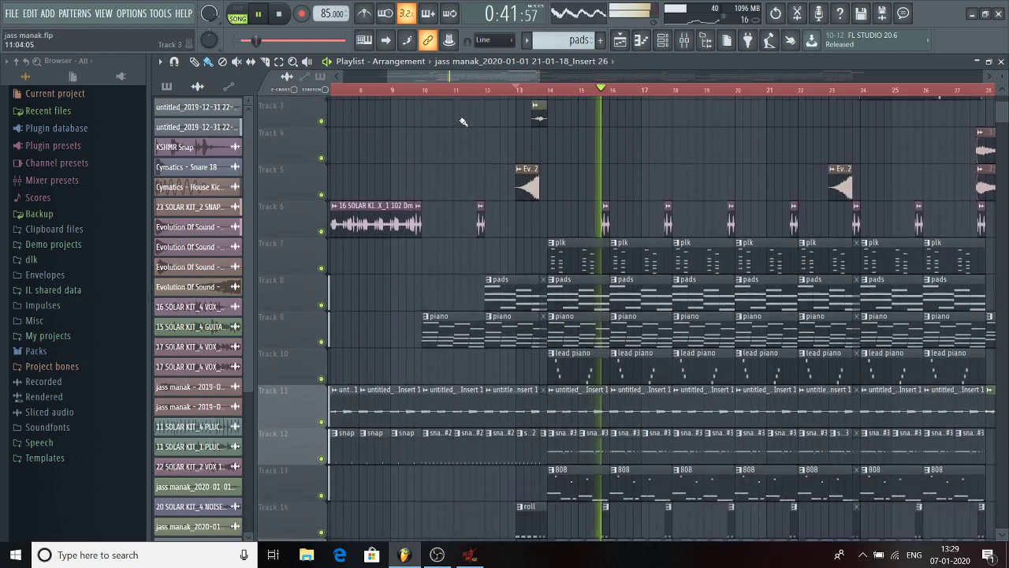
{"action": "scroll", "coordinate": [552, 110], "scroll_direction": "down", "scroll_amount": 2}
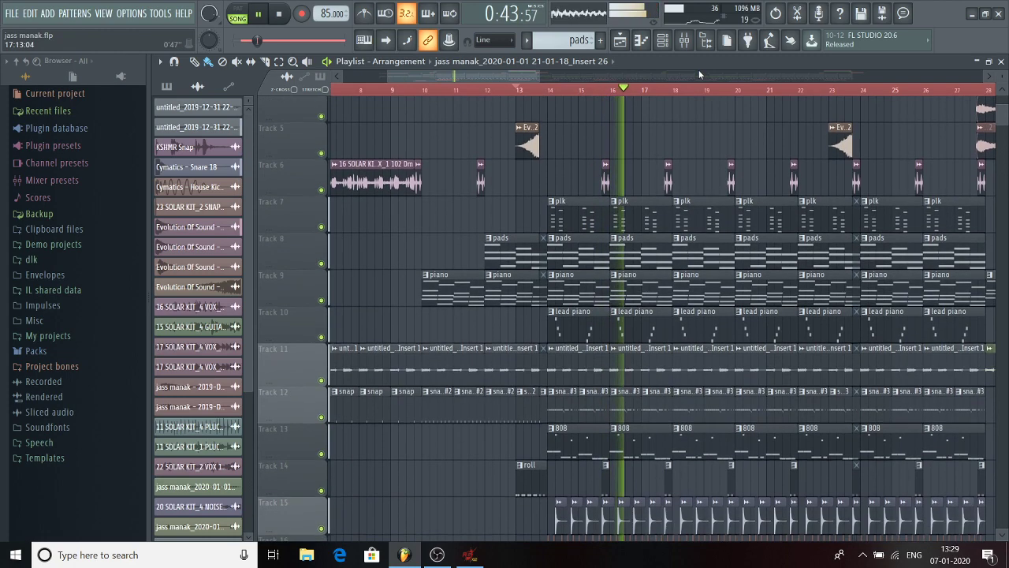
{"action": "key", "text": "space"}
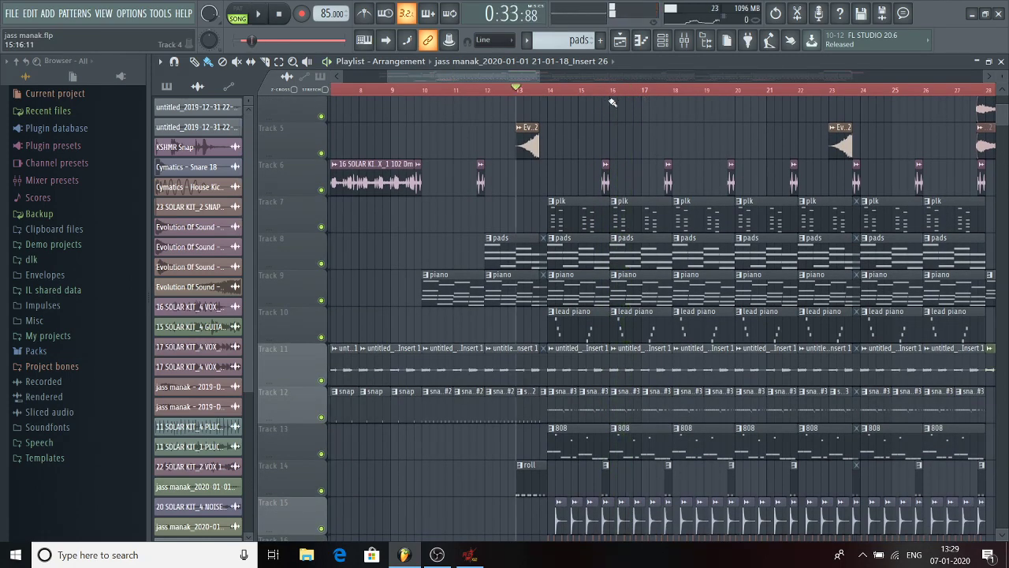
Step: Play the intro from bar 6 with all tracks active and stop after a short listen
{"action": "scroll", "coordinate": [641, 89], "scroll_direction": "down", "scroll_amount": 3}
{"action": "scroll", "coordinate": [447, 444], "scroll_direction": "up", "scroll_amount": 2}
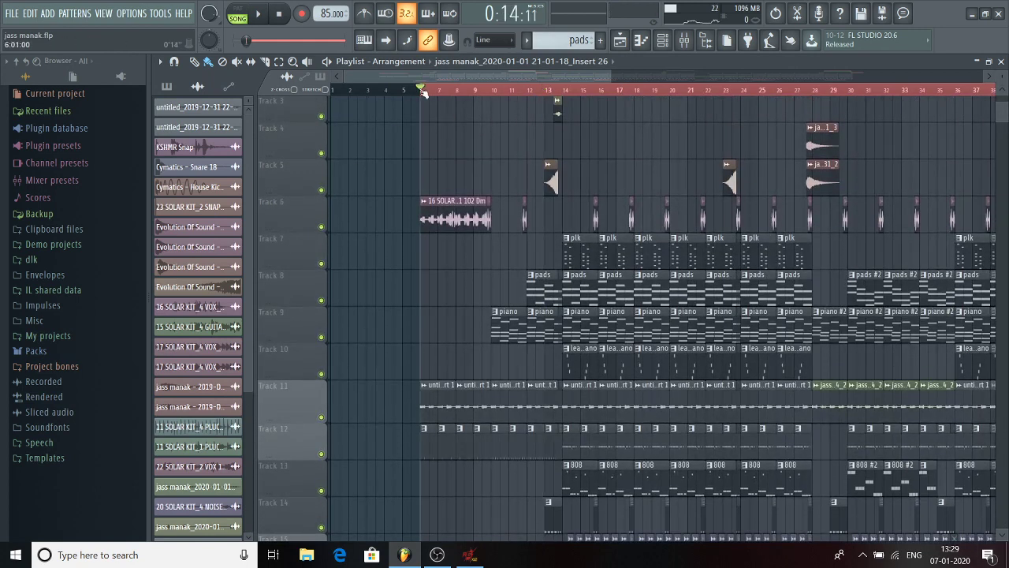
{"action": "key", "text": "space"}
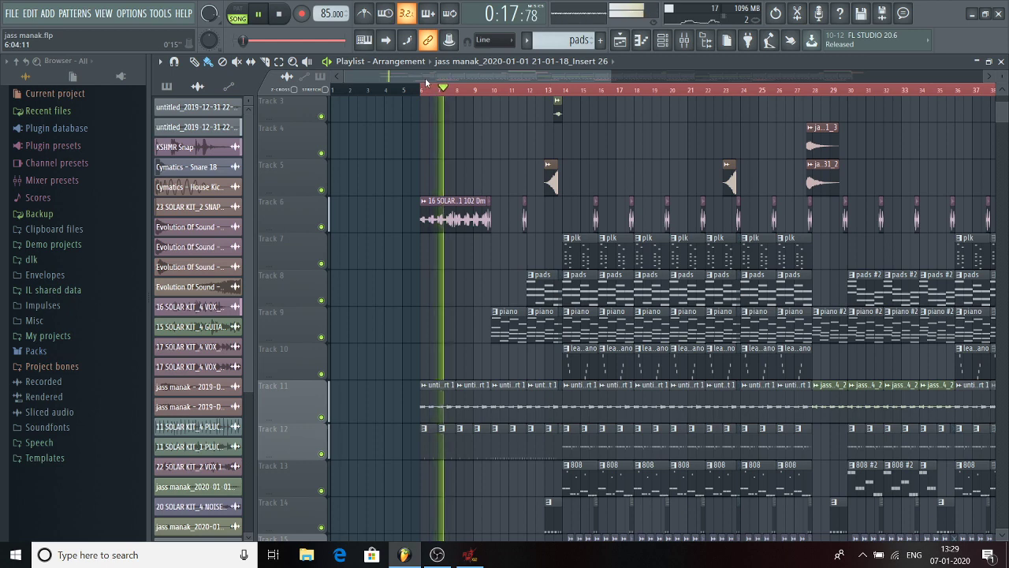
{"action": "key", "text": "space"}
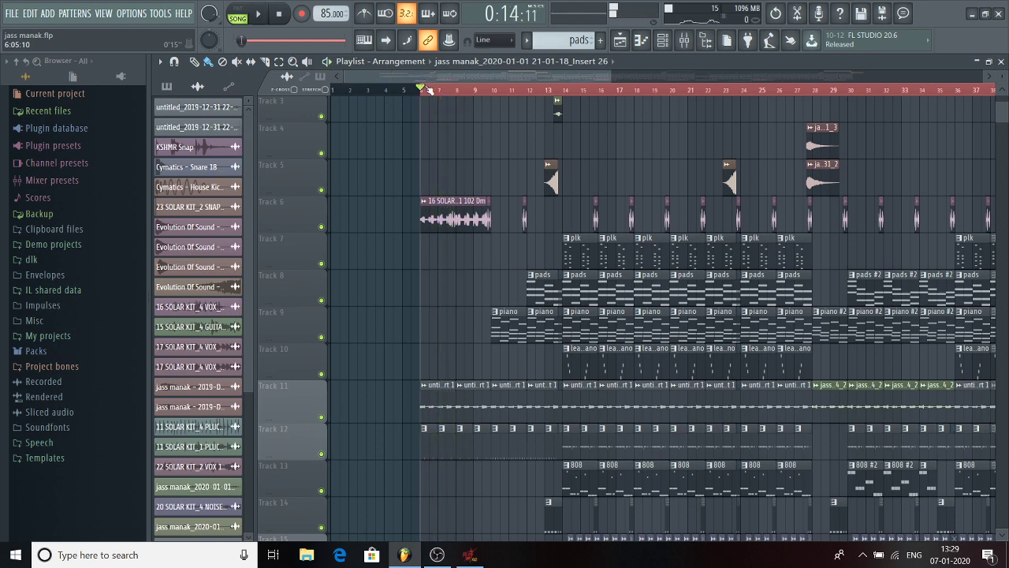
Step: Solo Track 6 and listen to the 16 SOLAR KIT_4 VOX_1 vocal clip from bar 6
{"action": "left_click", "coordinate": [325, 228], "text": "ctrl"}
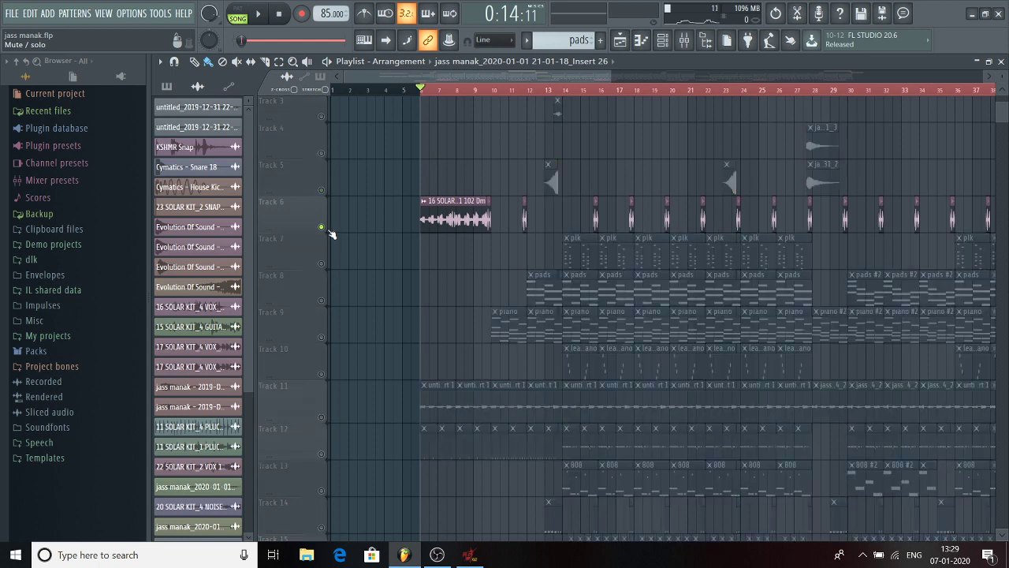
{"action": "key", "text": "space"}
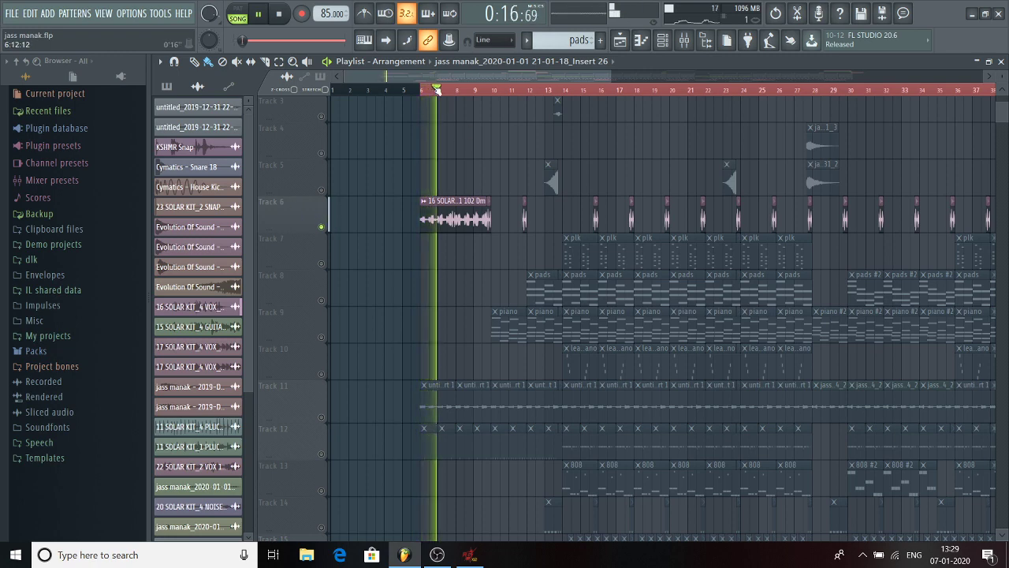
{"action": "scroll", "coordinate": [454, 91], "scroll_direction": "up", "scroll_amount": 3}
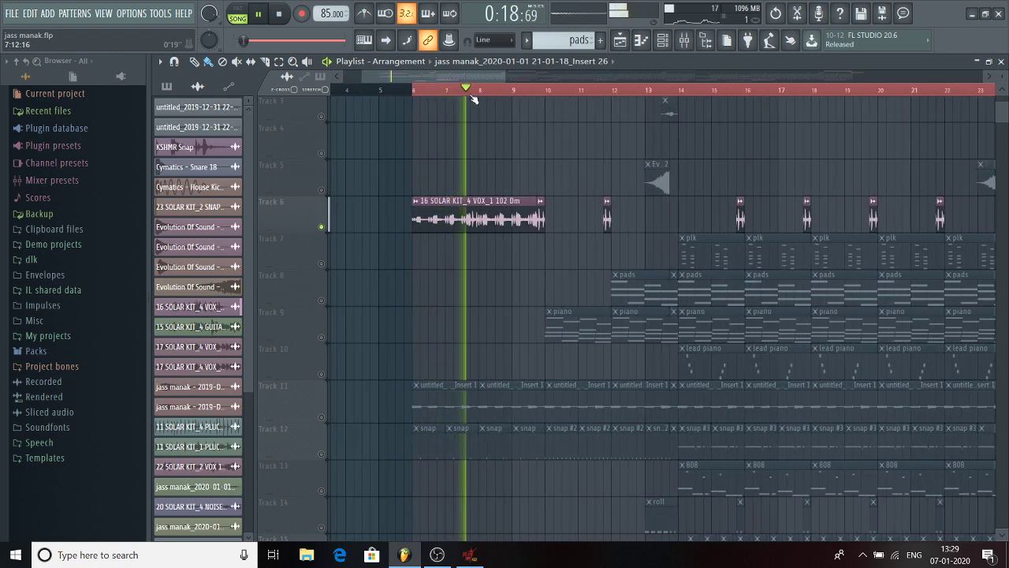
{"action": "key", "text": "space"}
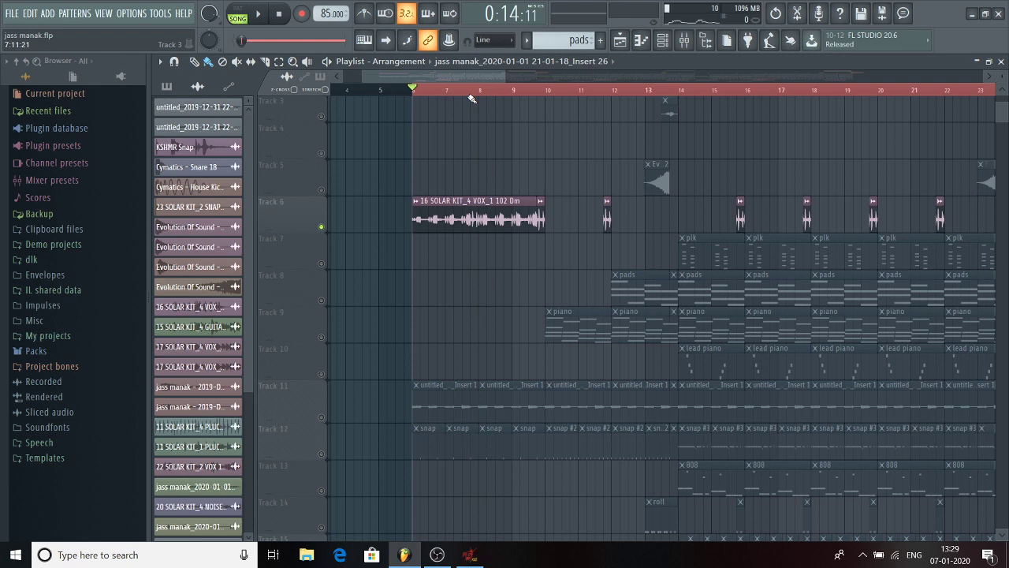
Step: Solo Track 11 and listen to its untitled_2019-12-31 audio clips from bar 6, replaying them once
{"action": "left_click", "coordinate": [327, 422]}
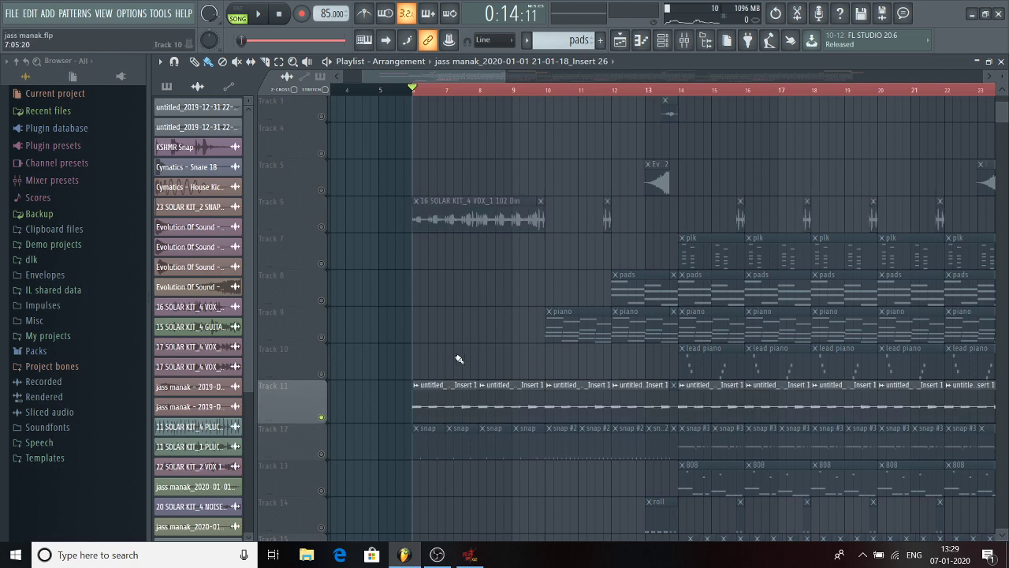
{"action": "scroll", "coordinate": [450, 321], "scroll_direction": "down", "scroll_amount": 3}
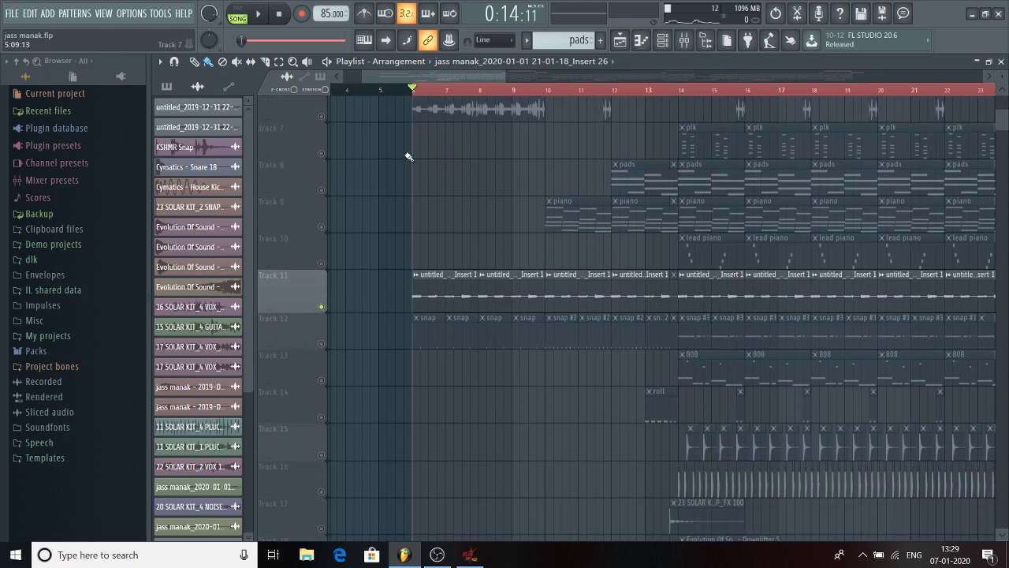
{"action": "scroll", "coordinate": [422, 97], "scroll_direction": "up", "scroll_amount": 3}
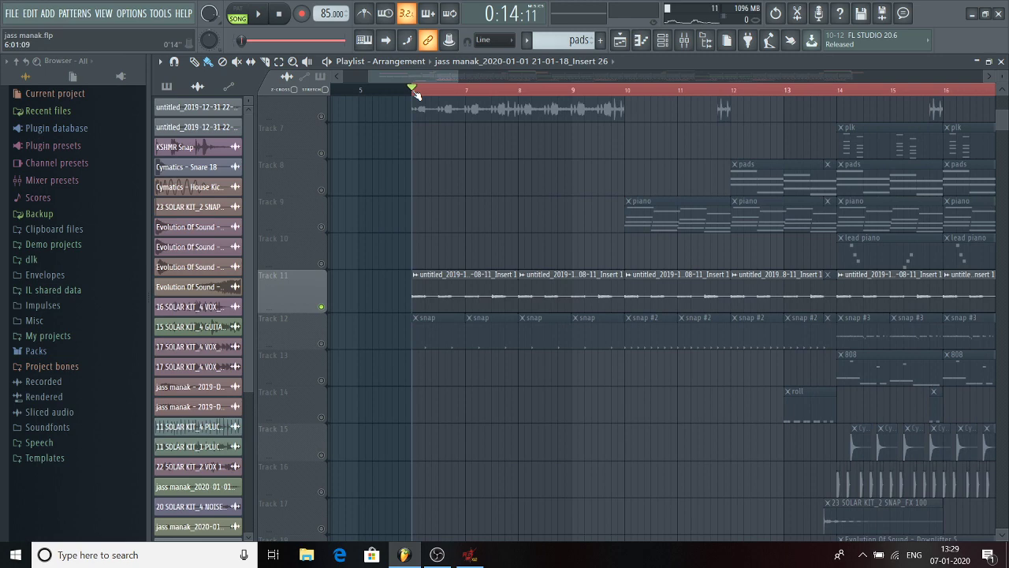
{"action": "key", "text": "space"}
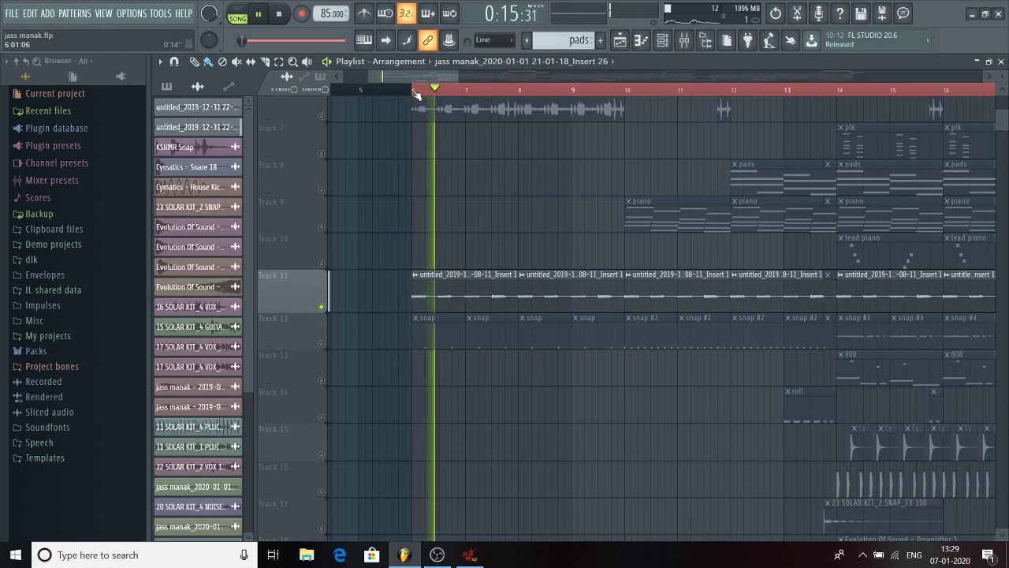
{"action": "key", "text": "space"}
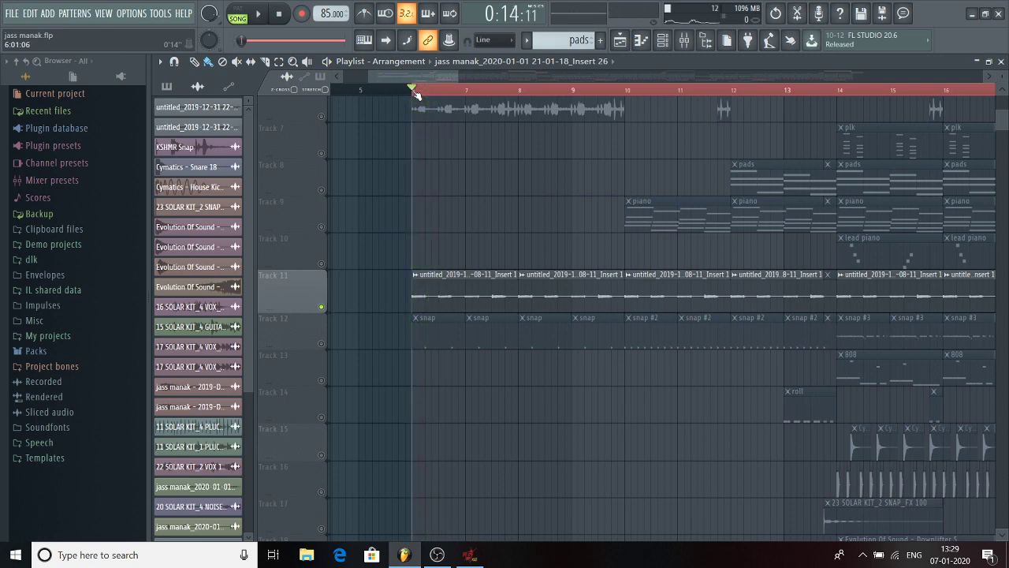
{"action": "key", "text": "space"}
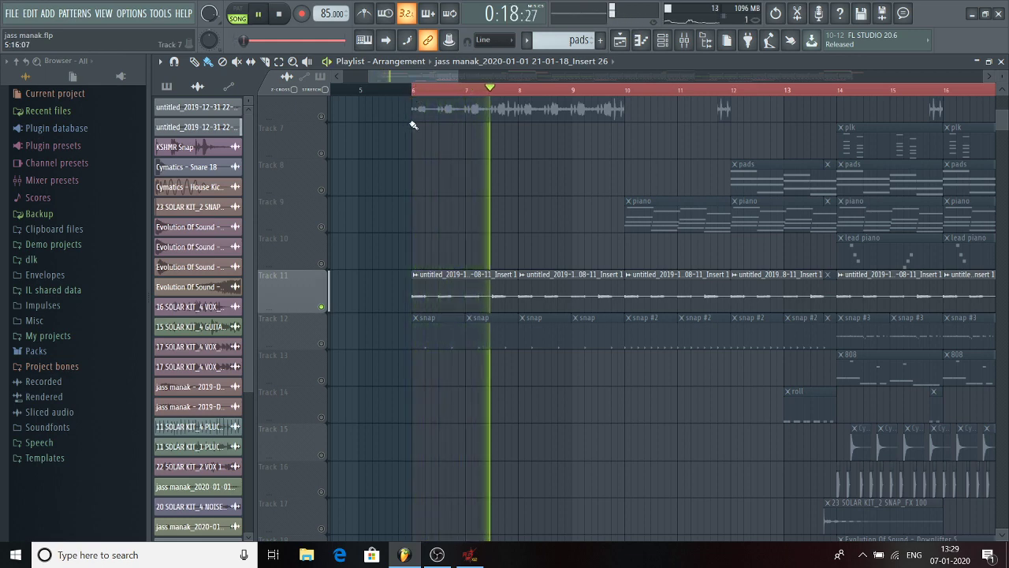
{"action": "key", "text": "space"}
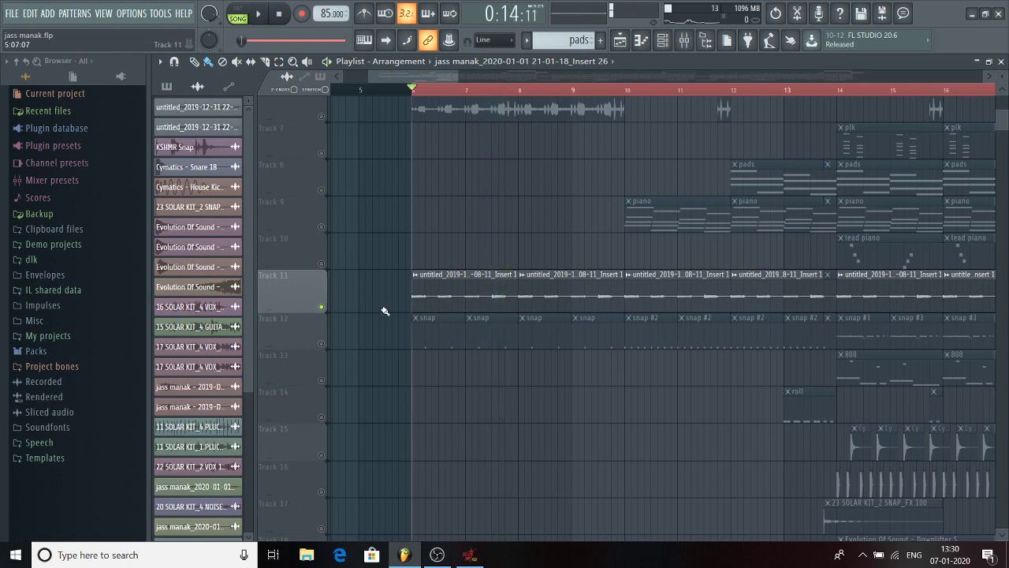
Step: Solo Track 12, listen to the snap pattern from bar 6, and place the playhead at bar 10
{"action": "left_click", "coordinate": [323, 347]}
{"action": "key", "text": "space"}
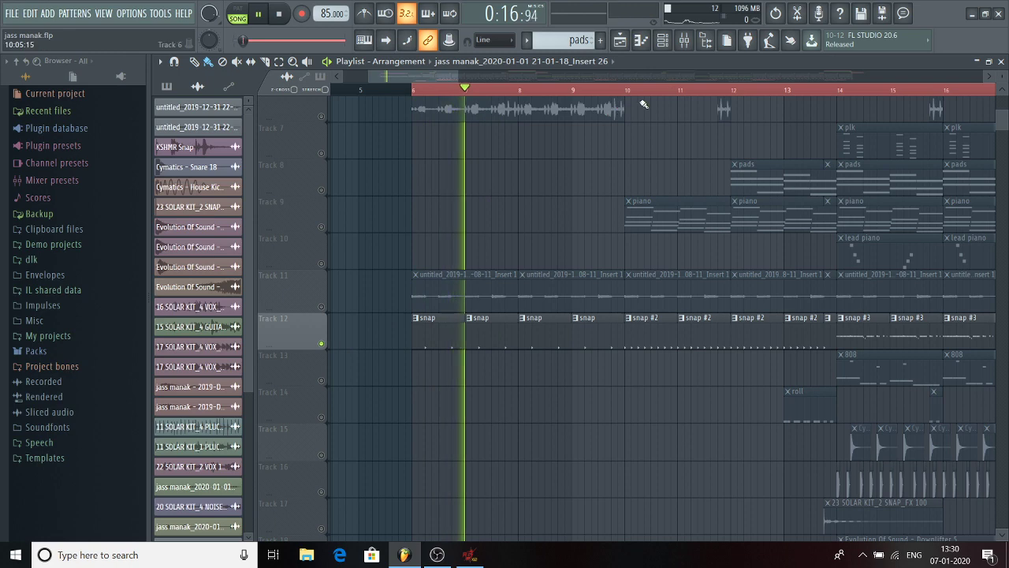
{"action": "key", "text": "space"}
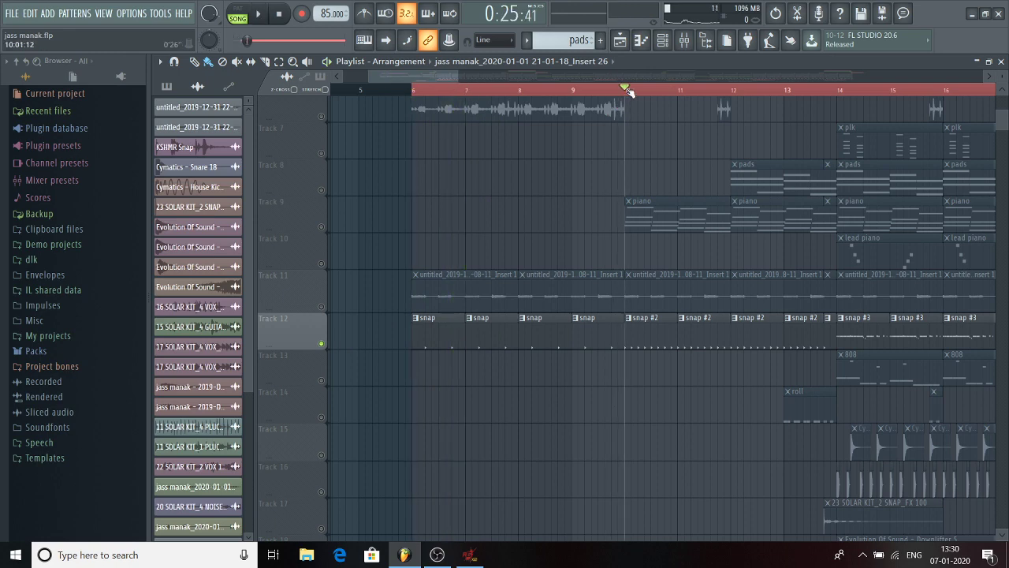
Step: Solo Track 9 and listen to the piano pattern from bar 10
{"action": "scroll", "coordinate": [628, 91], "scroll_direction": "up", "scroll_amount": 3}
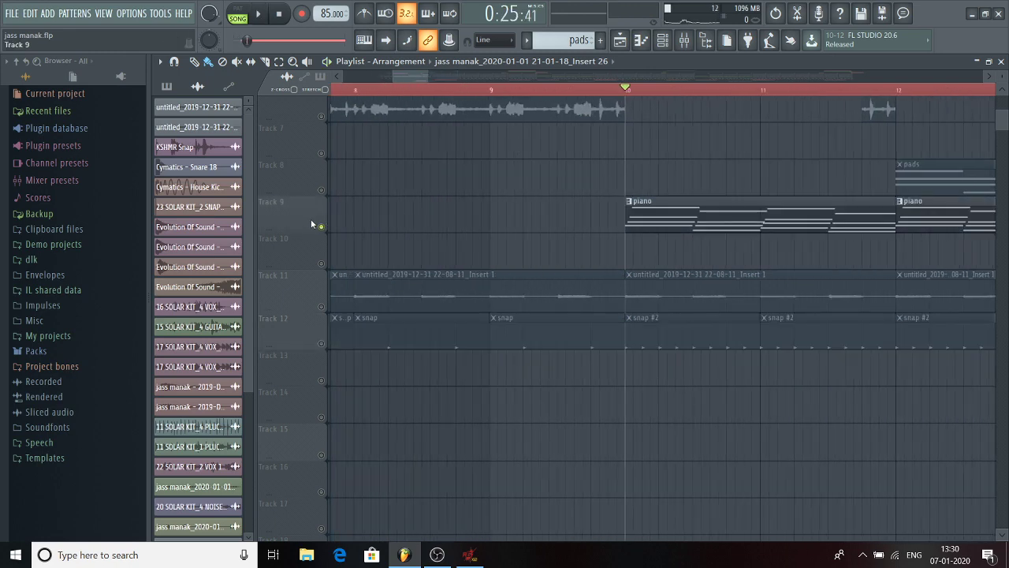
{"action": "key", "text": "space"}
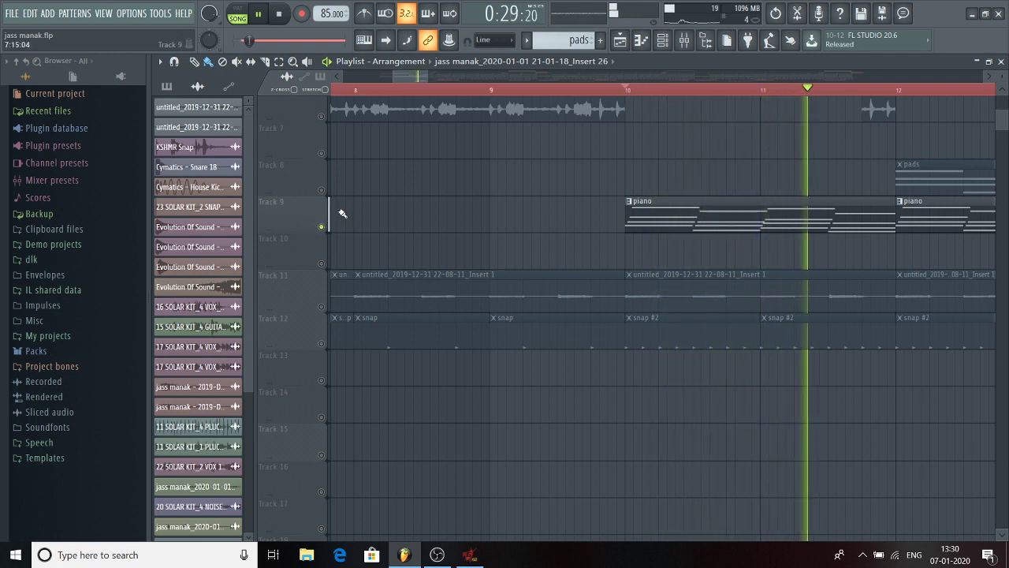
{"action": "key", "text": "space"}
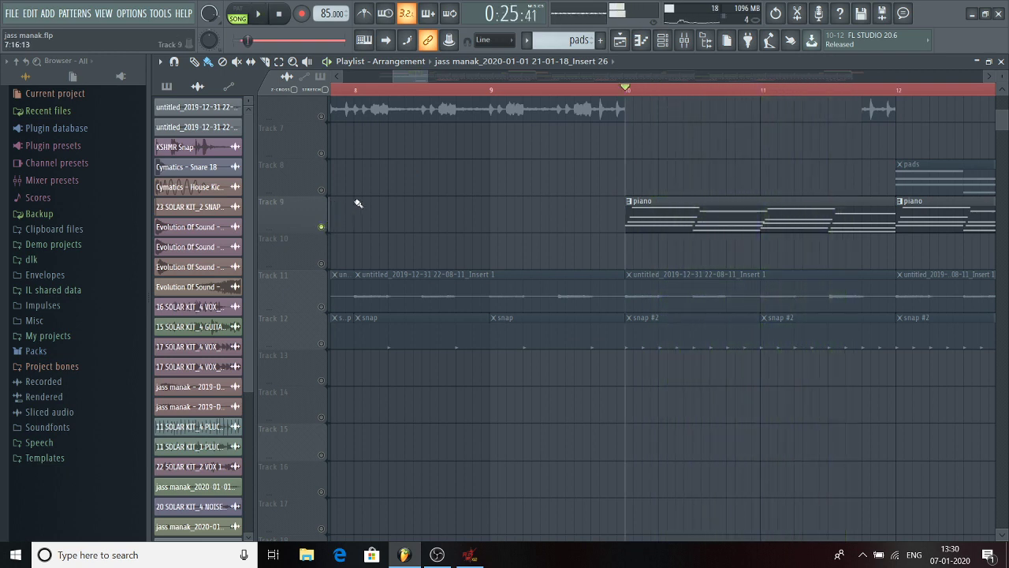
Step: Solo Track 12 and listen to the snap #2 pattern from bar 10
{"action": "right_click", "coordinate": [322, 344]}
{"action": "right_click", "coordinate": [322, 345]}
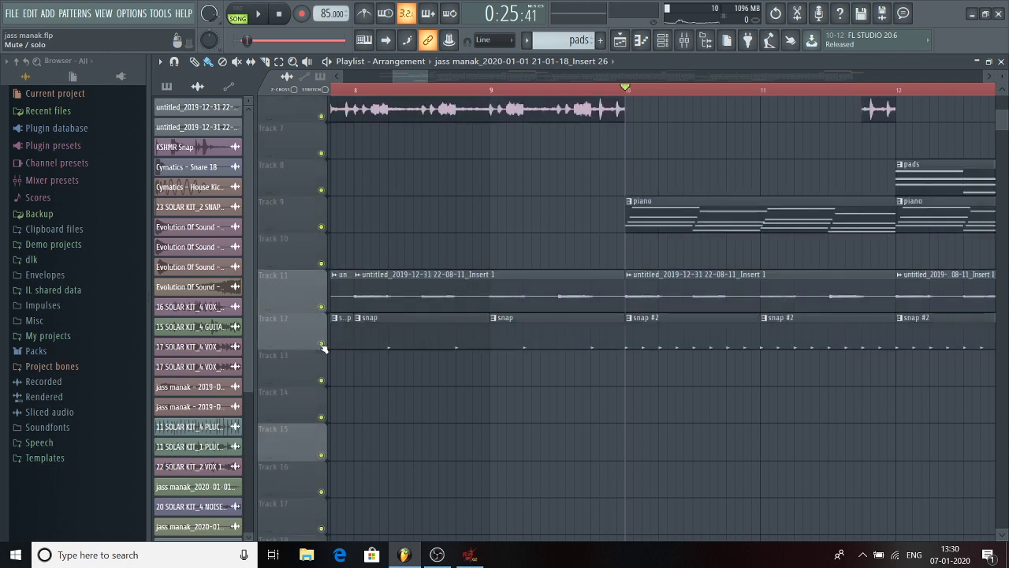
{"action": "right_click", "coordinate": [321, 344]}
{"action": "key", "text": "space"}
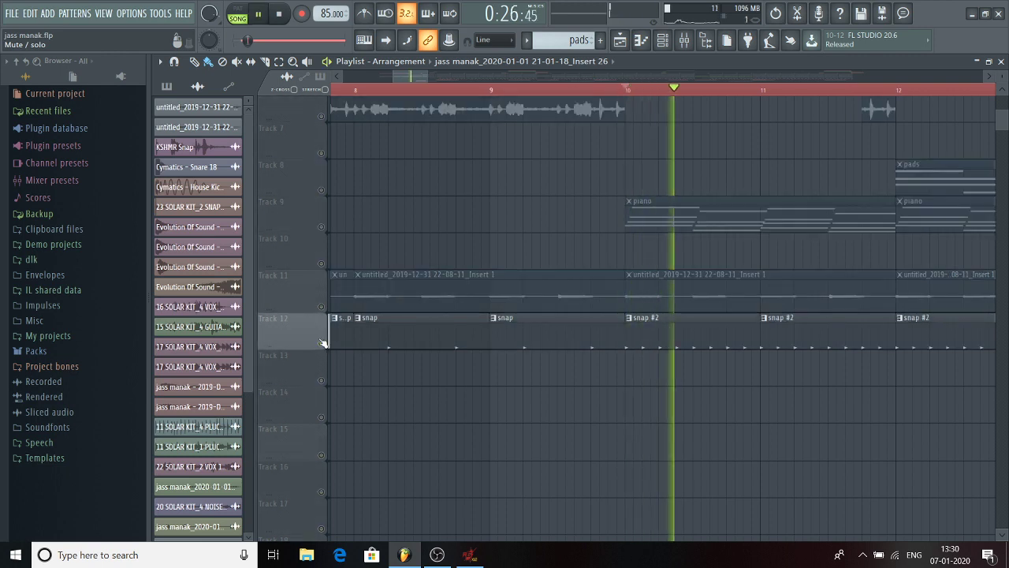
{"action": "key", "text": "space"}
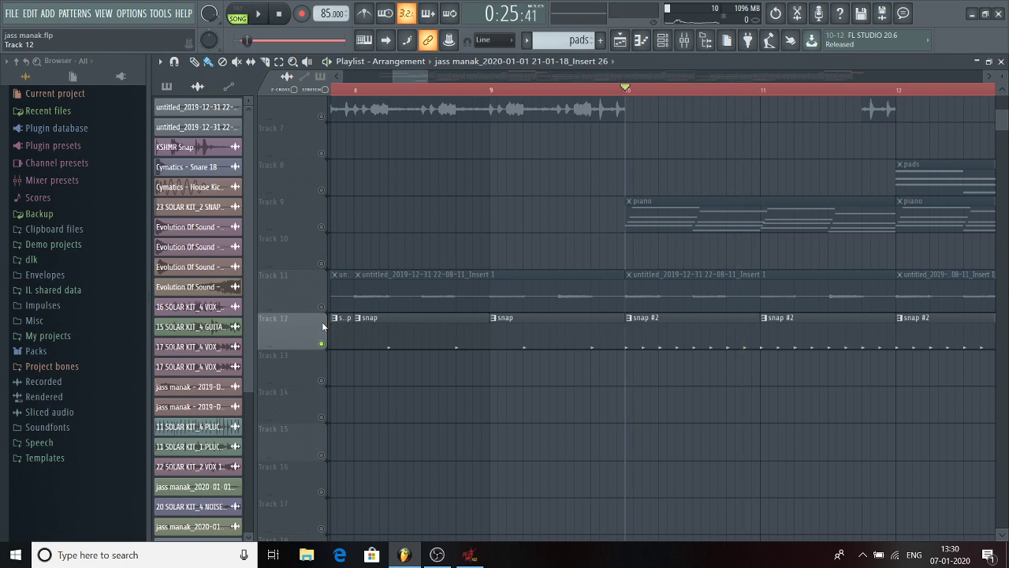
Step: Unsolo Track 12, play all tracks from bar 10 into the build-up, and return the playhead to bar 13
{"action": "right_click", "coordinate": [324, 327]}
{"action": "right_click", "coordinate": [321, 344]}
{"action": "key", "text": "space"}
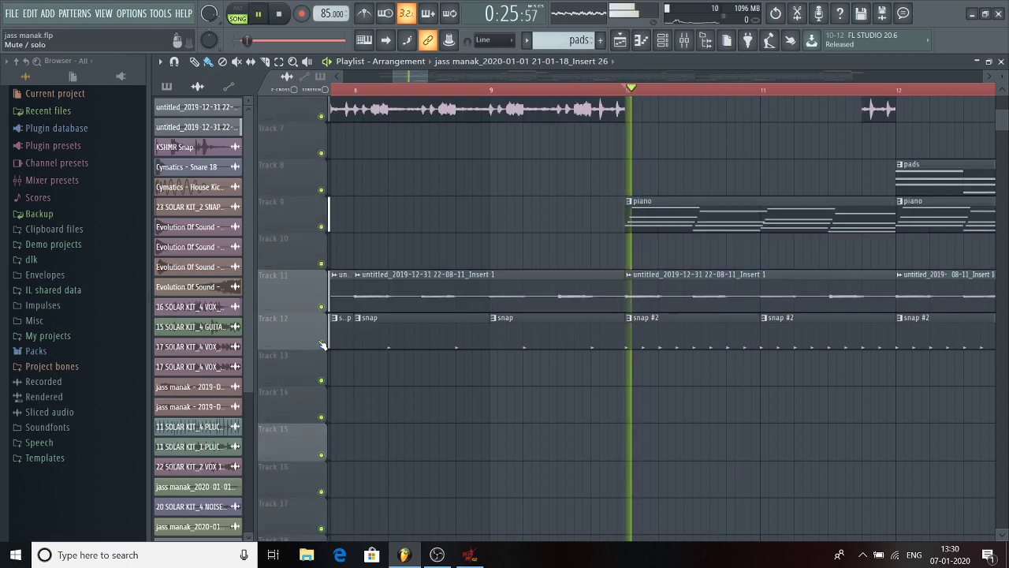
{"action": "scroll", "coordinate": [709, 102], "scroll_direction": "down", "scroll_amount": 4}
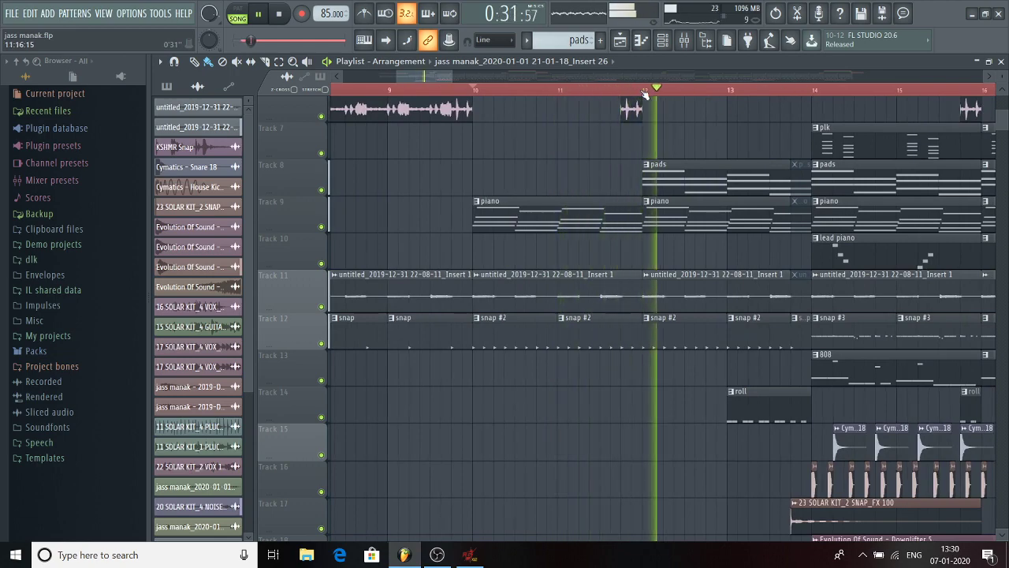
{"action": "scroll", "coordinate": [651, 93], "scroll_direction": "down", "scroll_amount": 5}
{"action": "scroll", "coordinate": [756, 95], "scroll_direction": "up", "scroll_amount": 3}
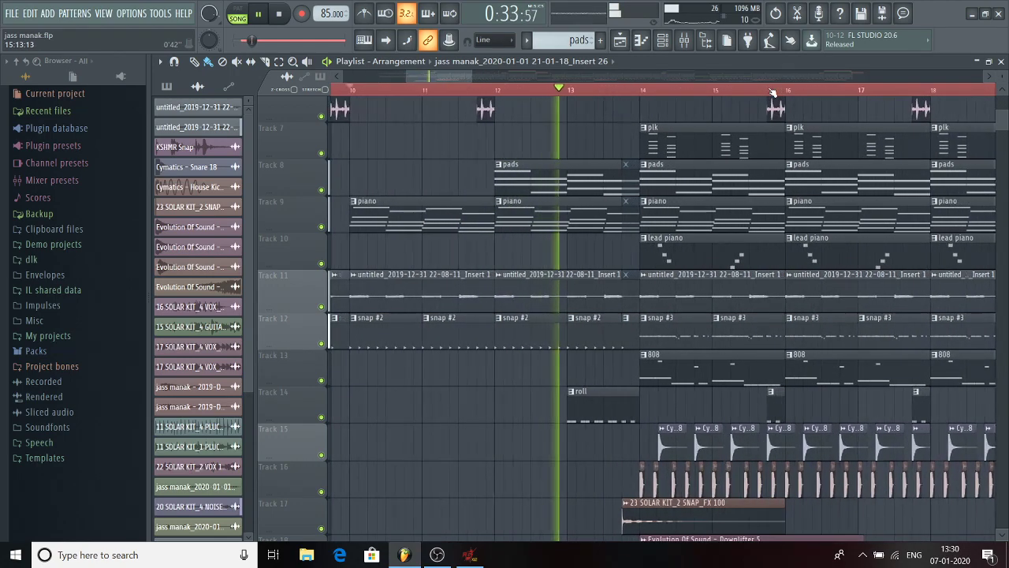
{"action": "scroll", "coordinate": [554, 158], "scroll_direction": "down", "scroll_amount": 6}
{"action": "scroll", "coordinate": [553, 158], "scroll_direction": "up", "scroll_amount": 7}
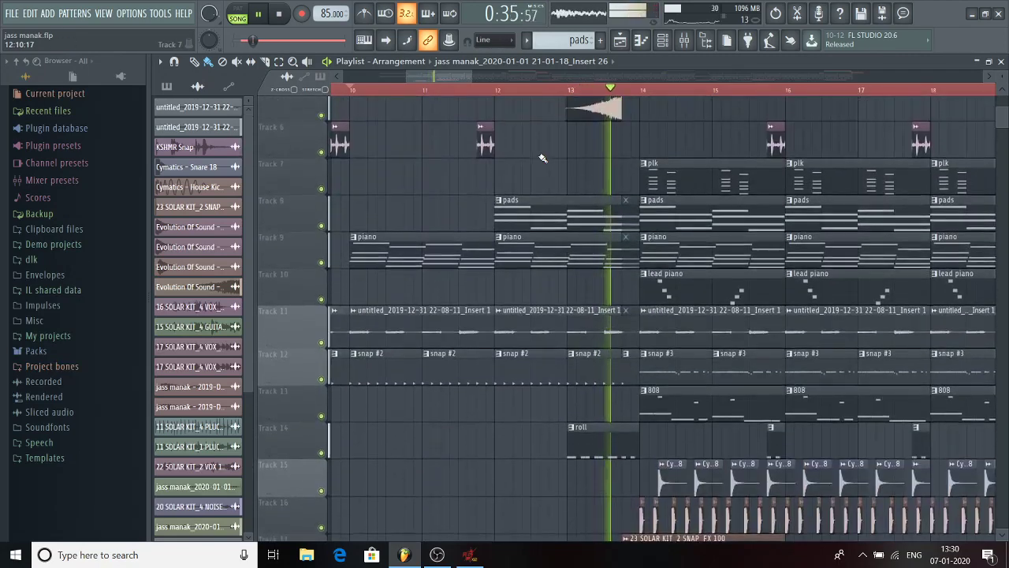
{"action": "key", "text": "space"}
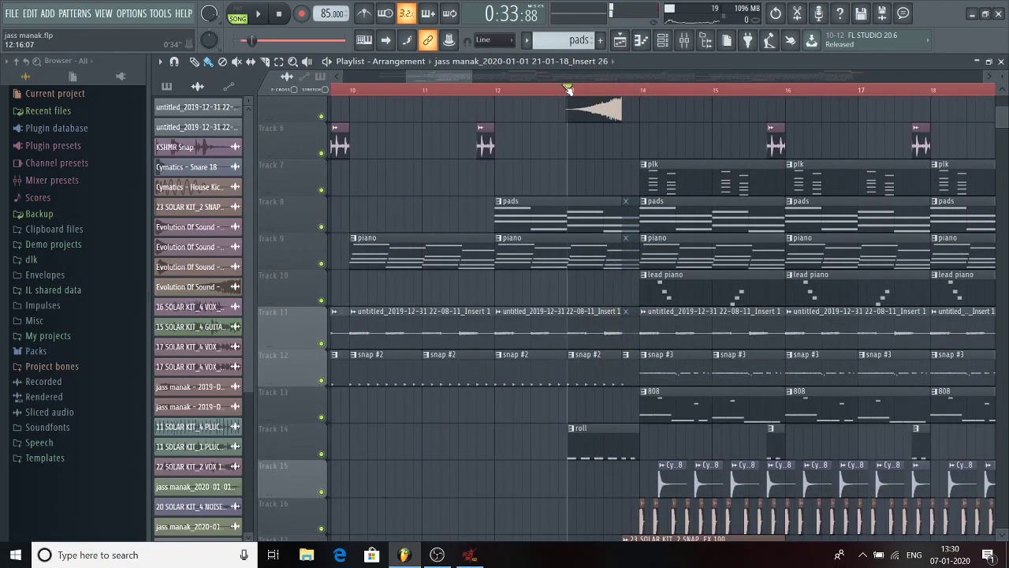
{"action": "scroll", "coordinate": [595, 91], "scroll_direction": "up", "scroll_amount": 3}
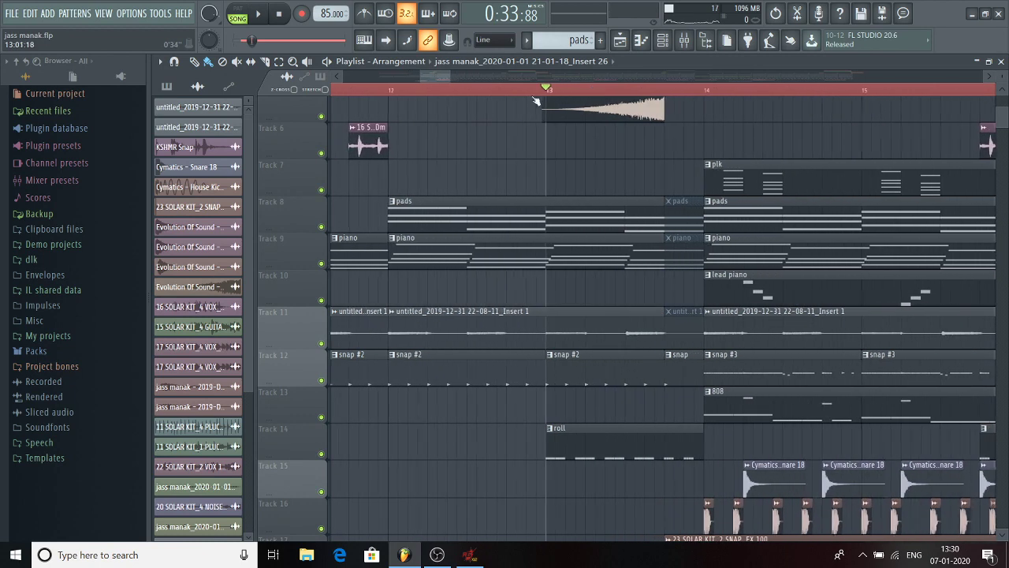
Step: Solo Track 3, listen to the Insert 26 audio clip before bar 14, and check the clip's sample settings
{"action": "scroll", "coordinate": [597, 182], "scroll_direction": "up", "scroll_amount": 4}
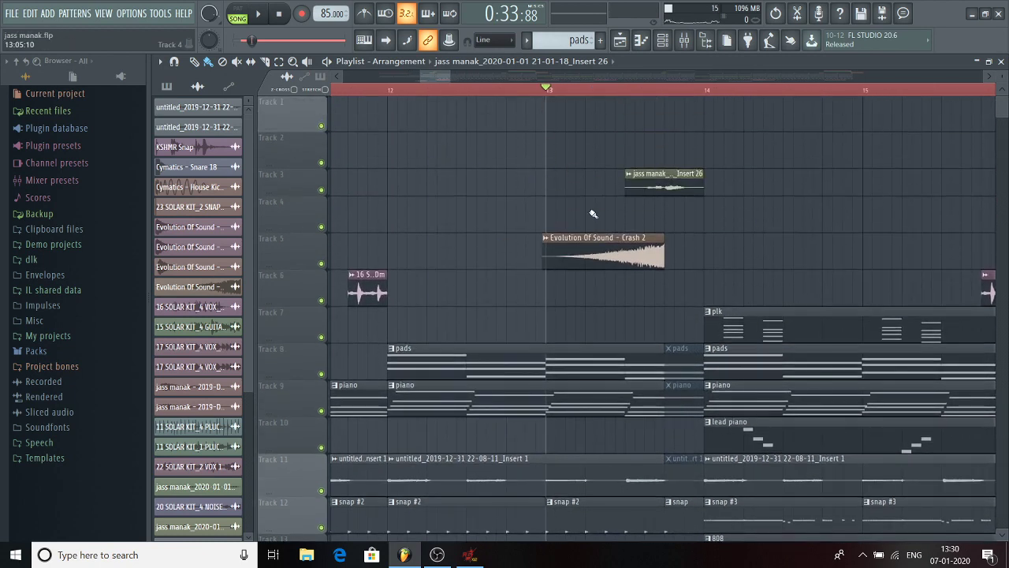
{"action": "right_click", "coordinate": [323, 264]}
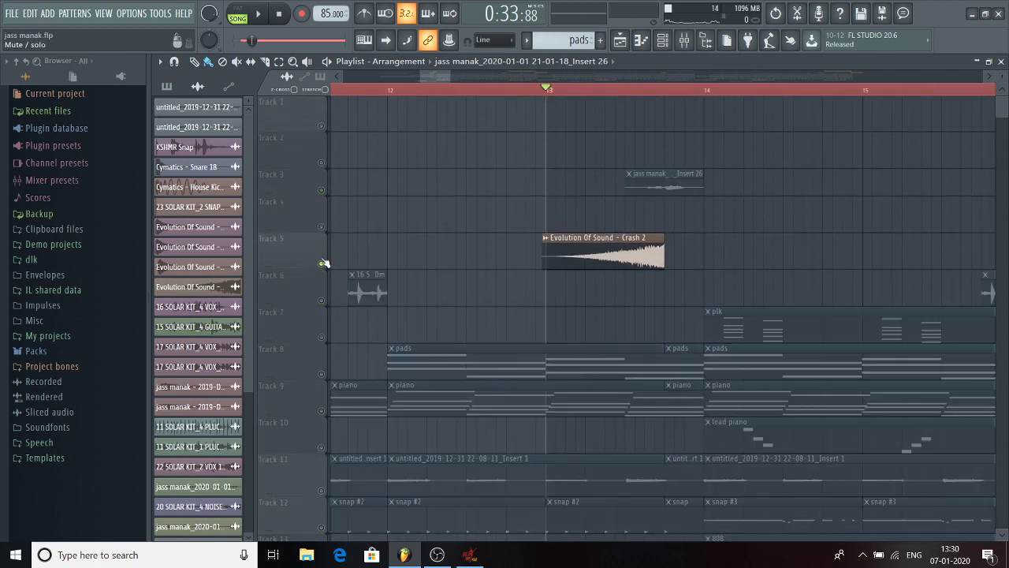
{"action": "right_click", "coordinate": [321, 192]}
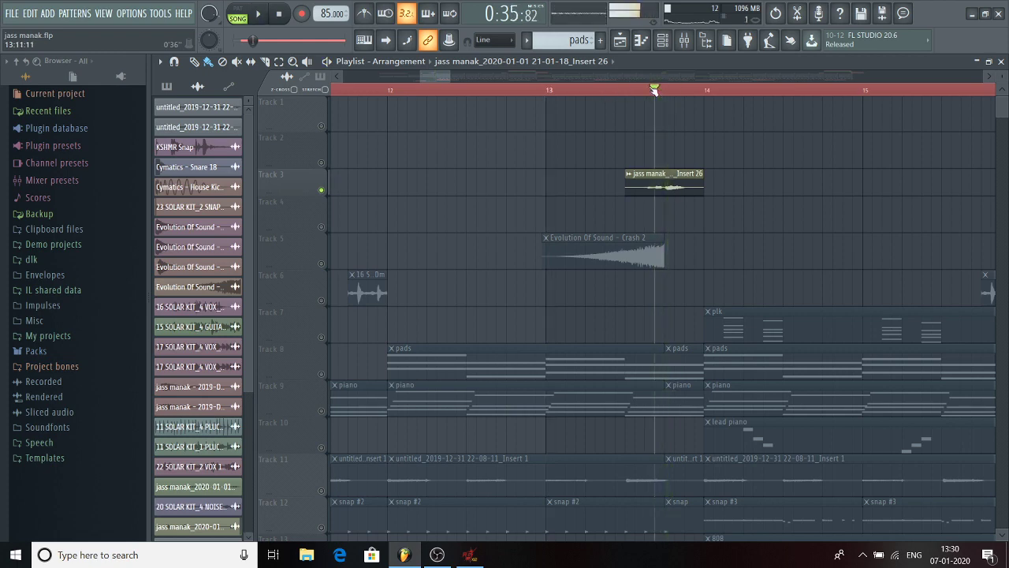
{"action": "key", "text": "space"}
{"action": "key", "text": "space"}
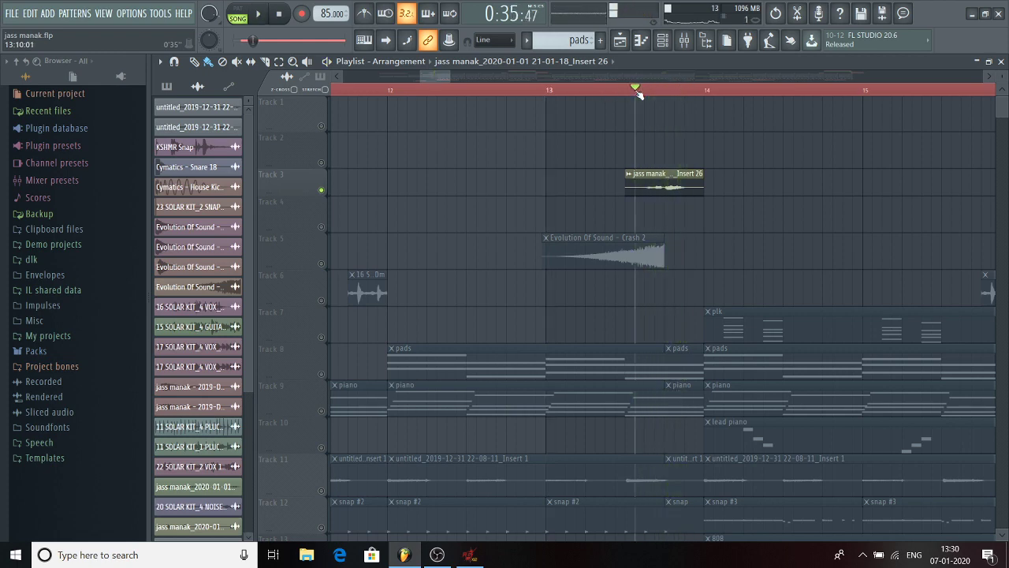
{"action": "left_click", "coordinate": [666, 181]}
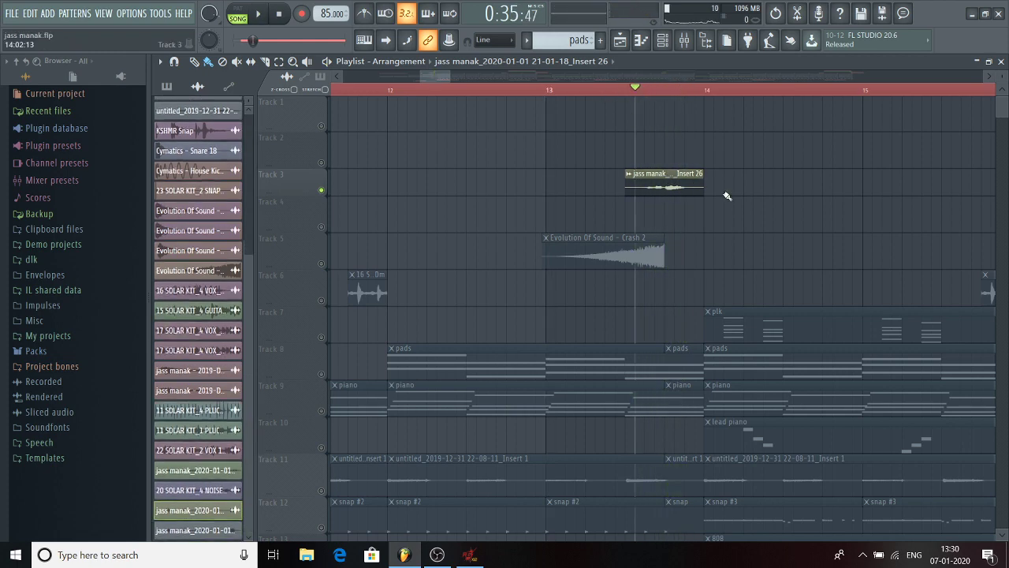
{"action": "double_click", "coordinate": [656, 187]}
{"action": "key", "text": "Escape"}
Step: Solo Track 5 and compare the Crash 2 sample from bar 13 with Reverse off and on in its sample settings
{"action": "right_click", "coordinate": [321, 263]}
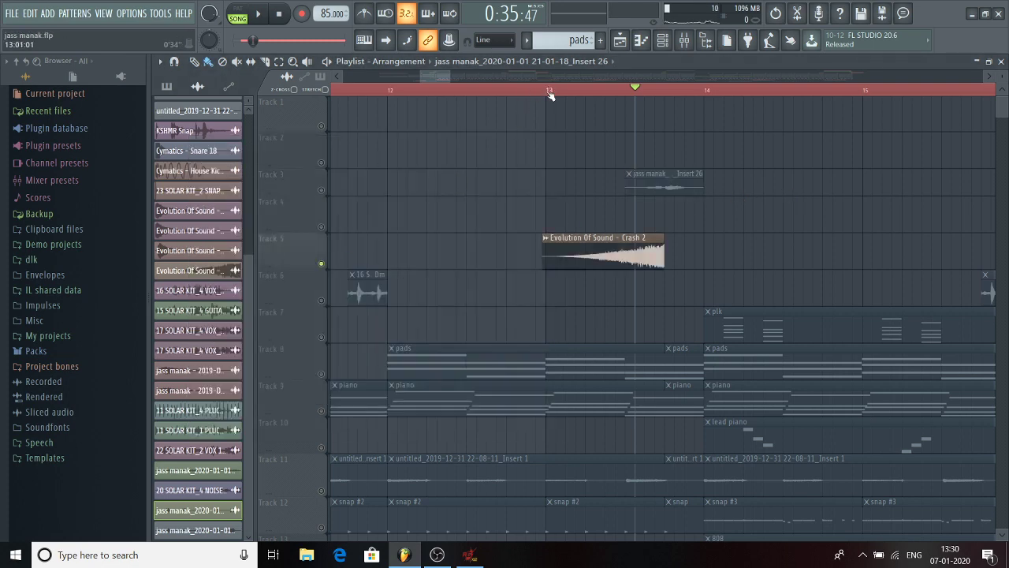
{"action": "double_click", "coordinate": [594, 252]}
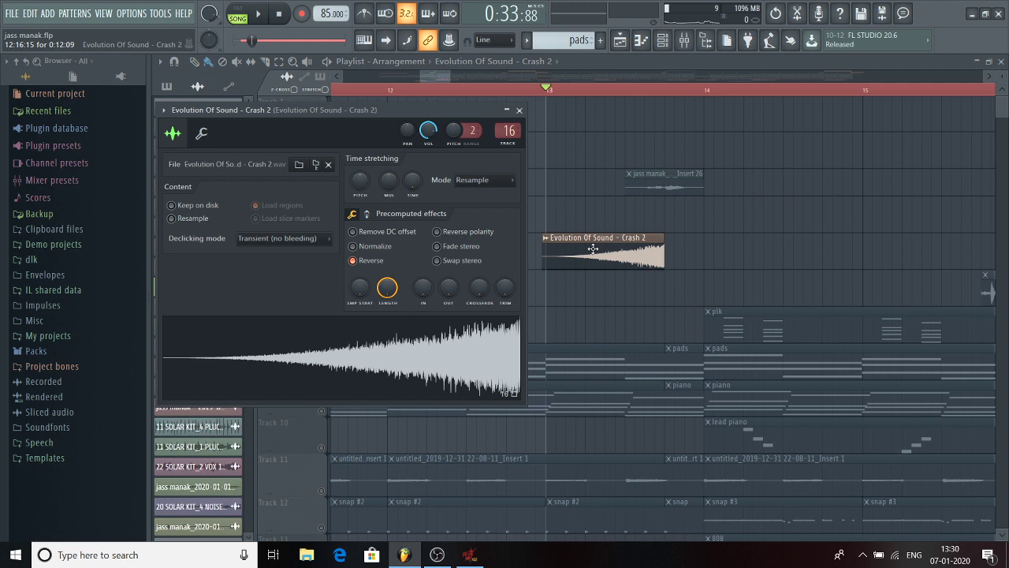
{"action": "left_click", "coordinate": [365, 263]}
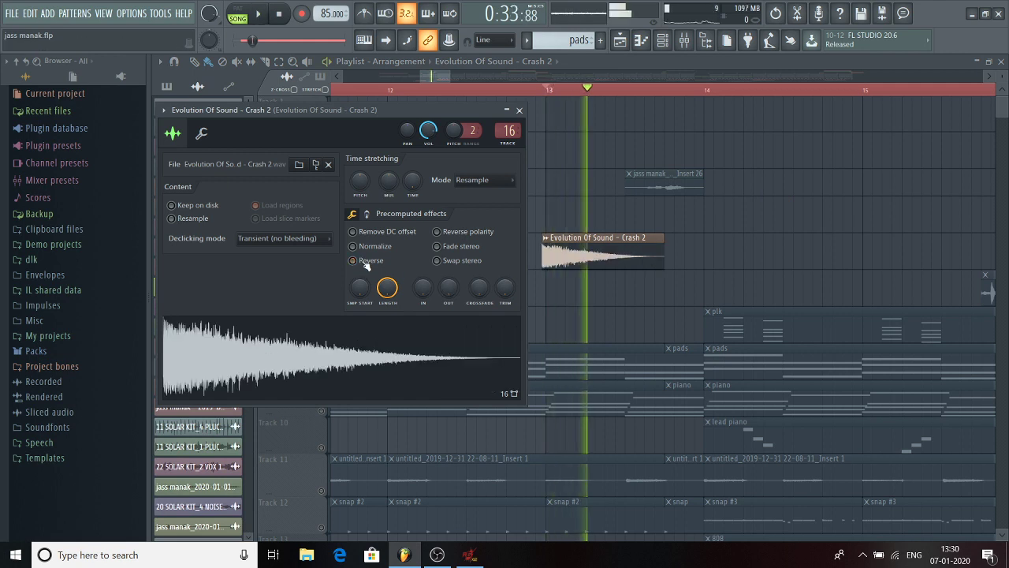
{"action": "left_click", "coordinate": [365, 264]}
{"action": "key", "text": "Escape"}
Step: Play the reversed Crash 2 clip on the soloed Track 5 from bar 13
{"action": "key", "text": "space"}
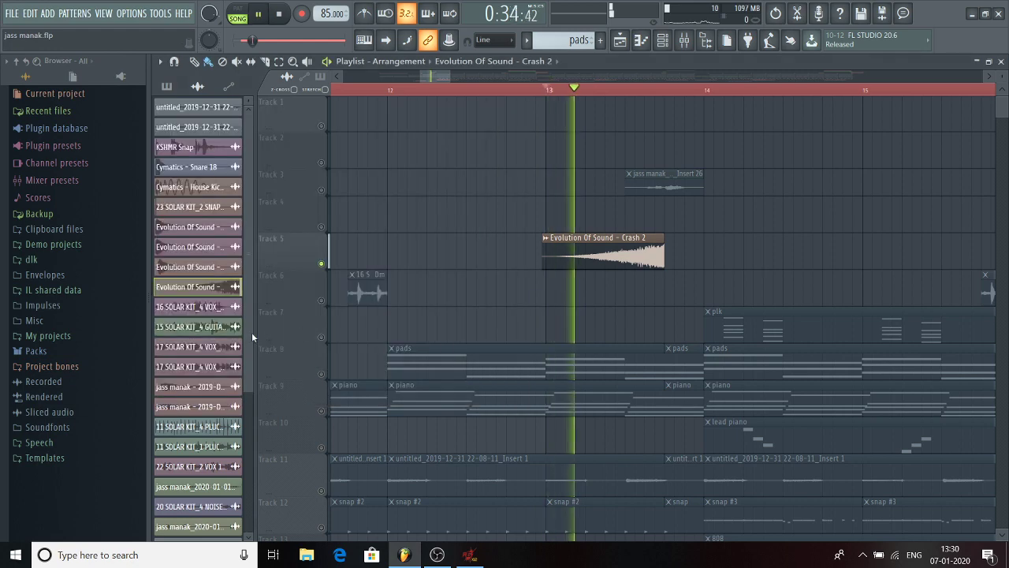
{"action": "scroll", "coordinate": [517, 261], "scroll_direction": "down", "scroll_amount": 8}
{"action": "scroll", "coordinate": [514, 259], "scroll_direction": "down", "scroll_amount": 1}
{"action": "key", "text": "space"}
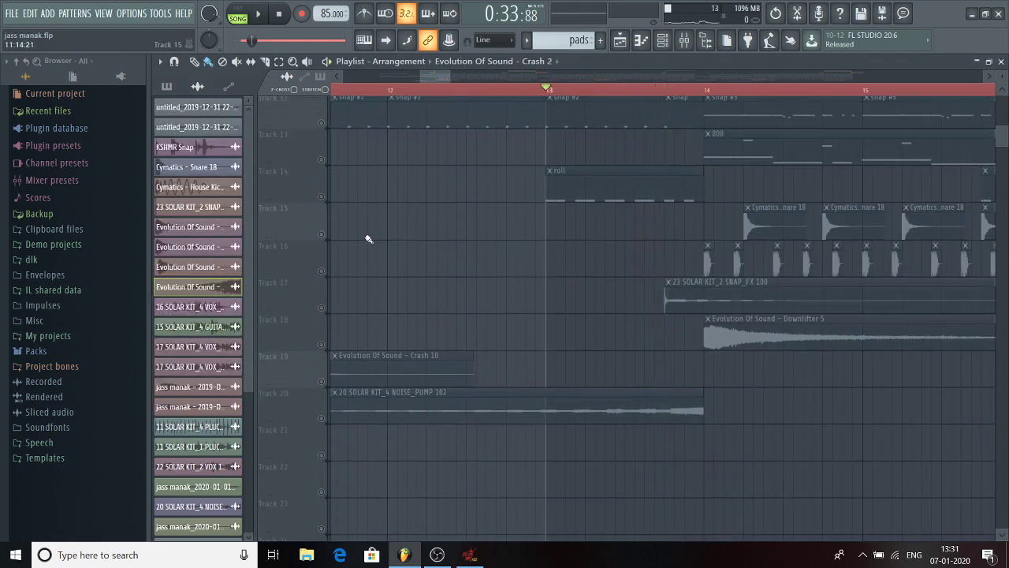
Step: Isolate Track 14, listen to the roll pattern from bar 13, and turn all tracks back on
{"action": "left_click", "coordinate": [323, 197]}
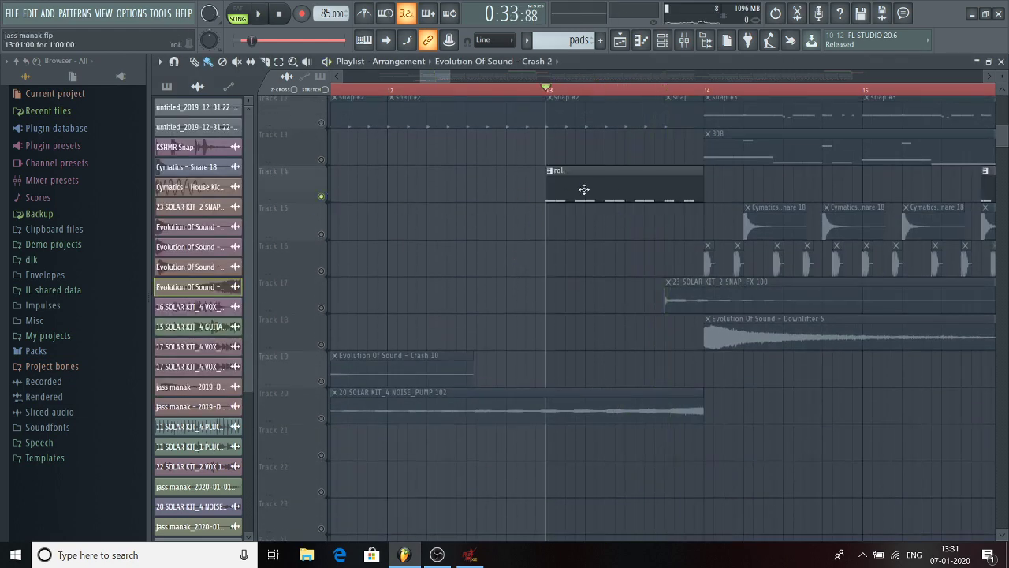
{"action": "key", "text": "space"}
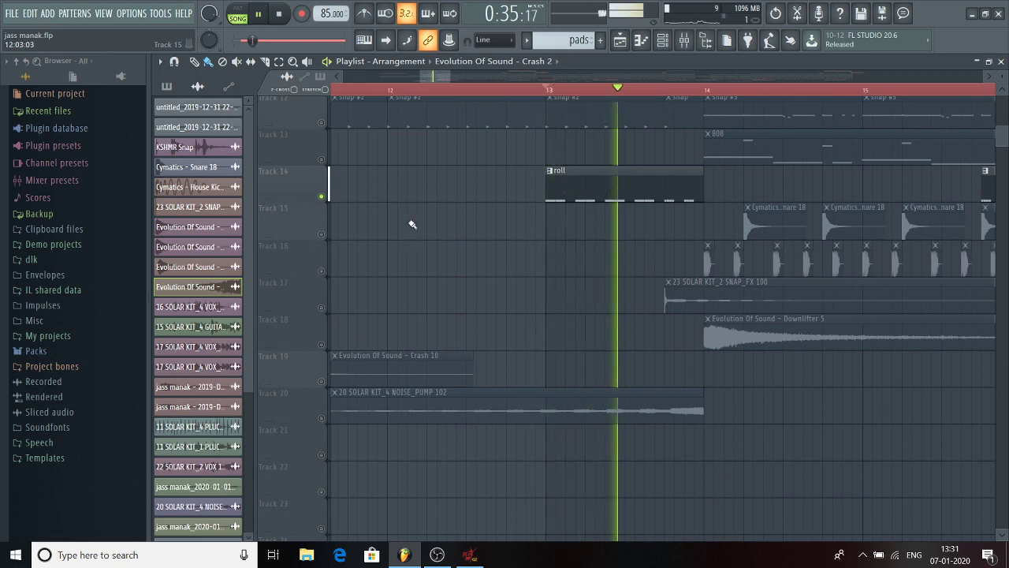
{"action": "scroll", "coordinate": [412, 225], "scroll_direction": "up", "scroll_amount": 3}
{"action": "key", "text": "space"}
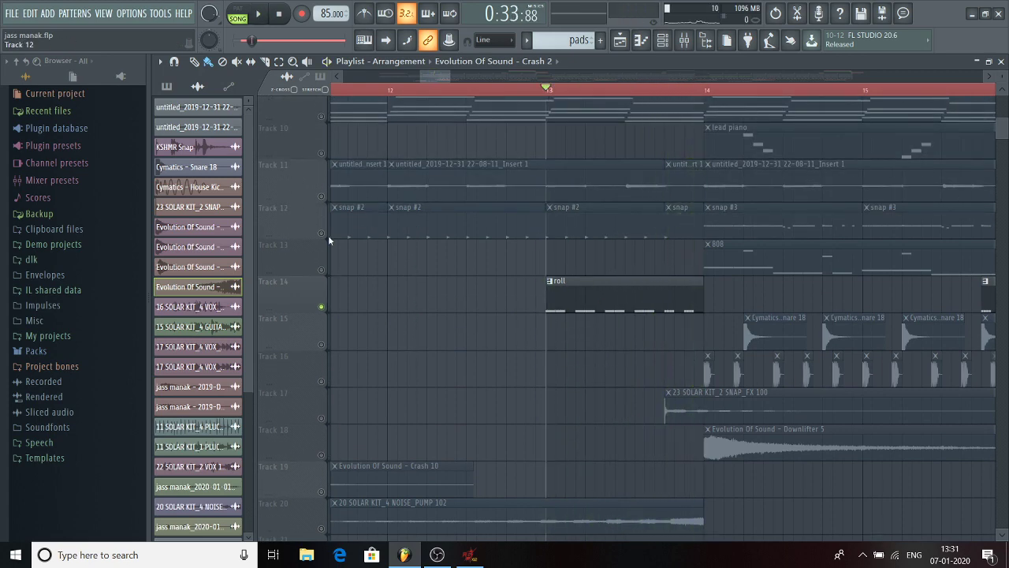
{"action": "left_click", "coordinate": [321, 234]}
{"action": "right_click", "coordinate": [330, 238]}
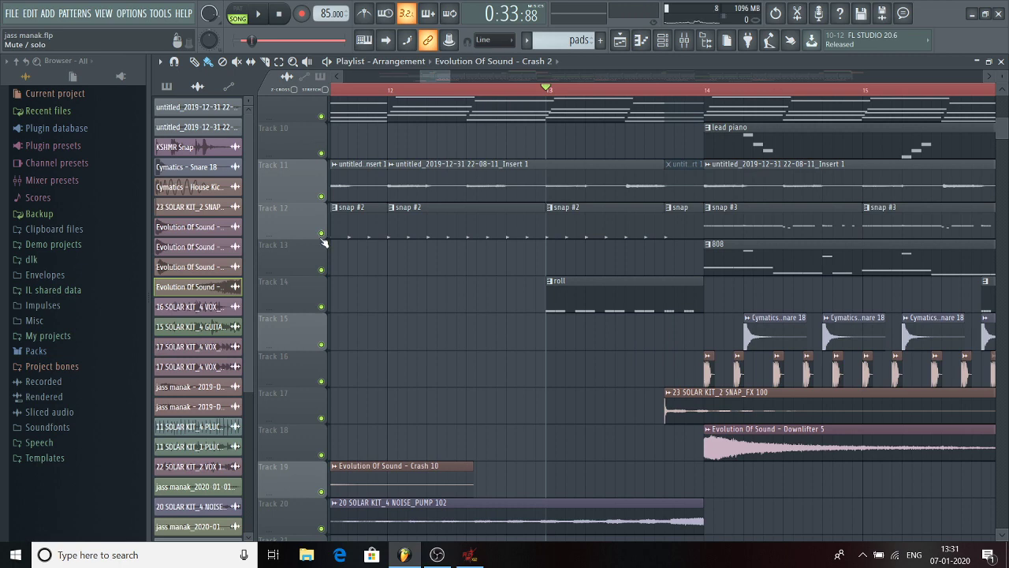
Step: Solo Track 17, listen to the SNAP_FX 100 clip from the middle of bar 13, and unsolo the track
{"action": "scroll", "coordinate": [586, 165], "scroll_direction": "up", "scroll_amount": 5}
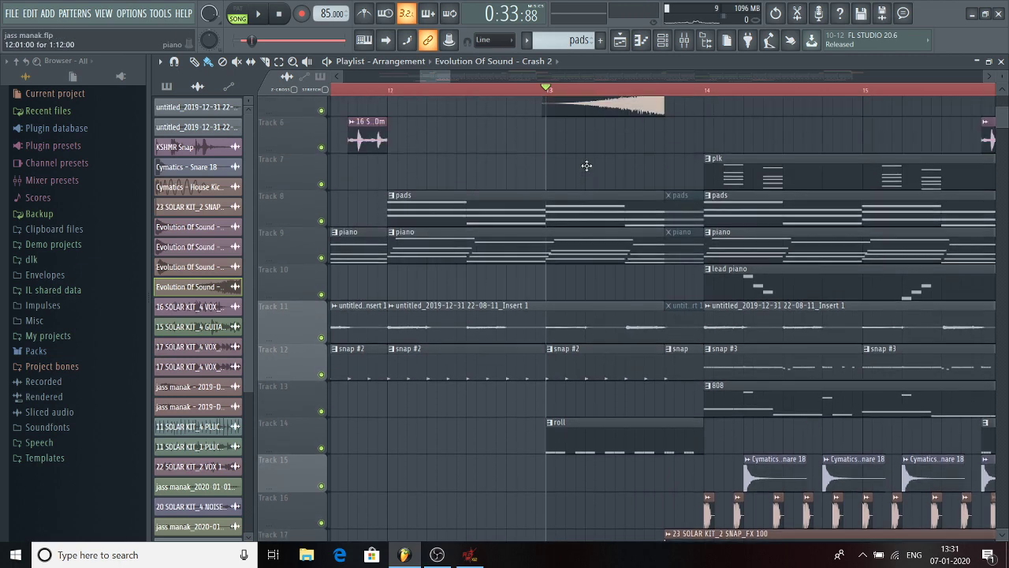
{"action": "scroll", "coordinate": [591, 165], "scroll_direction": "down", "scroll_amount": 10}
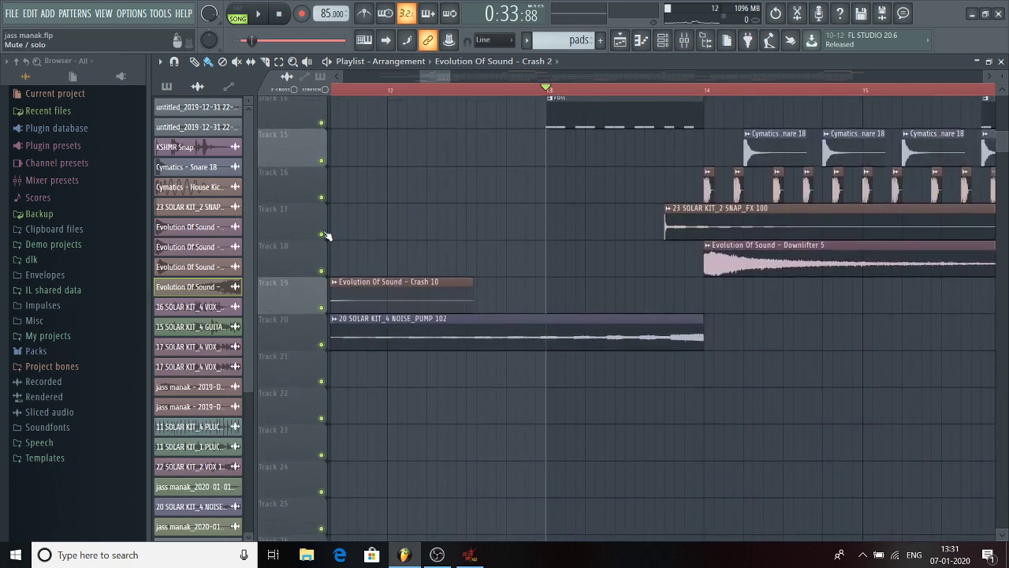
{"action": "right_click", "coordinate": [324, 235]}
{"action": "key", "text": "space"}
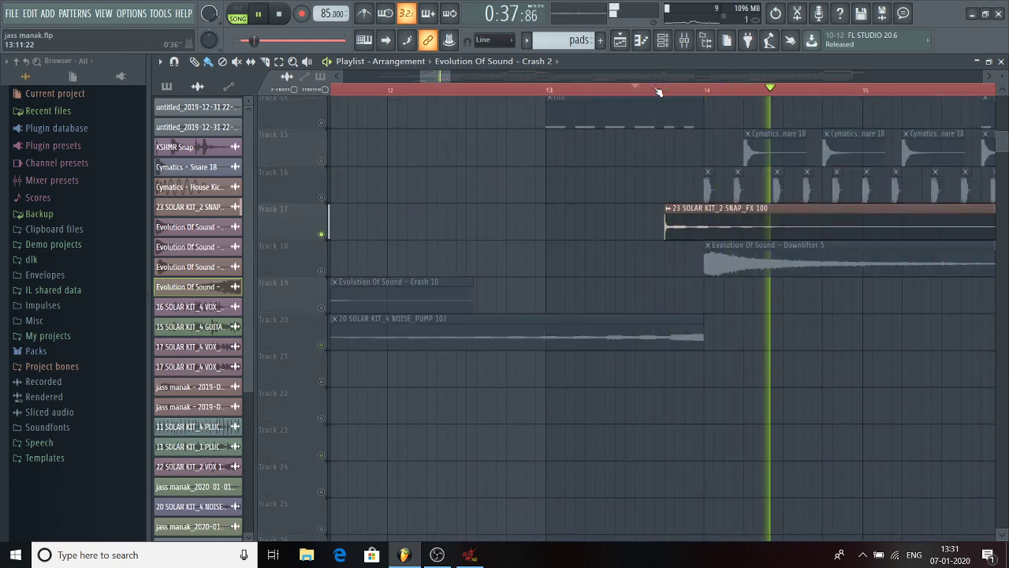
{"action": "scroll", "coordinate": [659, 91], "scroll_direction": "down", "scroll_amount": 2}
{"action": "key", "text": "space"}
{"action": "right_click", "coordinate": [325, 235]}
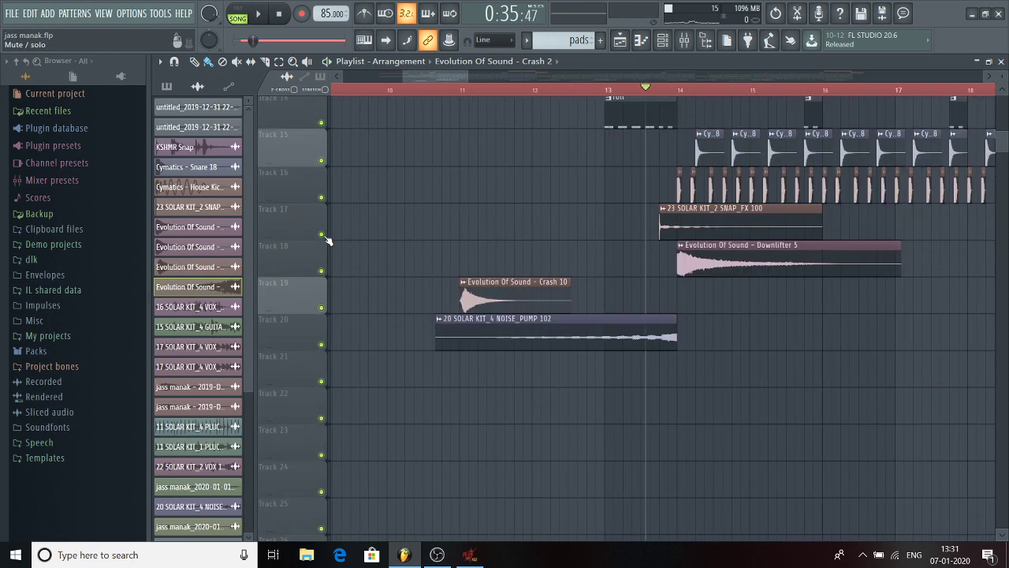
Step: Solo Track 20, listen to the NOISE_PUMP 102 riser leading up to bar 14, and unsolo the track
{"action": "key", "text": "space"}
{"action": "key", "text": "space"}
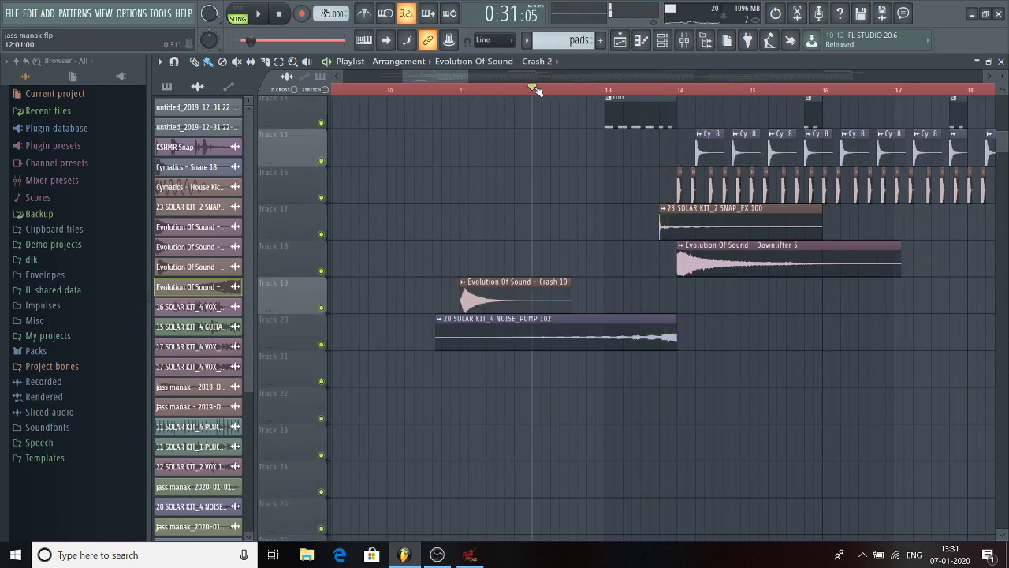
{"action": "right_click", "coordinate": [322, 345]}
{"action": "key", "text": "space"}
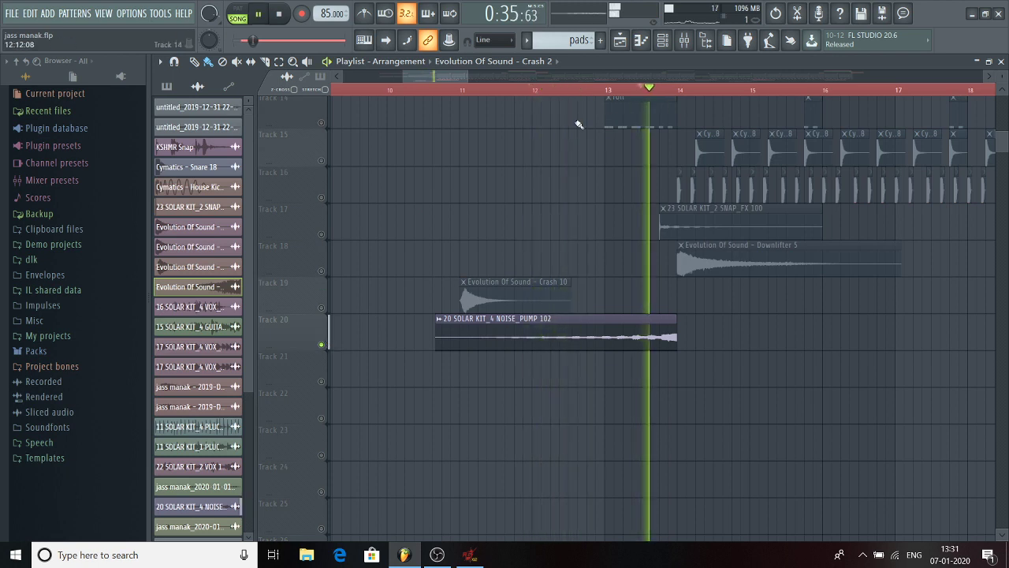
{"action": "right_click", "coordinate": [323, 345]}
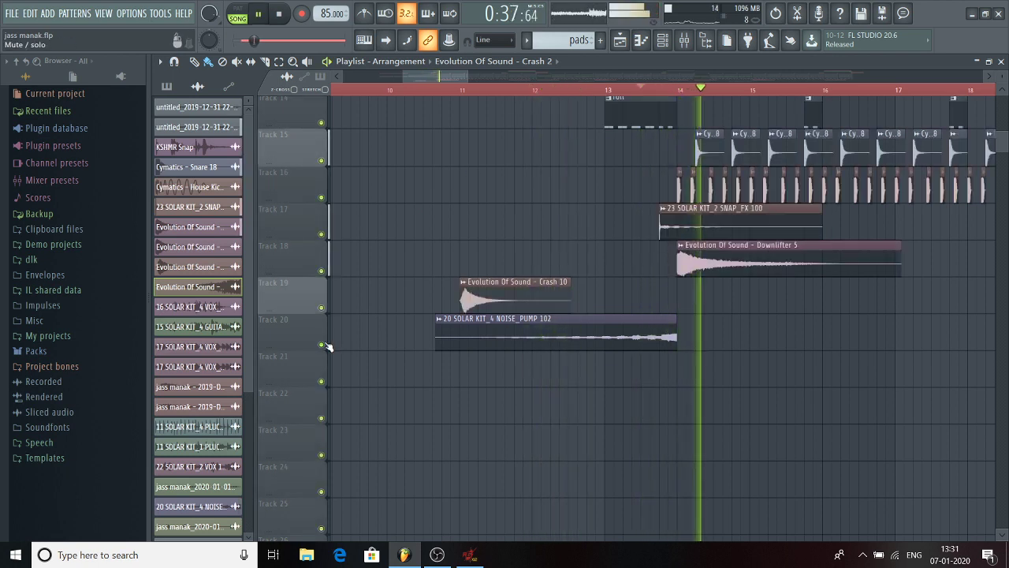
{"action": "key", "text": "space"}
Step: Play all tracks from bar 13 through the drop at bar 14 while reviewing the arrangement's tracks
{"action": "scroll", "coordinate": [630, 116], "scroll_direction": "up", "scroll_amount": 5}
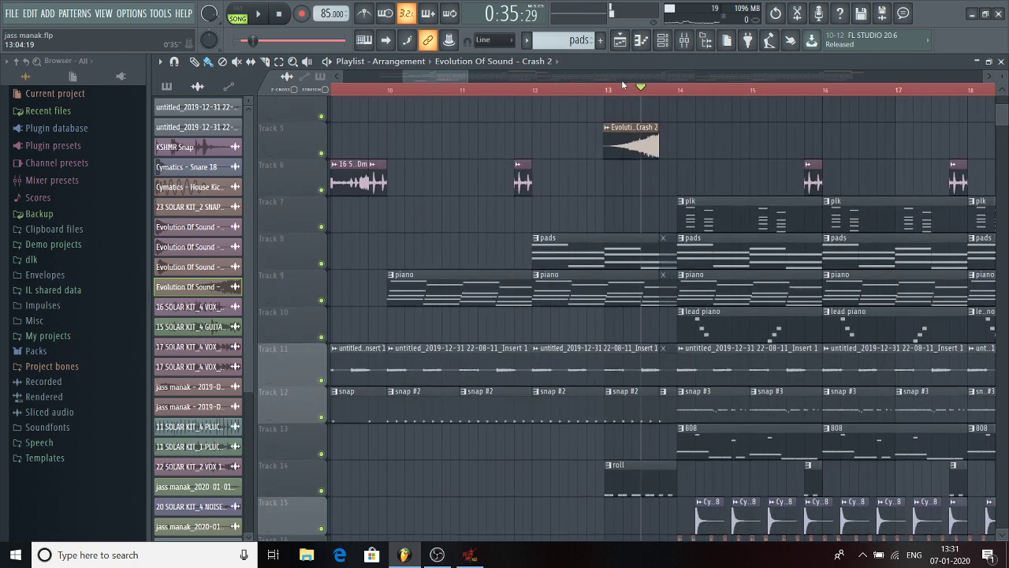
{"action": "left_click", "coordinate": [610, 93]}
{"action": "key", "text": "space"}
{"action": "scroll", "coordinate": [535, 186], "scroll_direction": "down", "scroll_amount": 1}
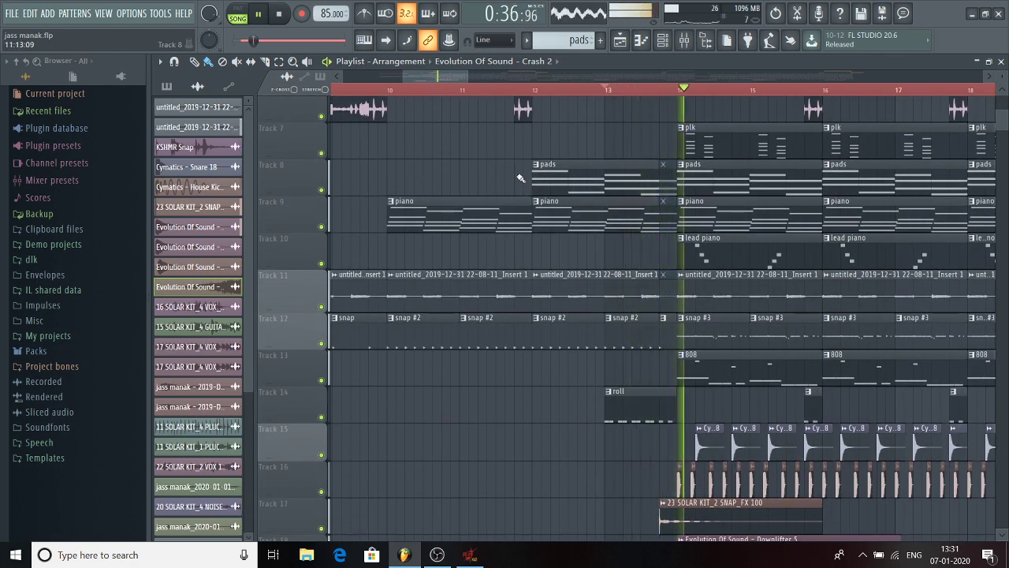
{"action": "scroll", "coordinate": [710, 101], "scroll_direction": "down", "scroll_amount": 4}
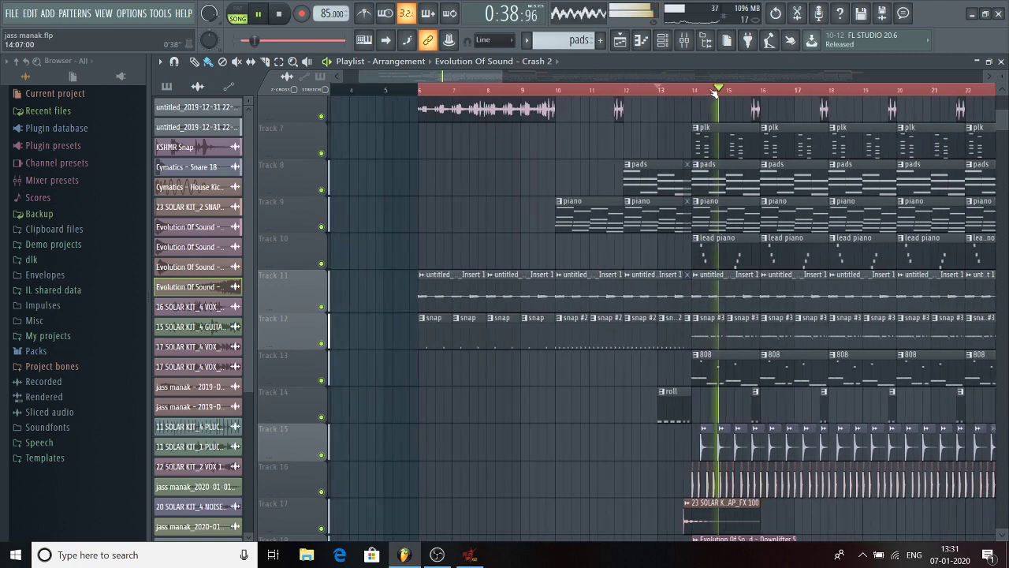
{"action": "scroll", "coordinate": [808, 101], "scroll_direction": "up", "scroll_amount": 3}
{"action": "scroll", "coordinate": [804, 102], "scroll_direction": "up", "scroll_amount": 3}
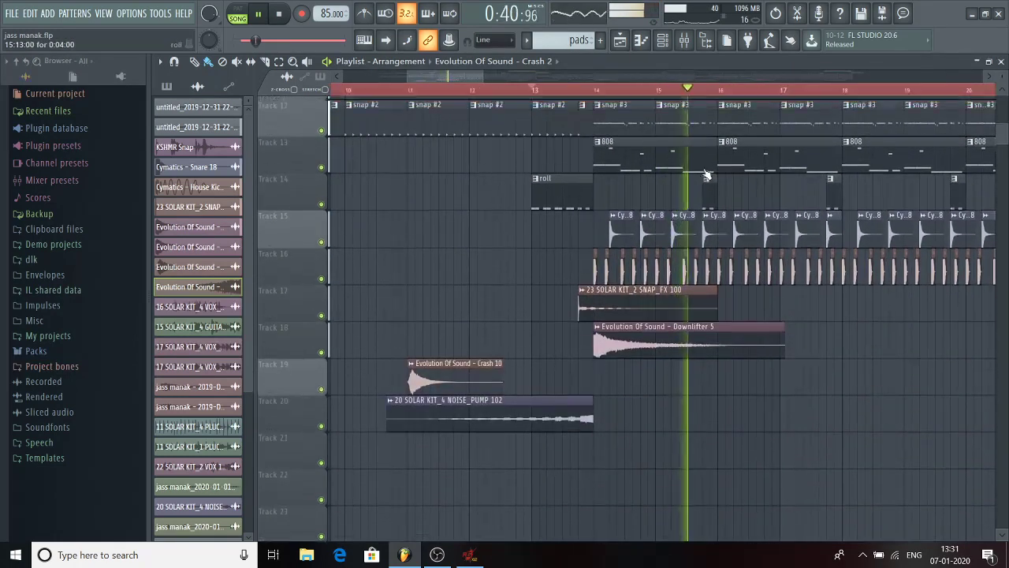
{"action": "scroll", "coordinate": [694, 141], "scroll_direction": "up", "scroll_amount": 1}
{"action": "key", "text": "space"}
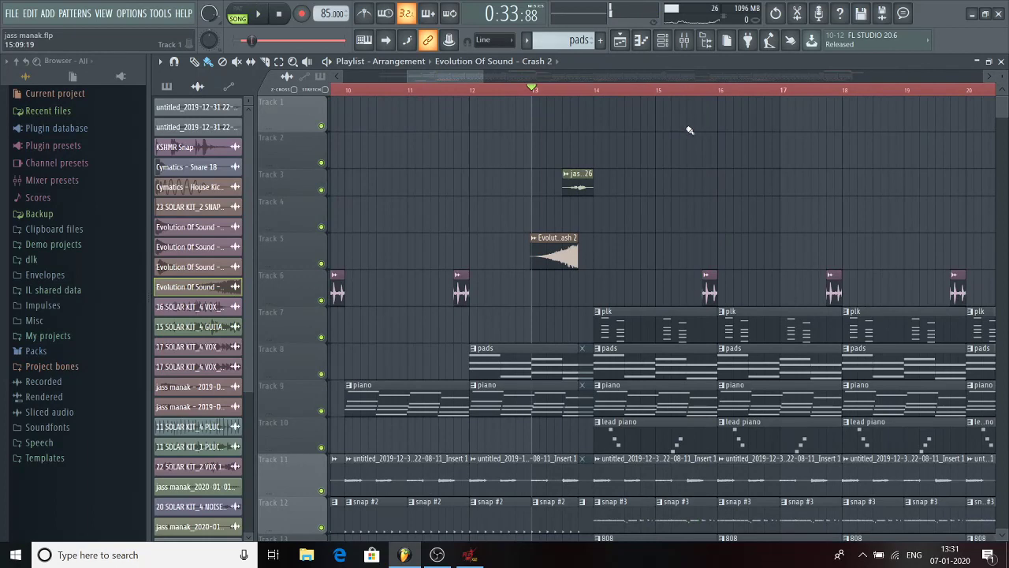
Step: Place the playhead at bar 14, solo Track 7, and listen to the plk pattern
{"action": "scroll", "coordinate": [598, 95], "scroll_direction": "up", "scroll_amount": 4}
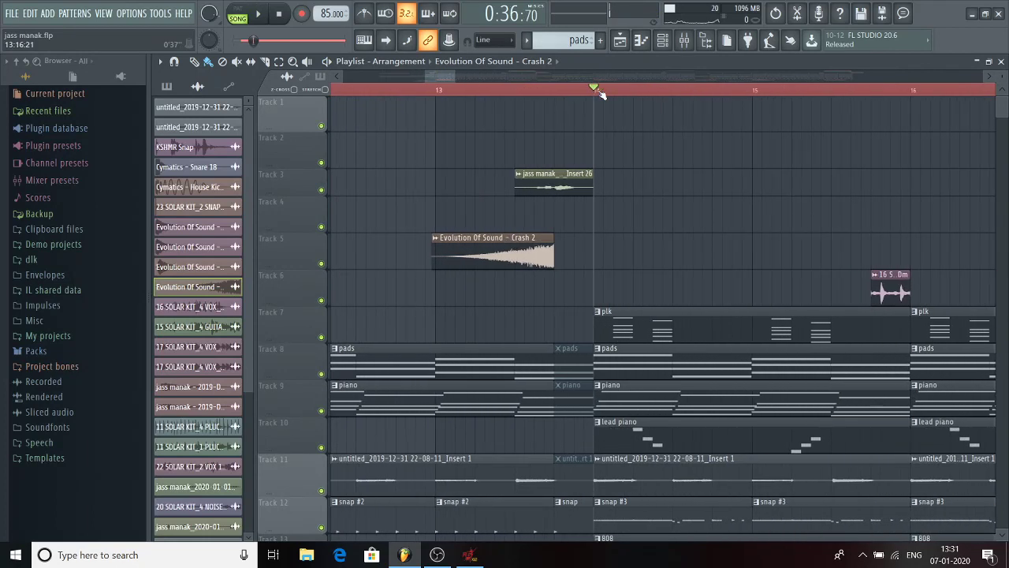
{"action": "right_click", "coordinate": [322, 338]}
{"action": "key", "text": "space"}
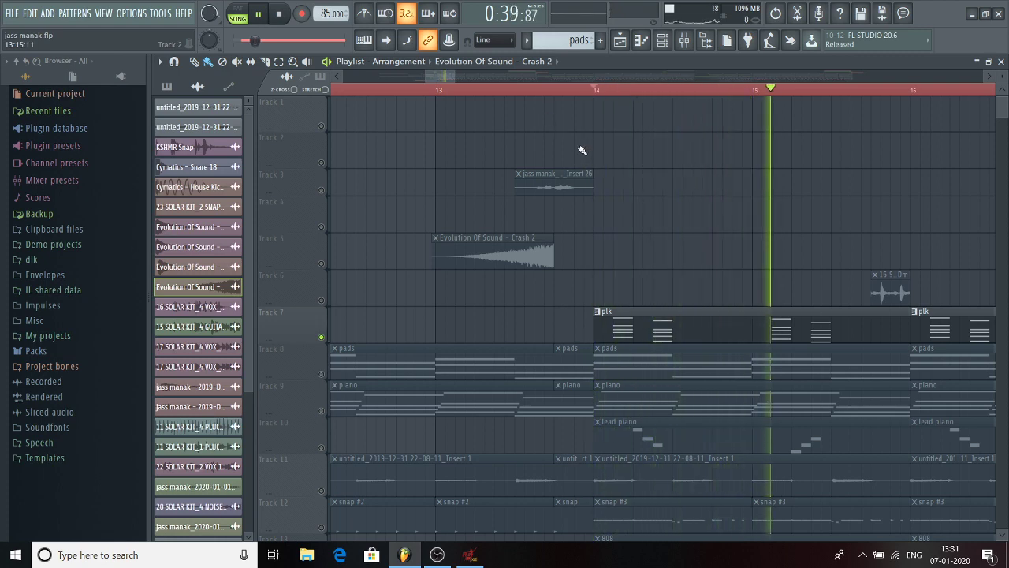
{"action": "scroll", "coordinate": [599, 184], "scroll_direction": "down", "scroll_amount": 5}
{"action": "key", "text": "space"}
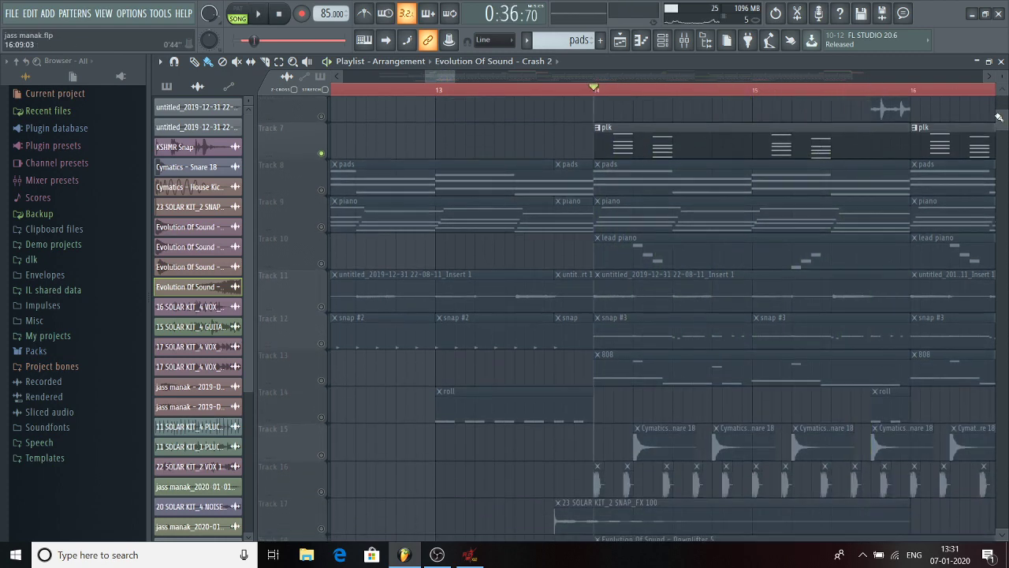
Step: Unmute Track 8 and listen to the pads together with the plk pattern from bar 14
{"action": "left_click", "coordinate": [321, 190]}
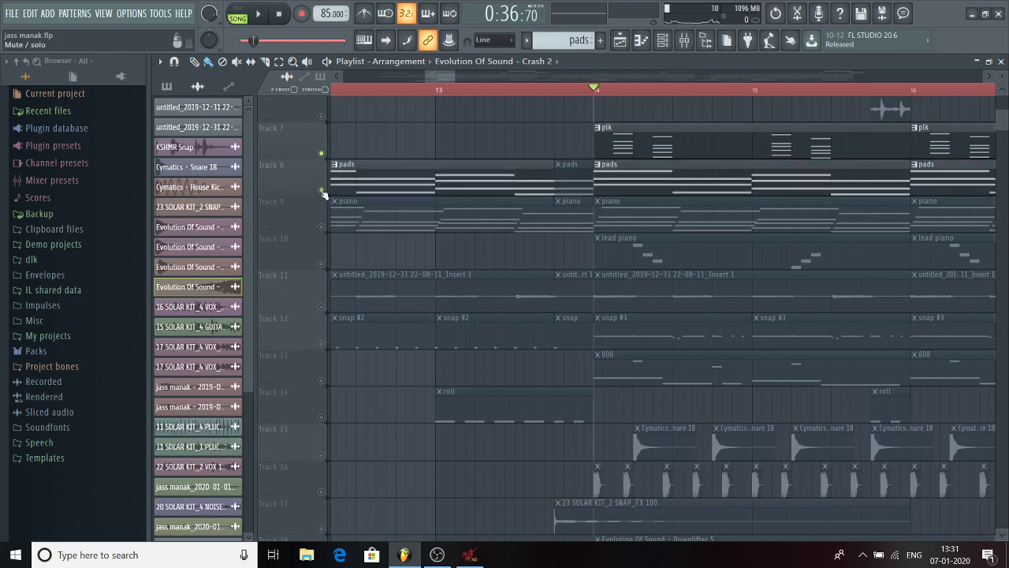
{"action": "key", "text": "space"}
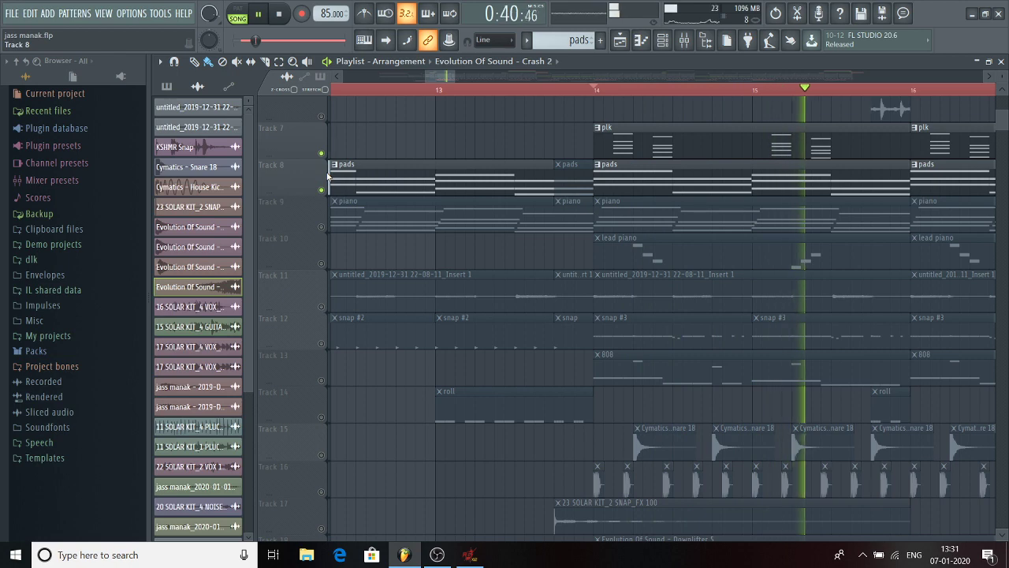
{"action": "key", "text": "space"}
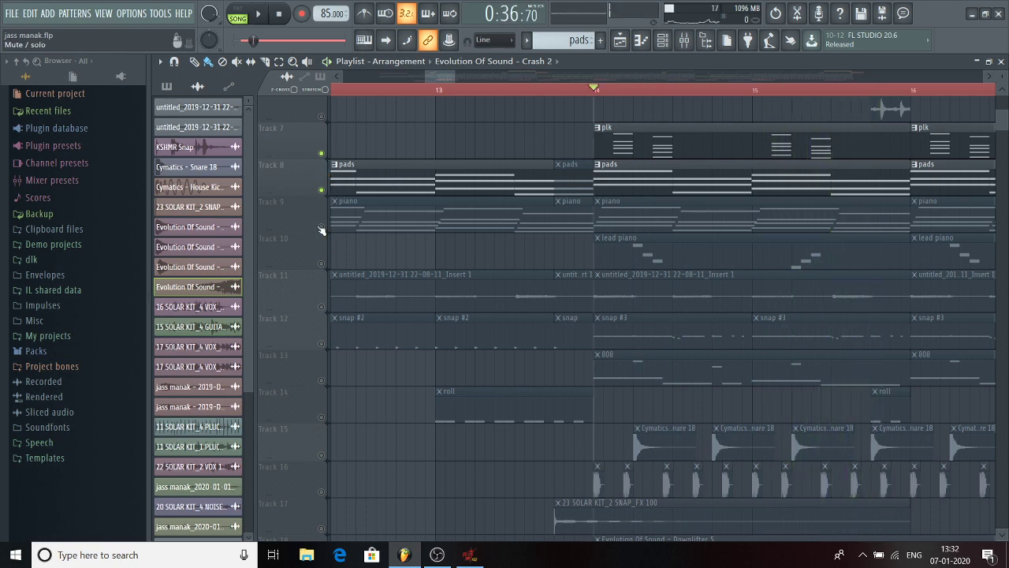
Step: Unmute Track 9 and listen to the piano layered with the pads and plk patterns from bar 14
{"action": "left_click", "coordinate": [322, 228]}
{"action": "key", "text": "space"}
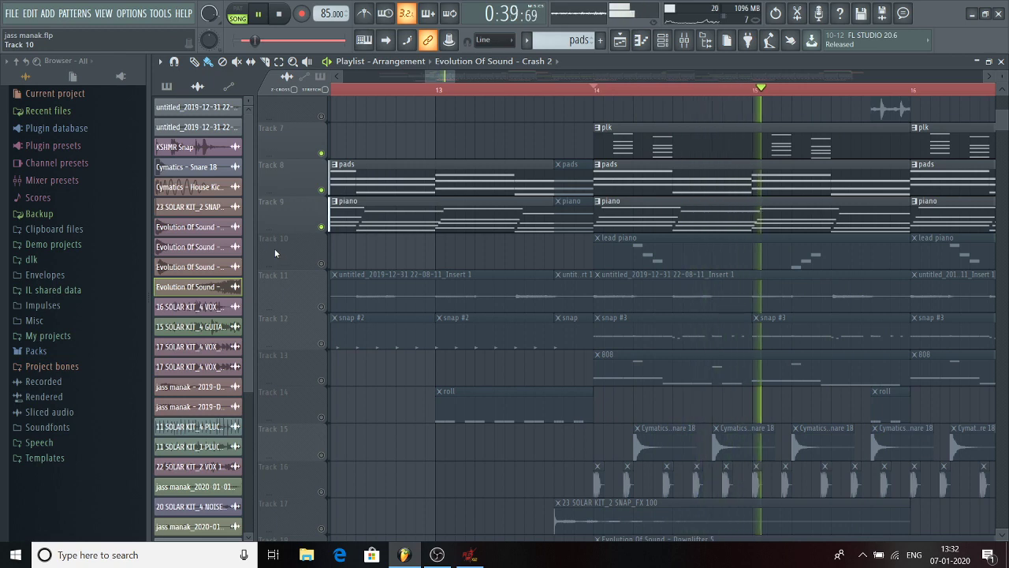
{"action": "key", "text": "space"}
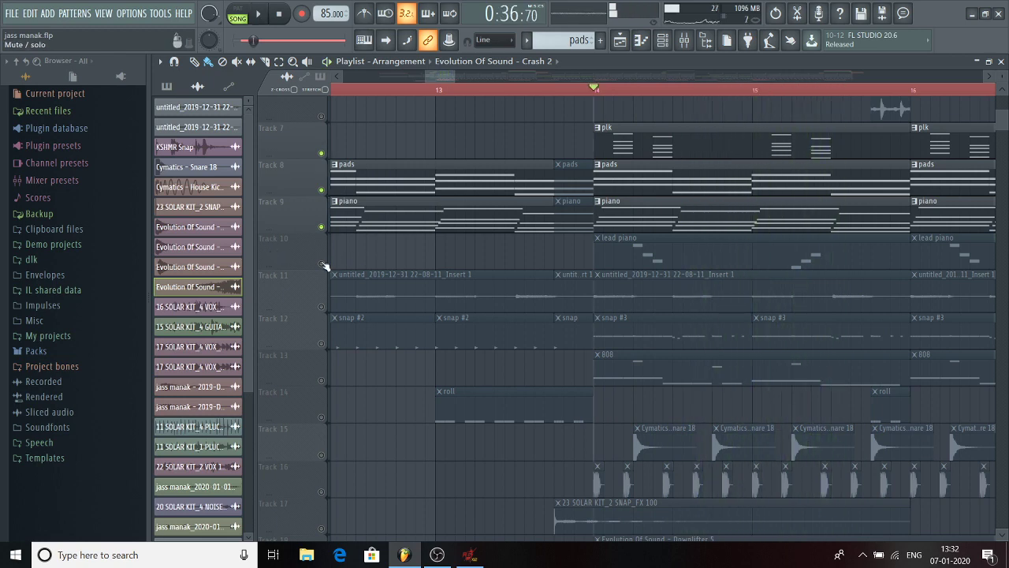
Step: Unmute Tracks 10 and 11 and listen to the lead piano and recorded insert layered with the other parts from bar 14
{"action": "left_click", "coordinate": [321, 266]}
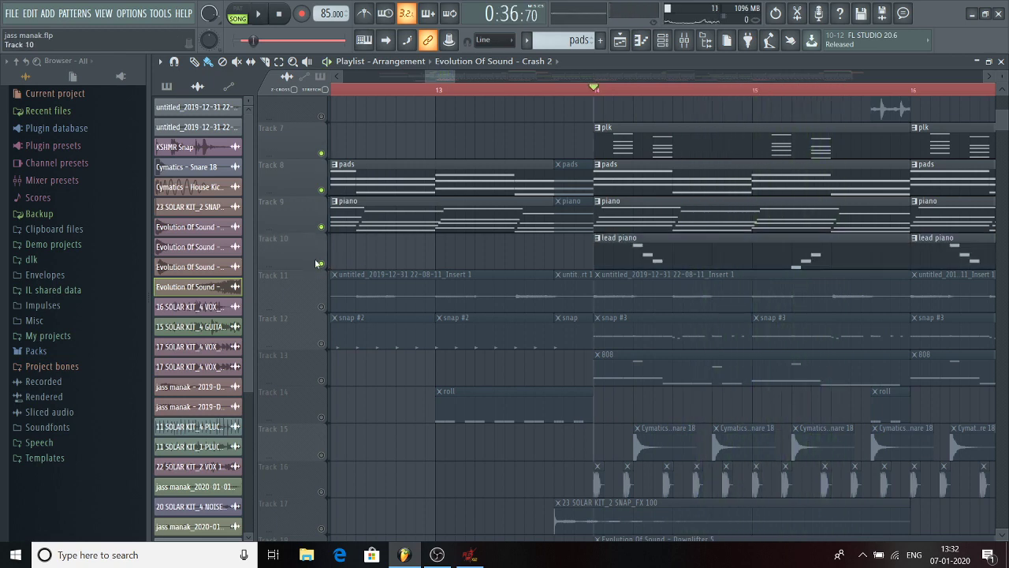
{"action": "key", "text": "space"}
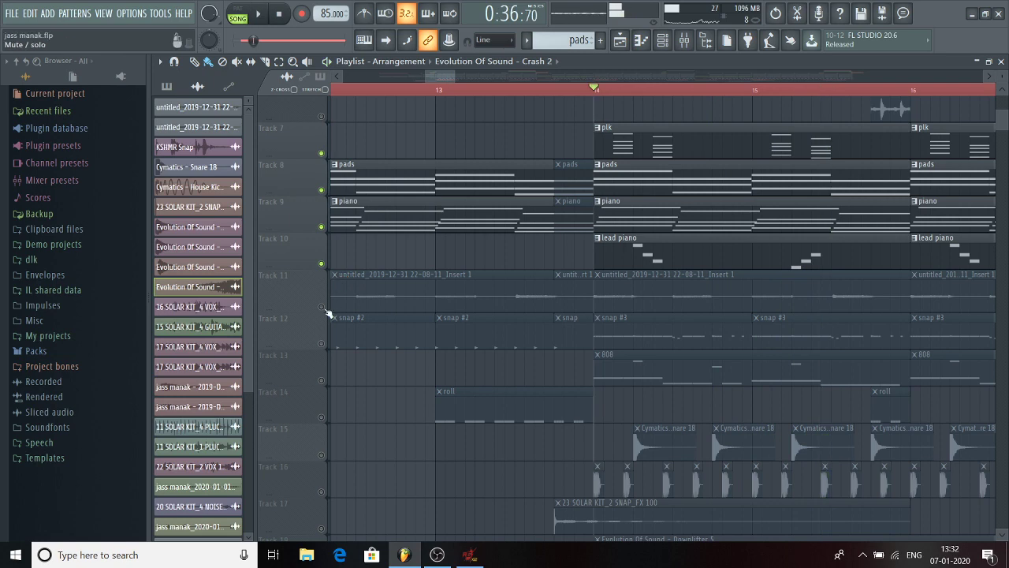
{"action": "left_click", "coordinate": [324, 308]}
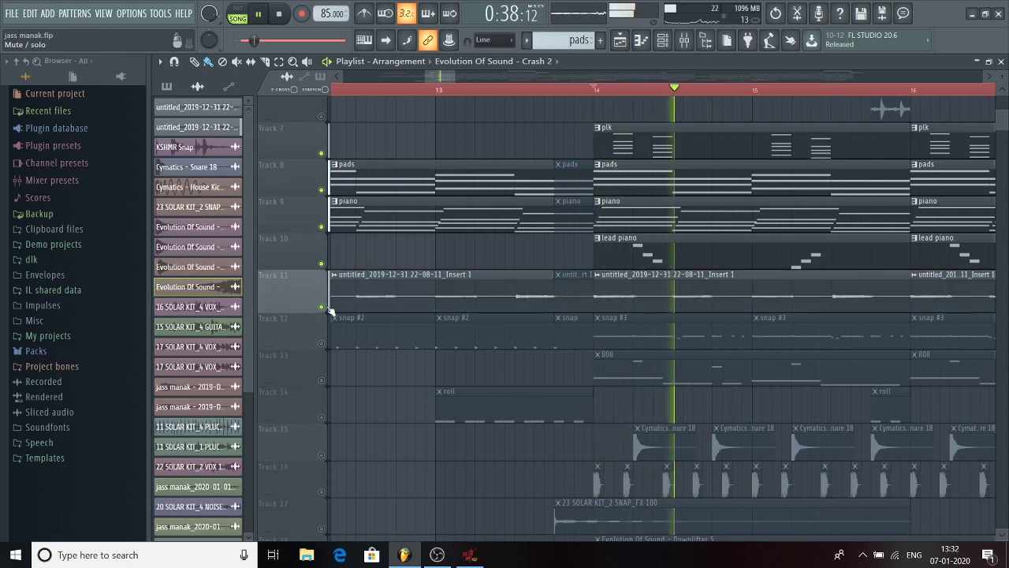
{"action": "key", "text": "space"}
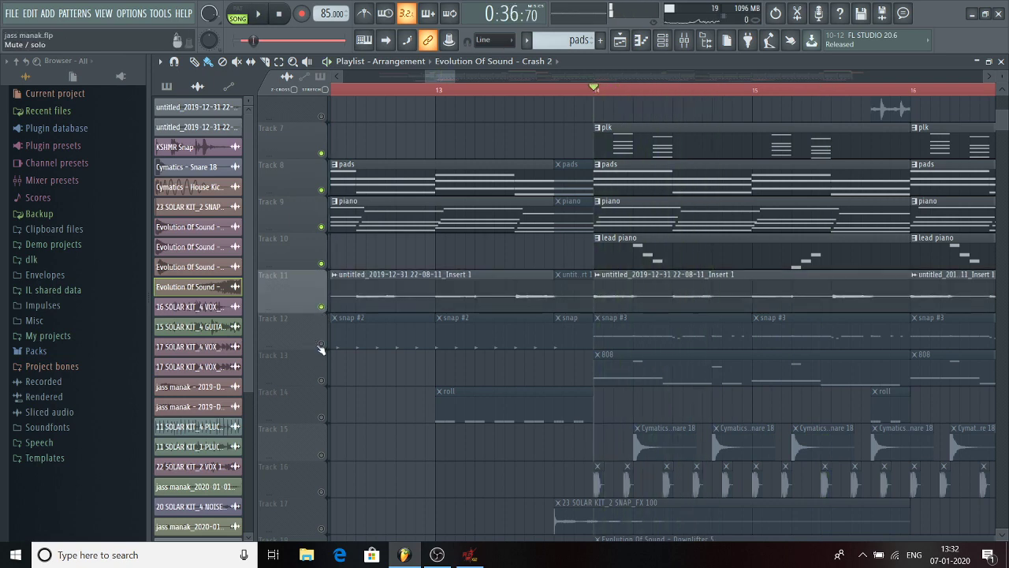
Step: Solo the snap patterns on Track 12, unmute Tracks 8 to 11, and listen to them together from bar 14
{"action": "right_click", "coordinate": [320, 346]}
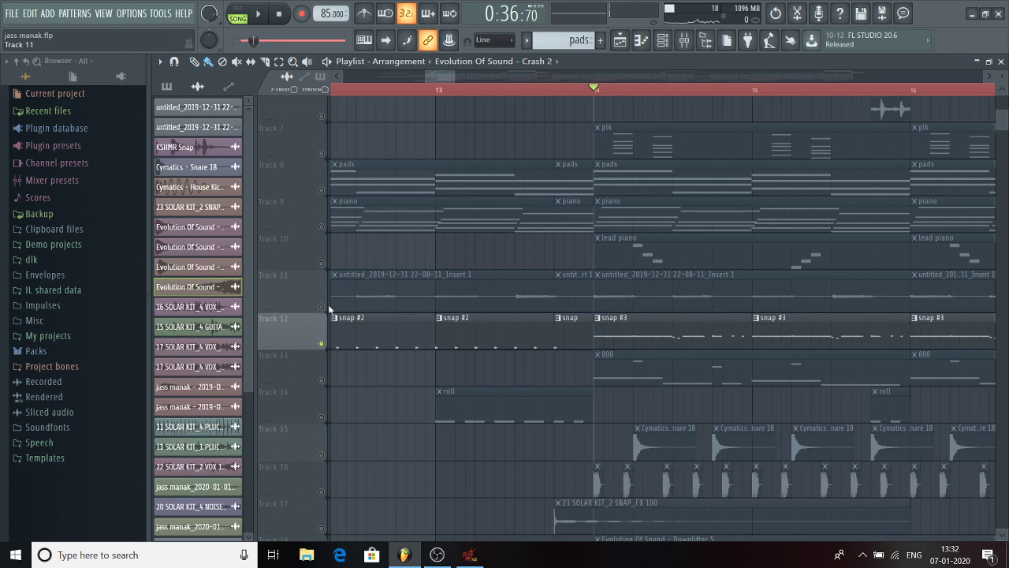
{"action": "left_click", "coordinate": [321, 306]}
{"action": "left_click", "coordinate": [321, 263]}
{"action": "left_click", "coordinate": [321, 226]}
{"action": "left_click", "coordinate": [323, 189]}
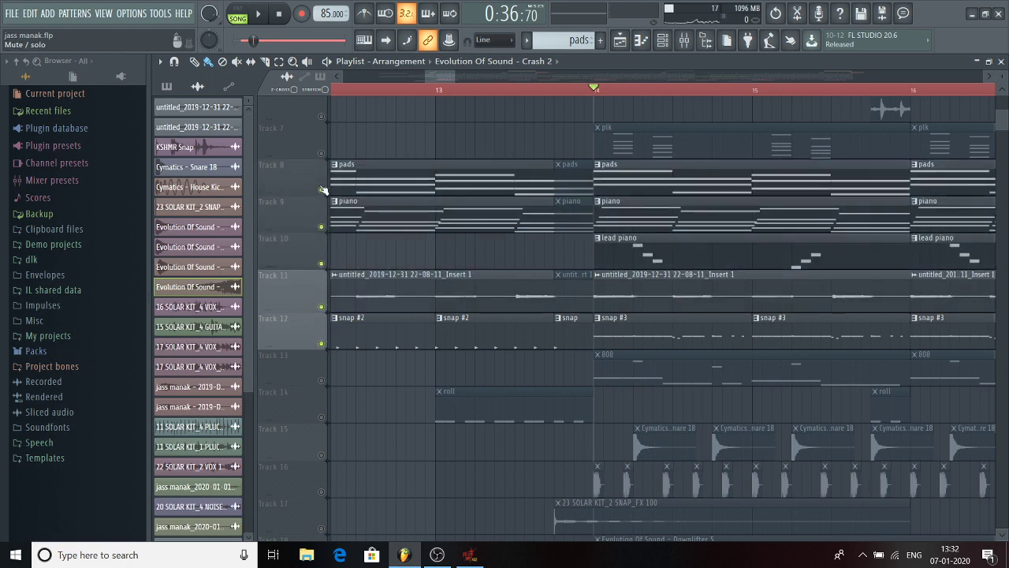
{"action": "key", "text": "space"}
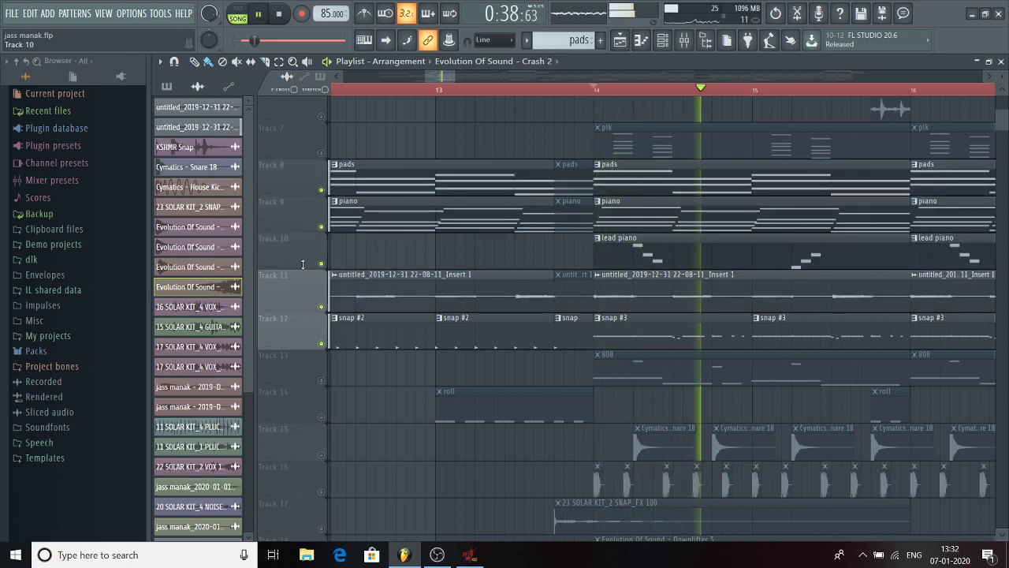
{"action": "key", "text": "space"}
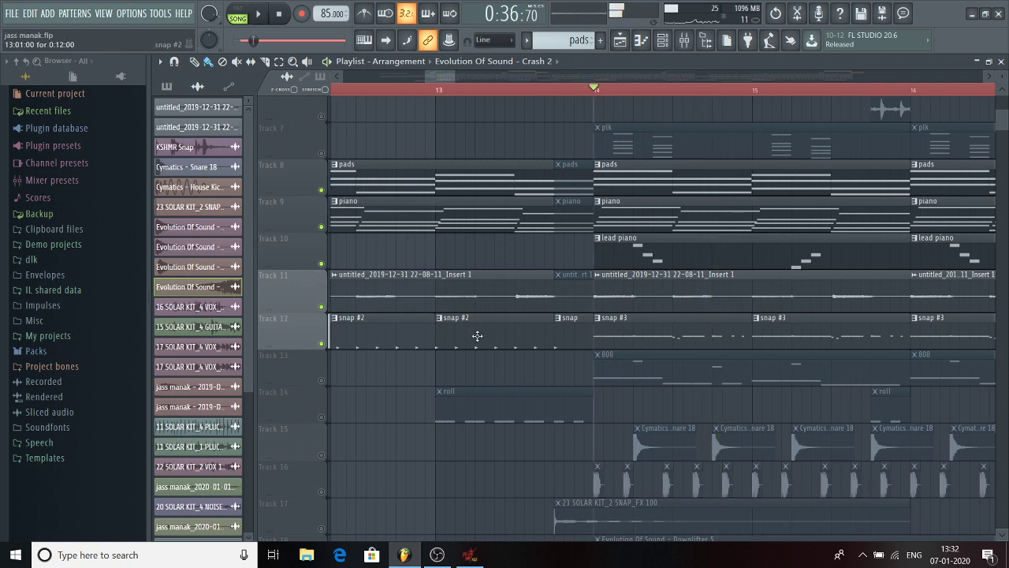
Step: Unmute the Cymatics Snare 18 track, move it up to Track 13 below the snaps, and play from bar 14
{"action": "left_click", "coordinate": [321, 455]}
{"action": "left_click_drag", "start_coordinate": [299, 440], "coordinate": [300, 367]}
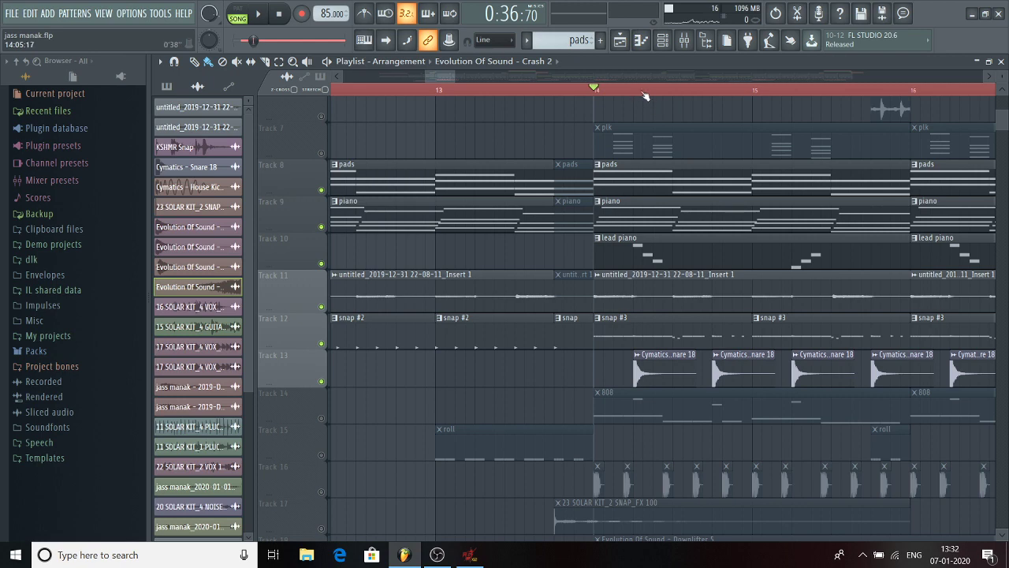
{"action": "scroll", "coordinate": [654, 93], "scroll_direction": "up", "scroll_amount": 2}
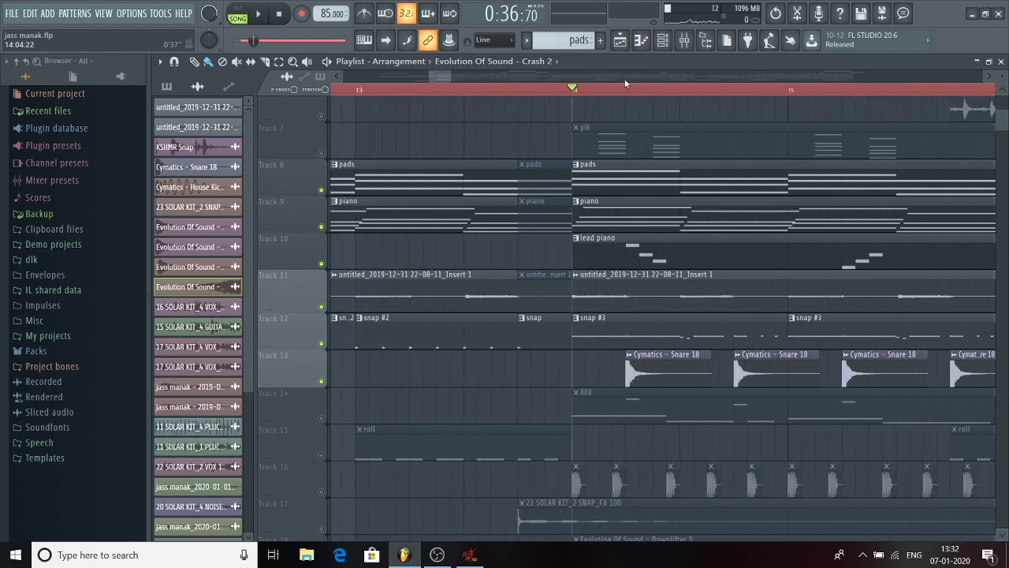
{"action": "key", "text": "space"}
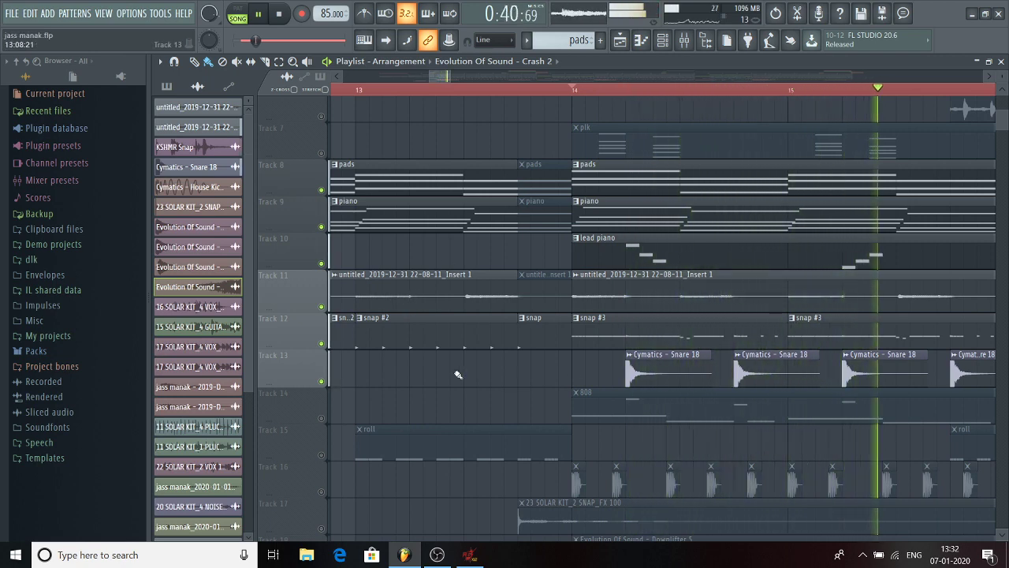
{"action": "key", "text": "space"}
Step: Move the kick track up to Track 14, unmute it and the plk track, and play the layers from bar 14
{"action": "left_click_drag", "start_coordinate": [299, 477], "coordinate": [300, 405]}
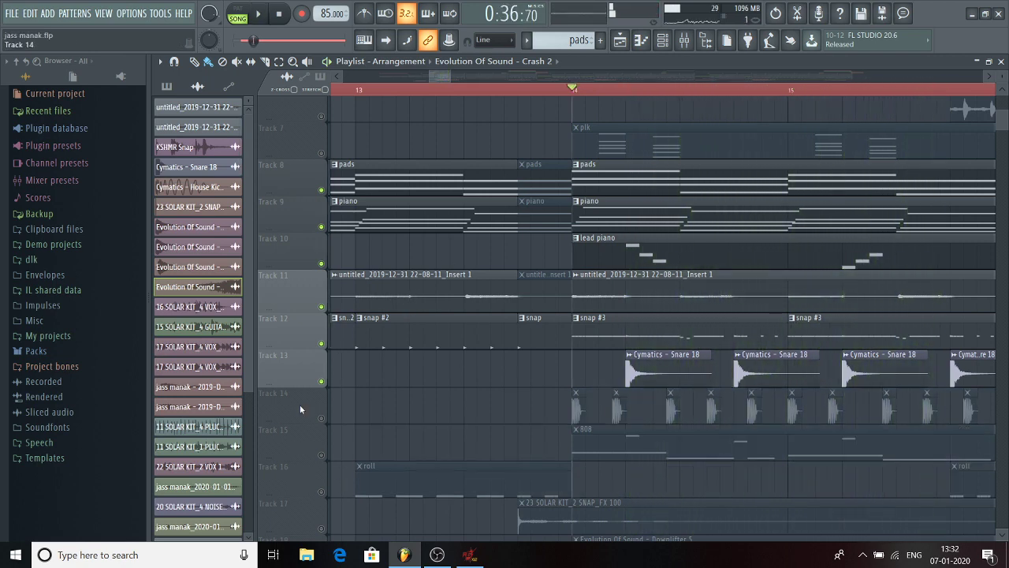
{"action": "left_click", "coordinate": [321, 418]}
{"action": "key", "text": "space"}
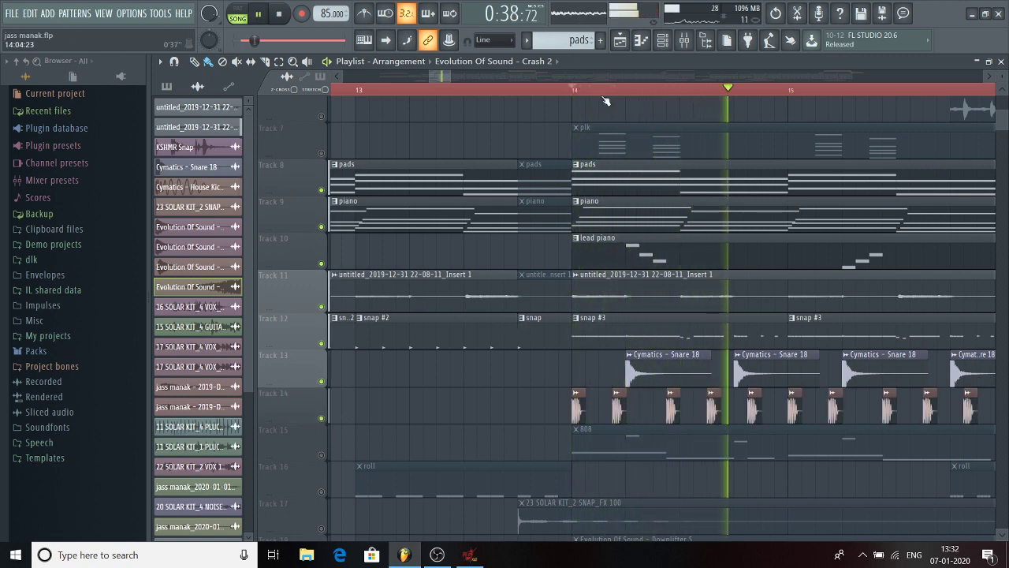
{"action": "left_click", "coordinate": [321, 153]}
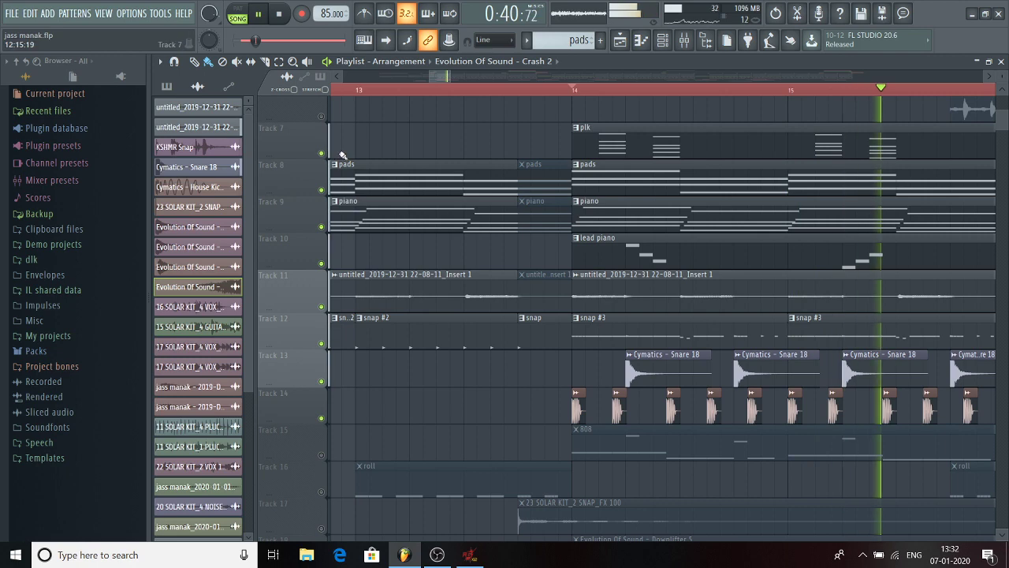
{"action": "scroll", "coordinate": [343, 154], "scroll_direction": "up", "scroll_amount": 2}
{"action": "scroll", "coordinate": [339, 188], "scroll_direction": "down", "scroll_amount": 3}
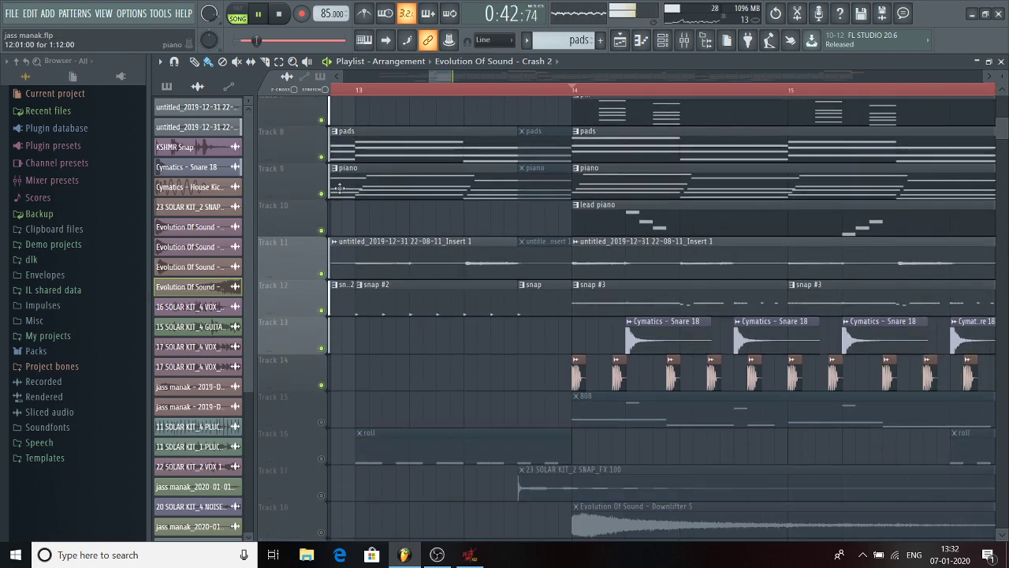
{"action": "scroll", "coordinate": [340, 187], "scroll_direction": "down", "scroll_amount": 3}
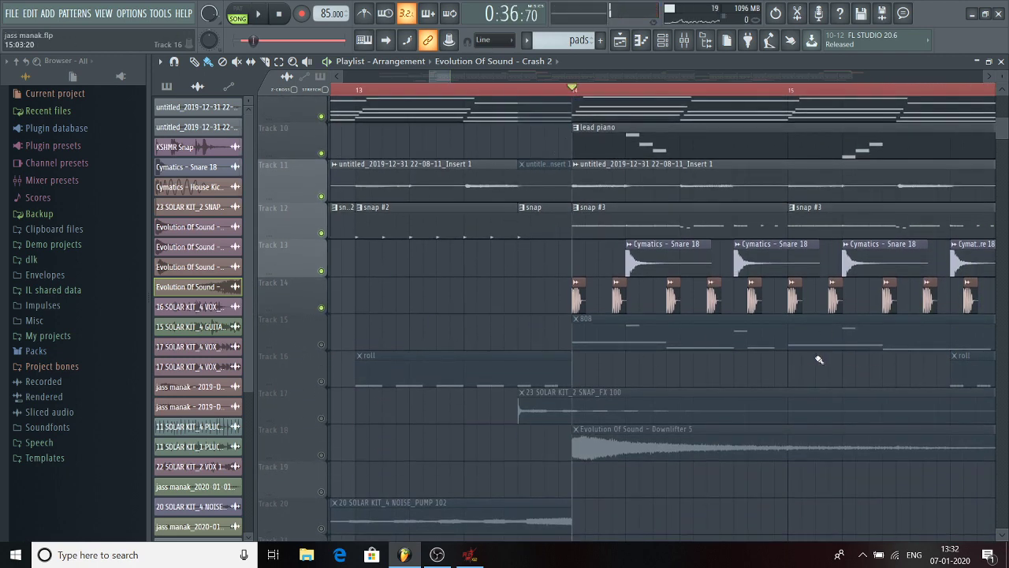
Step: Unmute the 808 on Track 15 and listen to it with the drums and melodies from bar 14
{"action": "left_click", "coordinate": [322, 345]}
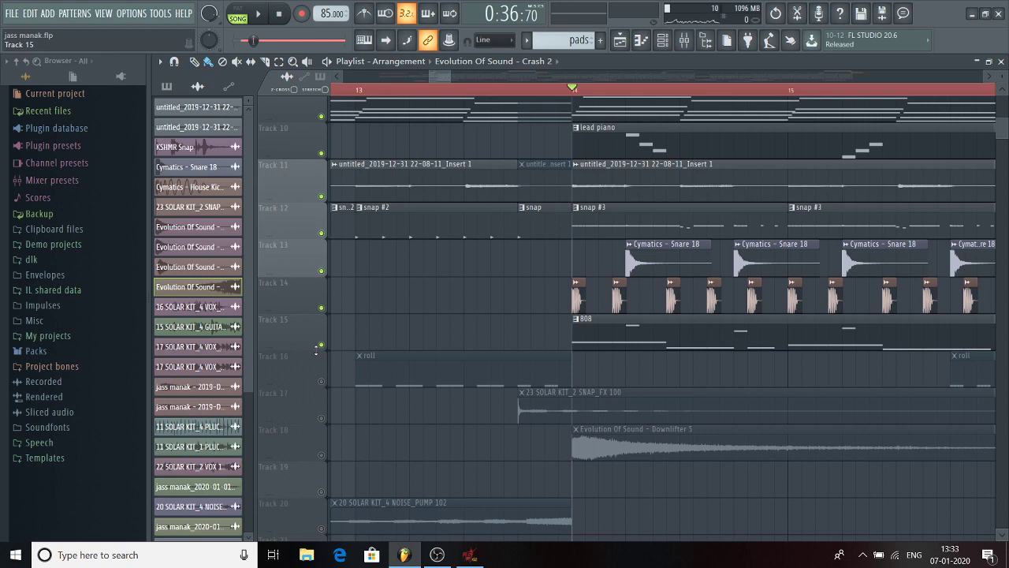
{"action": "key", "text": "space"}
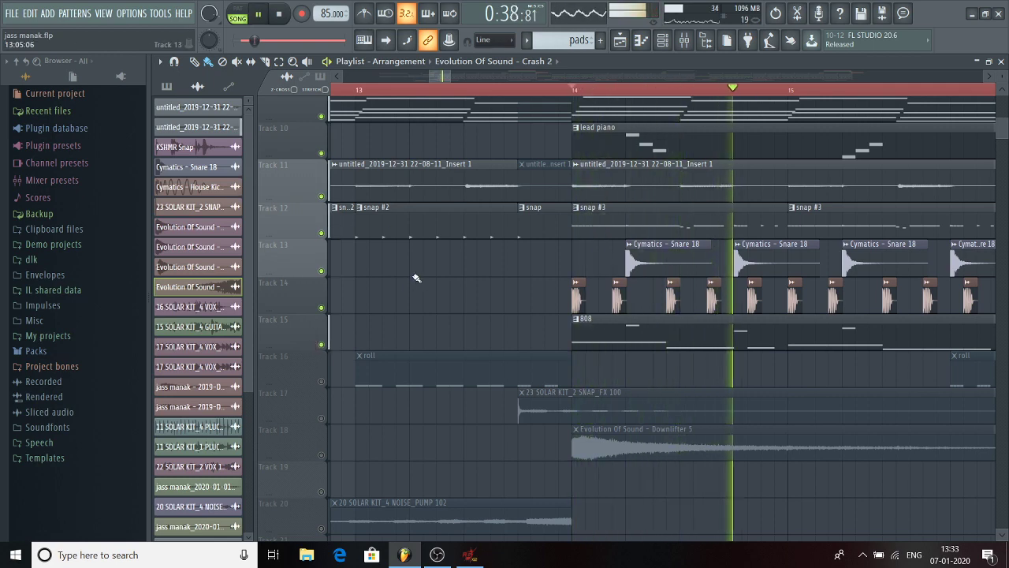
{"action": "scroll", "coordinate": [412, 275], "scroll_direction": "down", "scroll_amount": 3}
{"action": "key", "text": "space"}
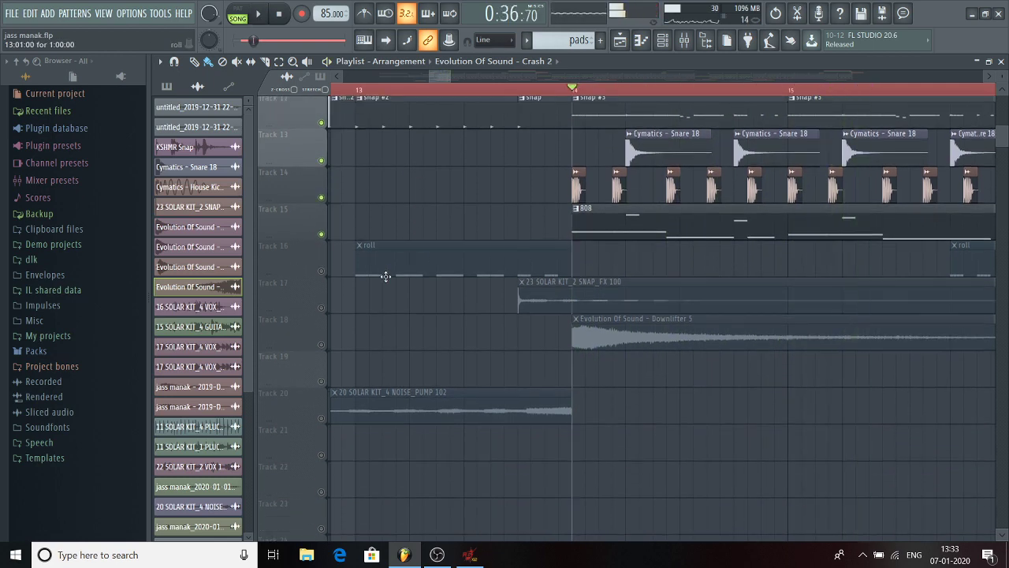
Step: Unmute all playlist tracks and start playing the full drop from bar 14
{"action": "right_click", "coordinate": [321, 344]}
{"action": "right_click", "coordinate": [322, 345]}
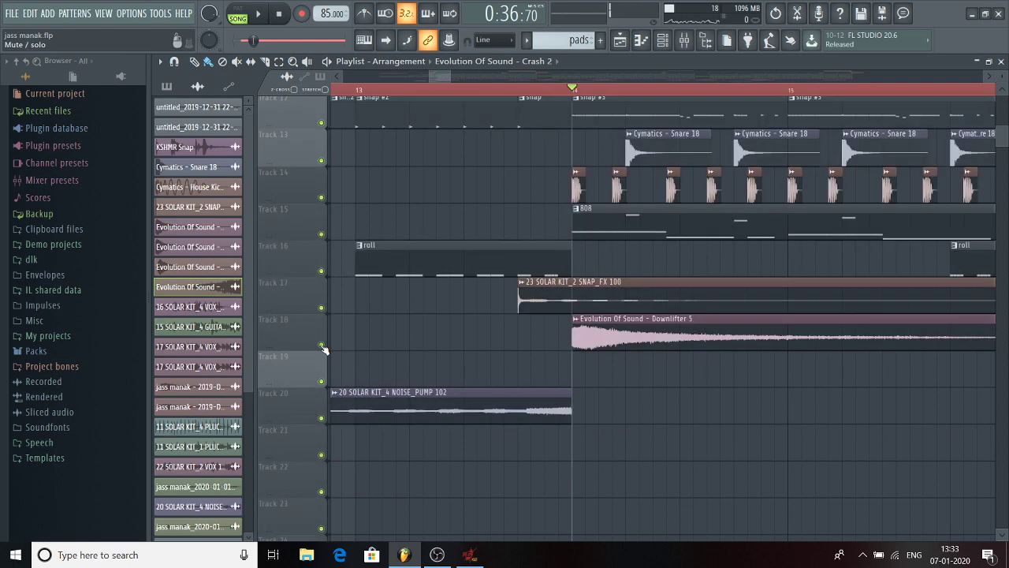
{"action": "scroll", "coordinate": [394, 252], "scroll_direction": "up", "scroll_amount": 10}
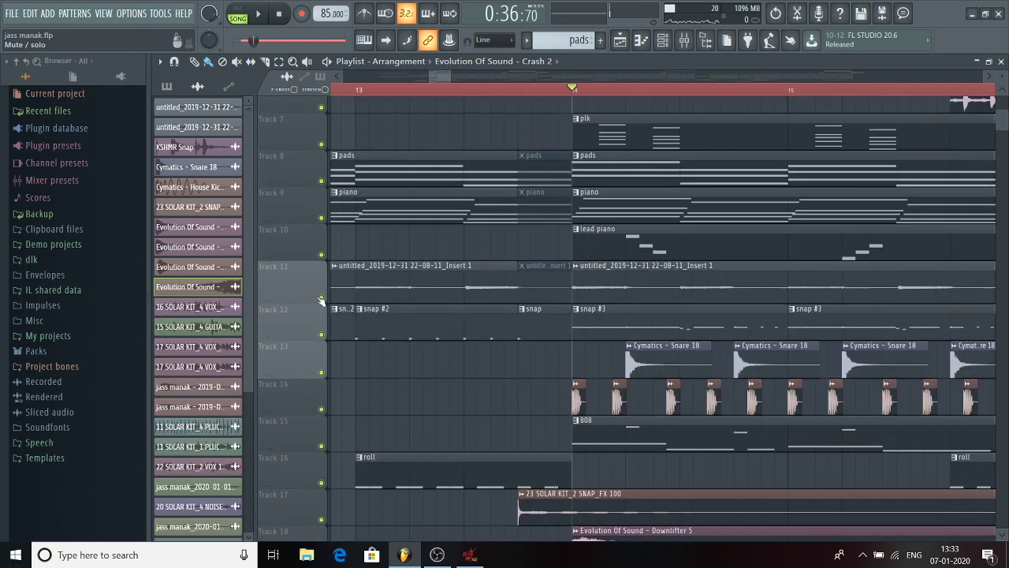
{"action": "scroll", "coordinate": [389, 243], "scroll_direction": "down", "scroll_amount": 4}
{"action": "key", "text": "space"}
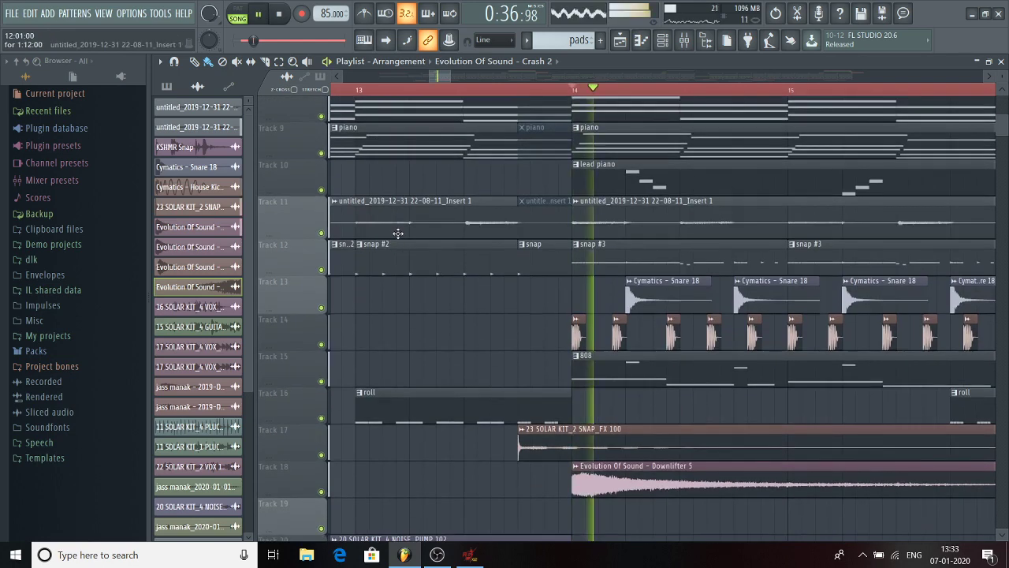
Step: Examine the layout of the whole arrangement while the full drop plays, and stop playback
{"action": "scroll", "coordinate": [754, 90], "scroll_direction": "down", "scroll_amount": 8}
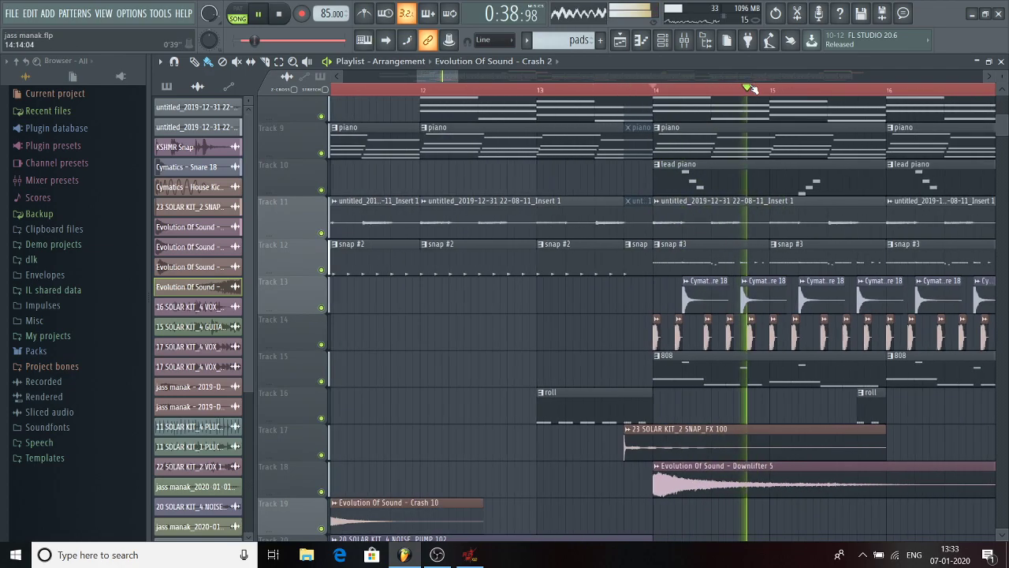
{"action": "scroll", "coordinate": [612, 164], "scroll_direction": "up", "scroll_amount": 6}
{"action": "scroll", "coordinate": [612, 164], "scroll_direction": "down", "scroll_amount": 3}
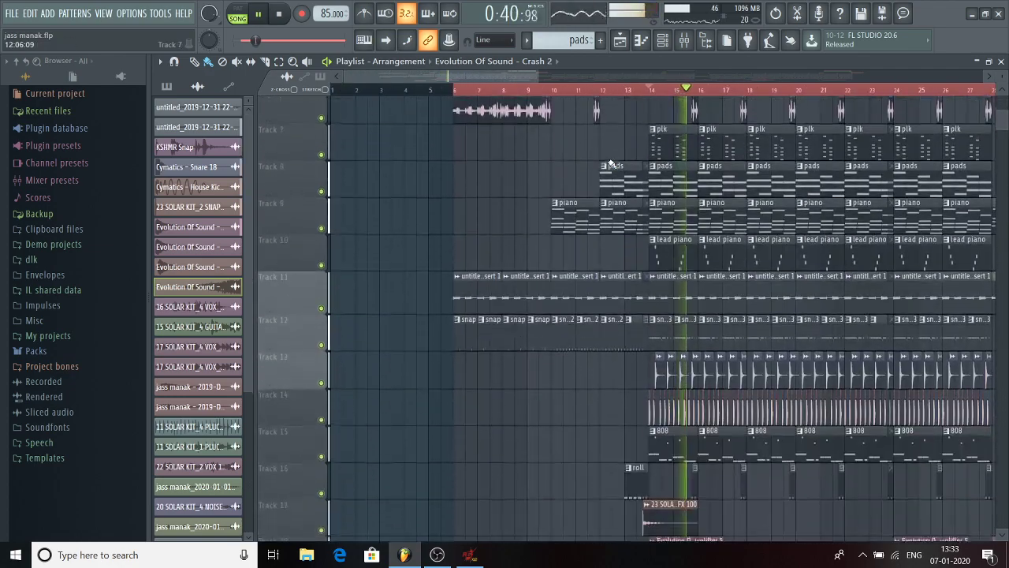
{"action": "scroll", "coordinate": [610, 158], "scroll_direction": "up", "scroll_amount": 4}
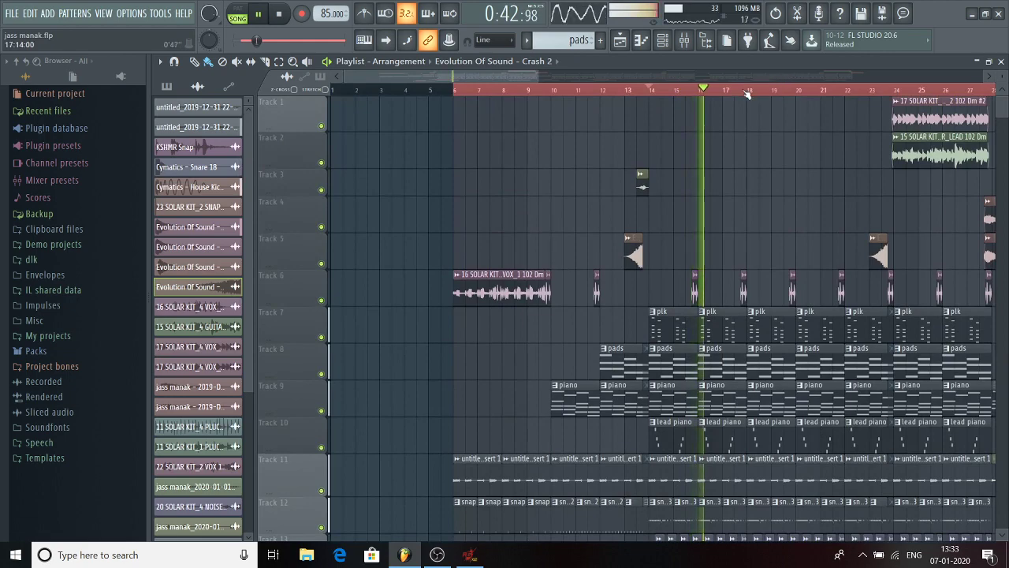
{"action": "scroll", "coordinate": [745, 91], "scroll_direction": "down", "scroll_amount": 4}
{"action": "scroll", "coordinate": [538, 186], "scroll_direction": "down", "scroll_amount": 4}
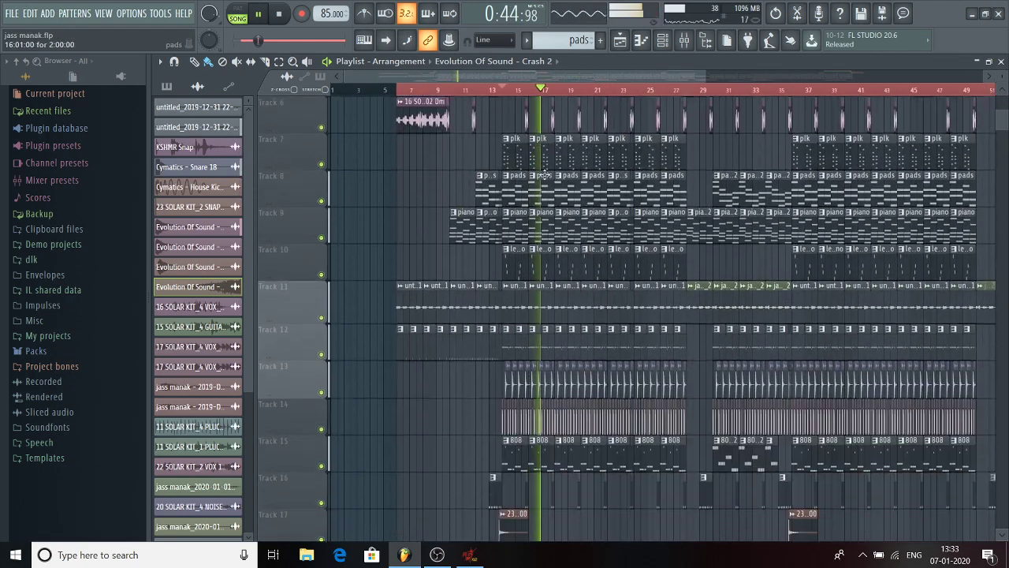
{"action": "scroll", "coordinate": [544, 177], "scroll_direction": "up", "scroll_amount": 4}
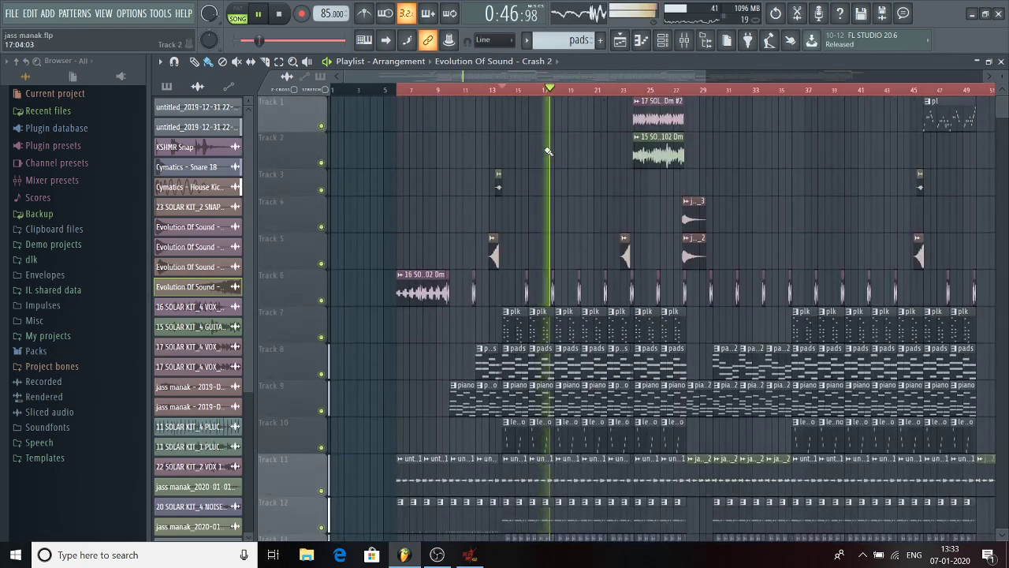
{"action": "key", "text": "space"}
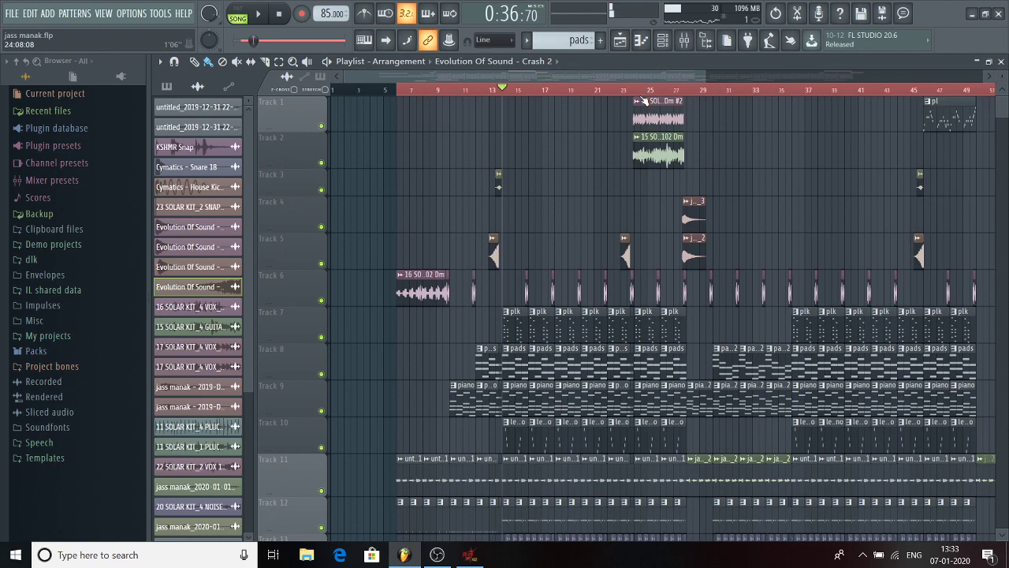
Step: Place the playhead at bar 23 and play all tracks through the Crash 2 riser into bar 24
{"action": "scroll", "coordinate": [645, 101], "scroll_direction": "up", "scroll_amount": 8}
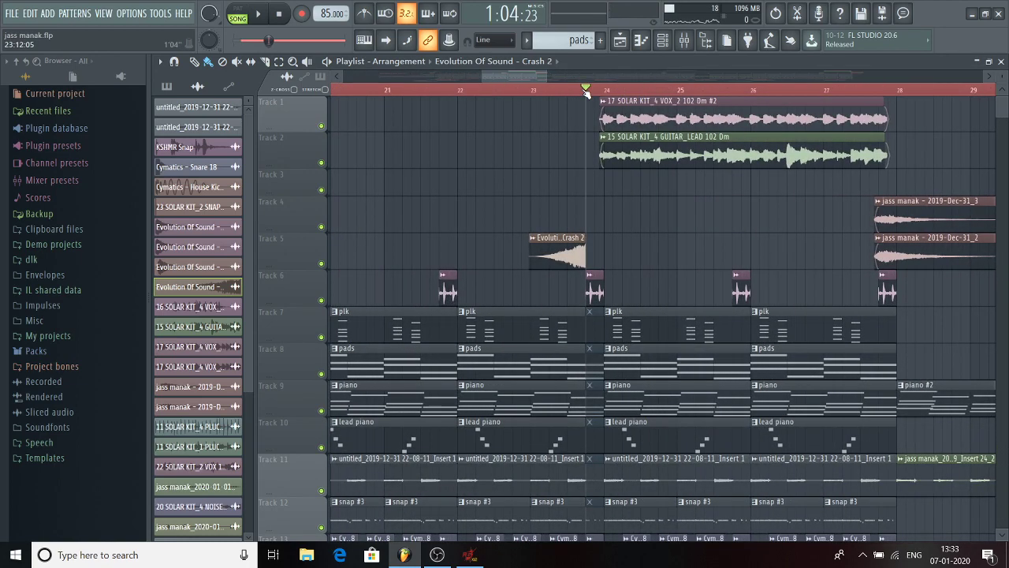
{"action": "scroll", "coordinate": [586, 91], "scroll_direction": "up", "scroll_amount": 3}
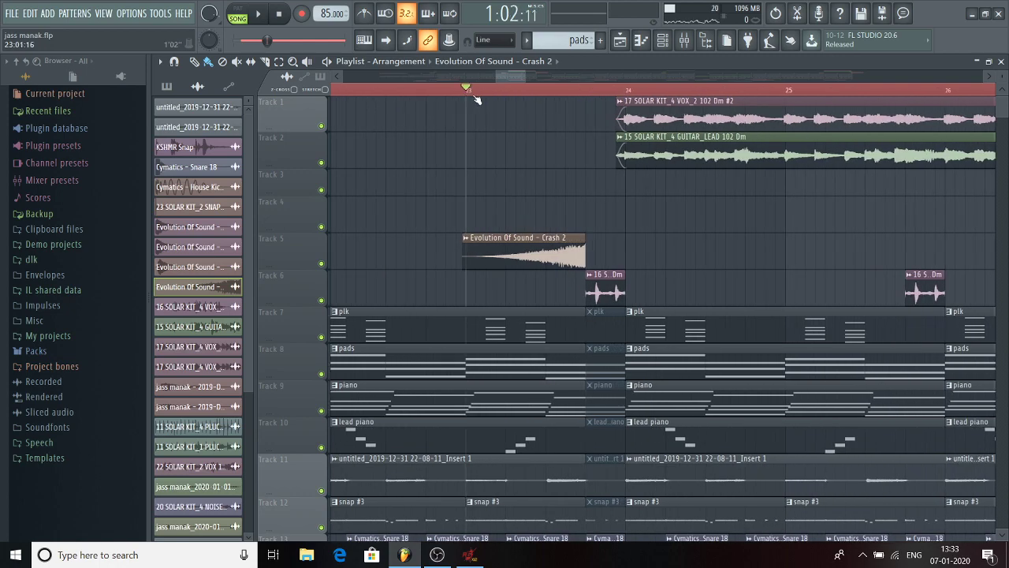
{"action": "key", "text": "space"}
{"action": "scroll", "coordinate": [482, 158], "scroll_direction": "down", "scroll_amount": 5}
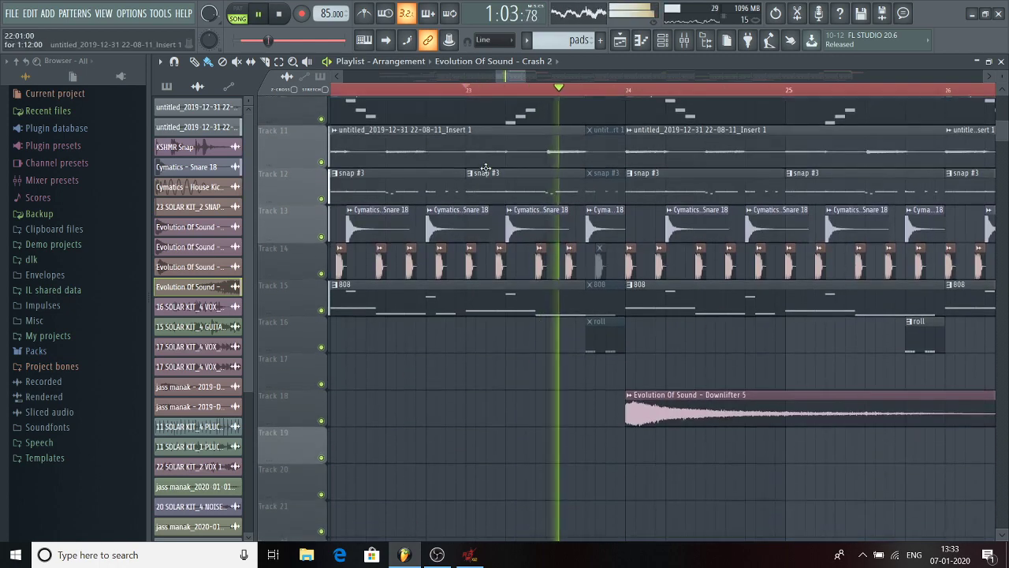
{"action": "scroll", "coordinate": [486, 169], "scroll_direction": "up", "scroll_amount": 5}
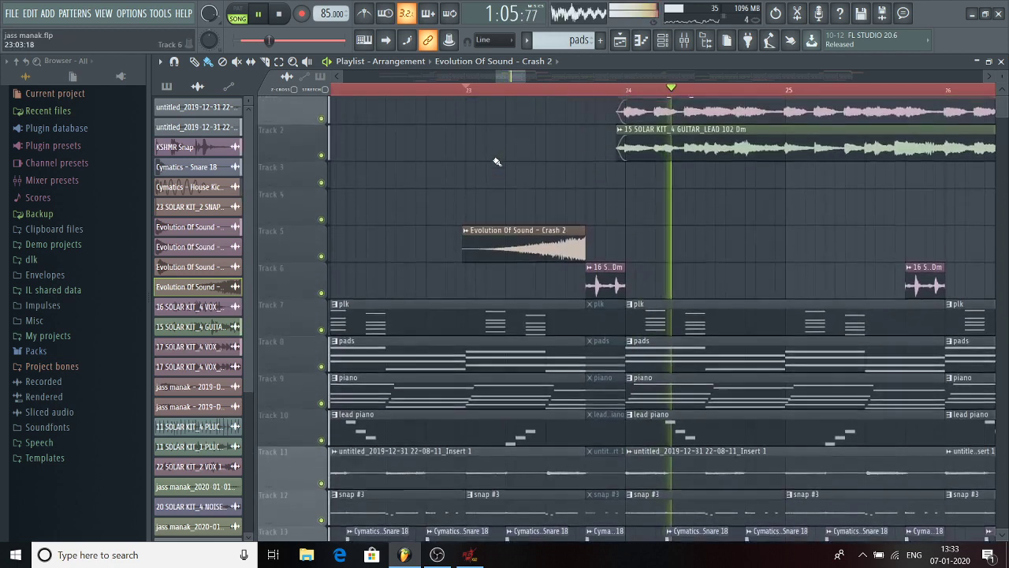
{"action": "scroll", "coordinate": [496, 161], "scroll_direction": "up", "scroll_amount": 1}
{"action": "key", "text": "space"}
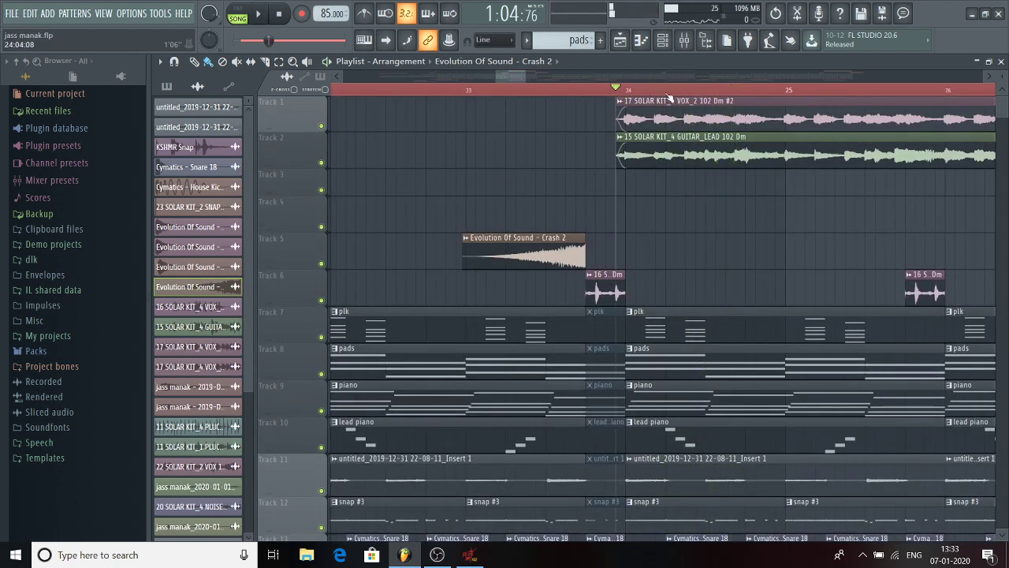
Step: Place the playhead just before bar 24, solo Track 2, and listen to the guitar lead clip
{"action": "right_click", "coordinate": [321, 164]}
{"action": "key", "text": "space"}
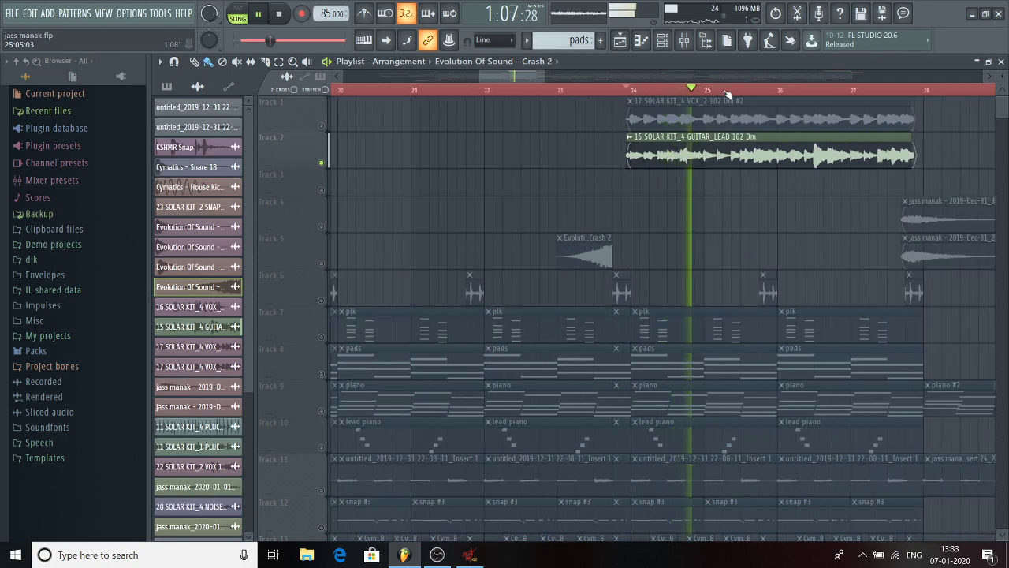
{"action": "scroll", "coordinate": [694, 90], "scroll_direction": "down", "scroll_amount": 5}
{"action": "scroll", "coordinate": [803, 104], "scroll_direction": "up", "scroll_amount": 5}
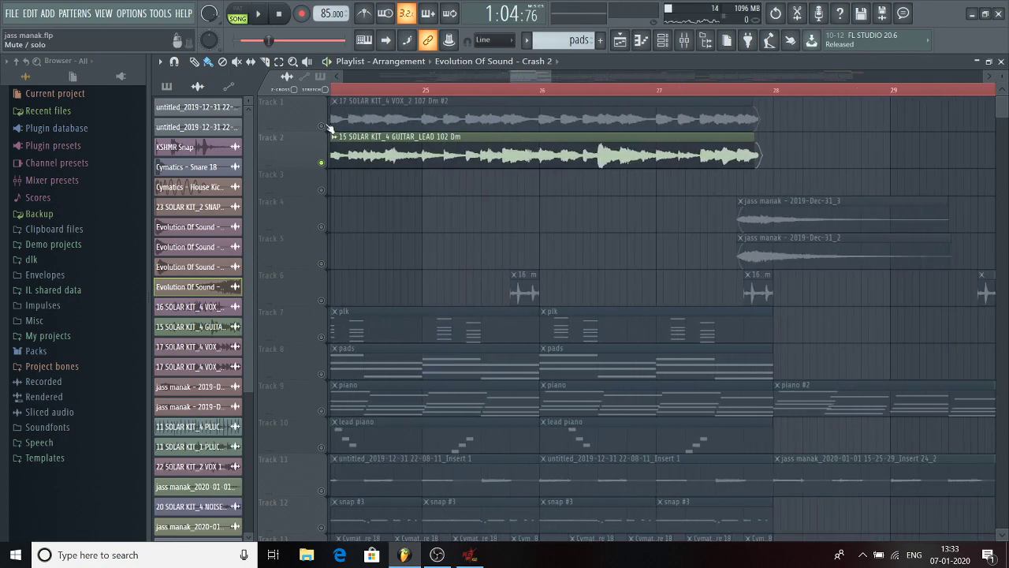
Step: Solo Track 1 and listen to the VOX_2 vocal clip from just before bar 24, then stop playback
{"action": "left_click", "coordinate": [322, 126]}
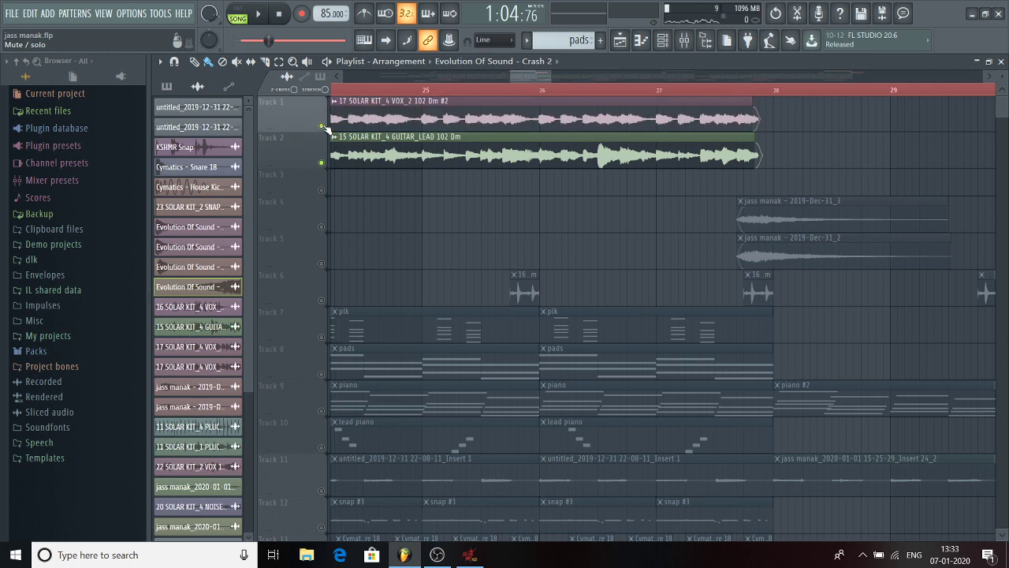
{"action": "right_click", "coordinate": [322, 127]}
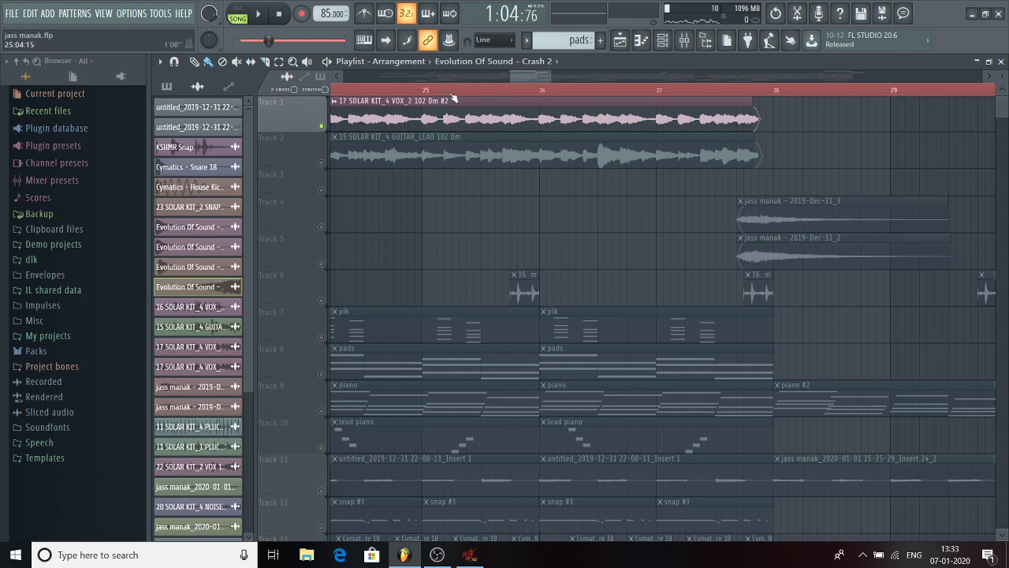
{"action": "scroll", "coordinate": [454, 96], "scroll_direction": "left", "scroll_amount": 2}
{"action": "key", "text": "space"}
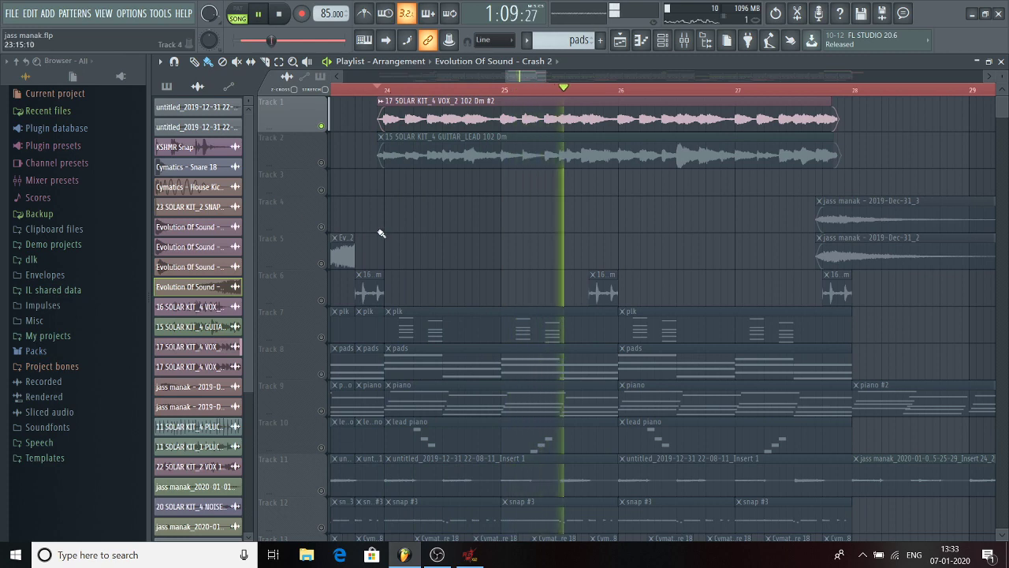
{"action": "key", "text": "space"}
Step: Unmute Track 6 alongside Track 1 and play its short vocal clips just before bars 24 and 26
{"action": "left_click", "coordinate": [322, 302]}
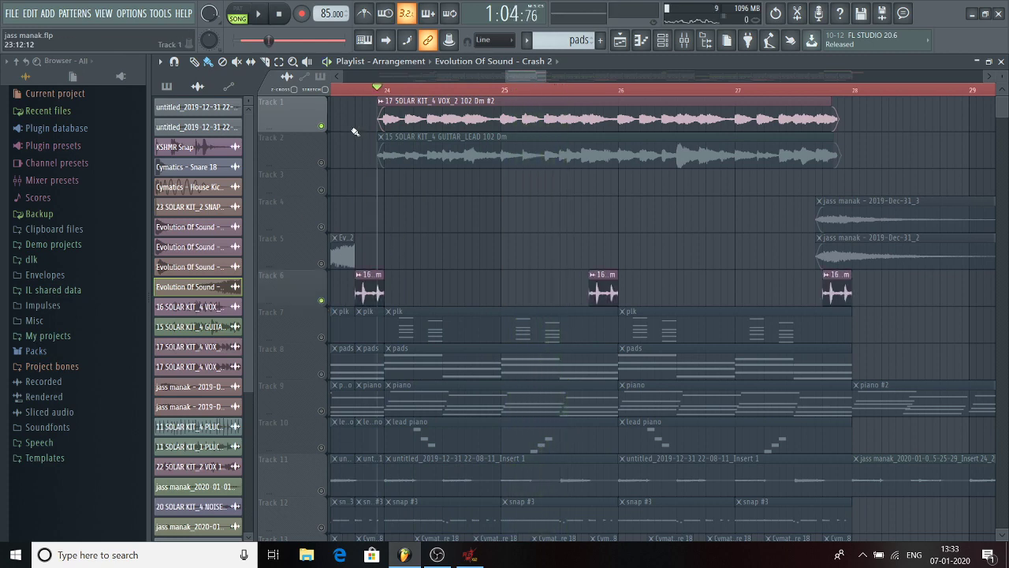
{"action": "left_click", "coordinate": [353, 92]}
{"action": "key", "text": "space"}
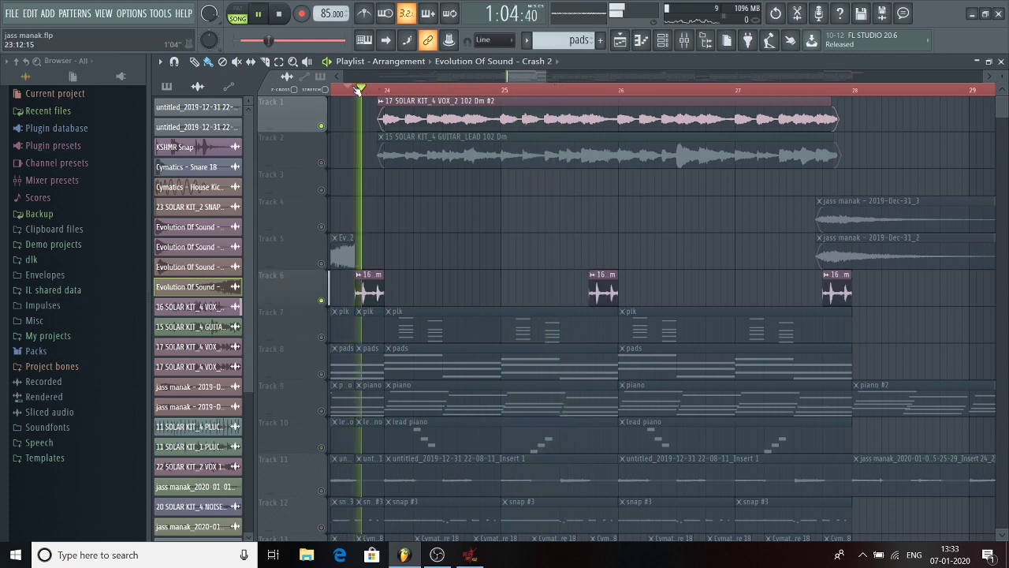
{"action": "left_click", "coordinate": [580, 92]}
{"action": "key", "text": "space"}
{"action": "left_click", "coordinate": [573, 91]}
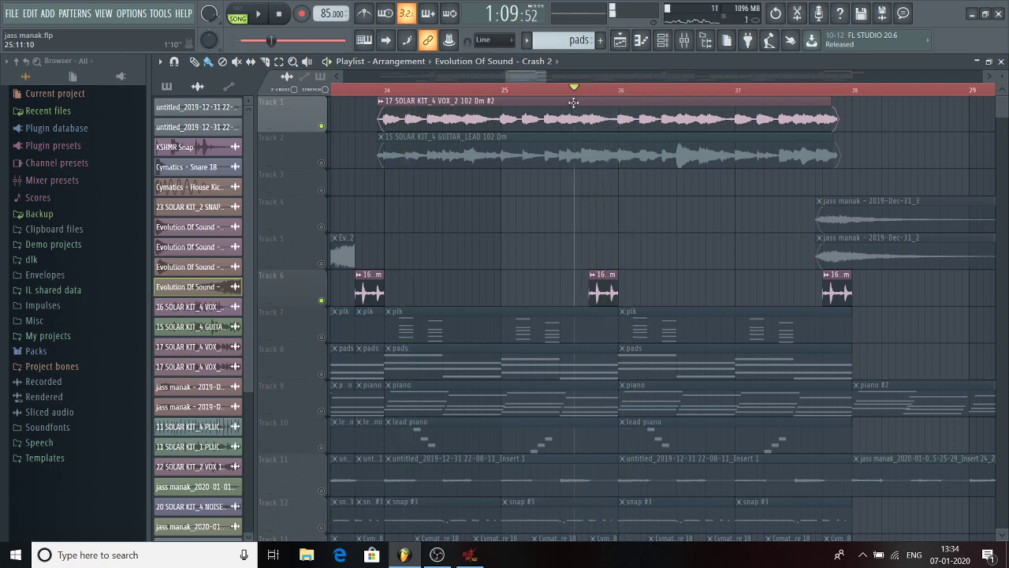
Step: Unmute all tracks, play the full arrangement from just before bar 24, and stop playback
{"action": "scroll", "coordinate": [265, 229], "scroll_direction": "down", "scroll_amount": 4}
{"action": "left_click", "coordinate": [322, 194]}
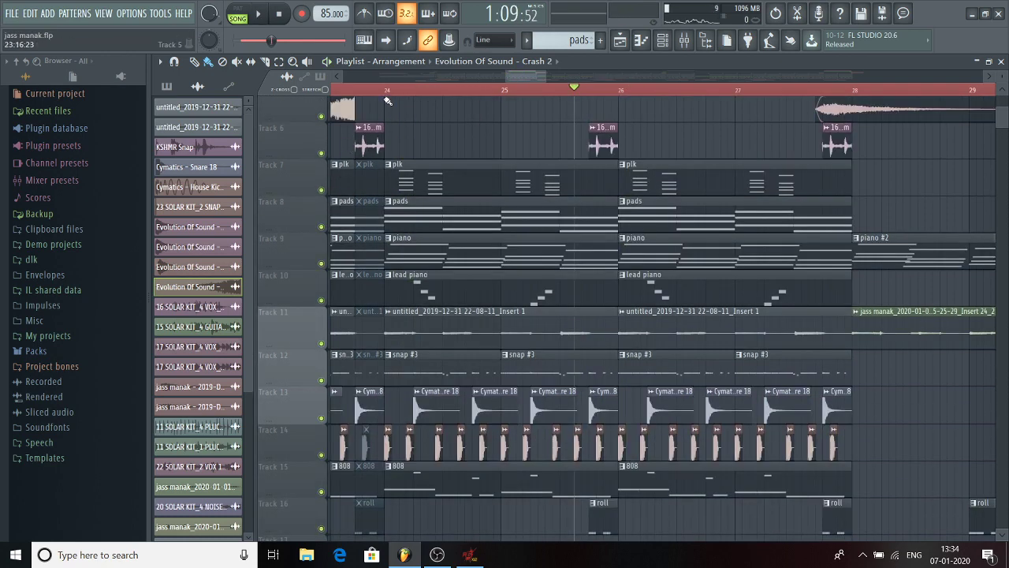
{"action": "key", "text": "space"}
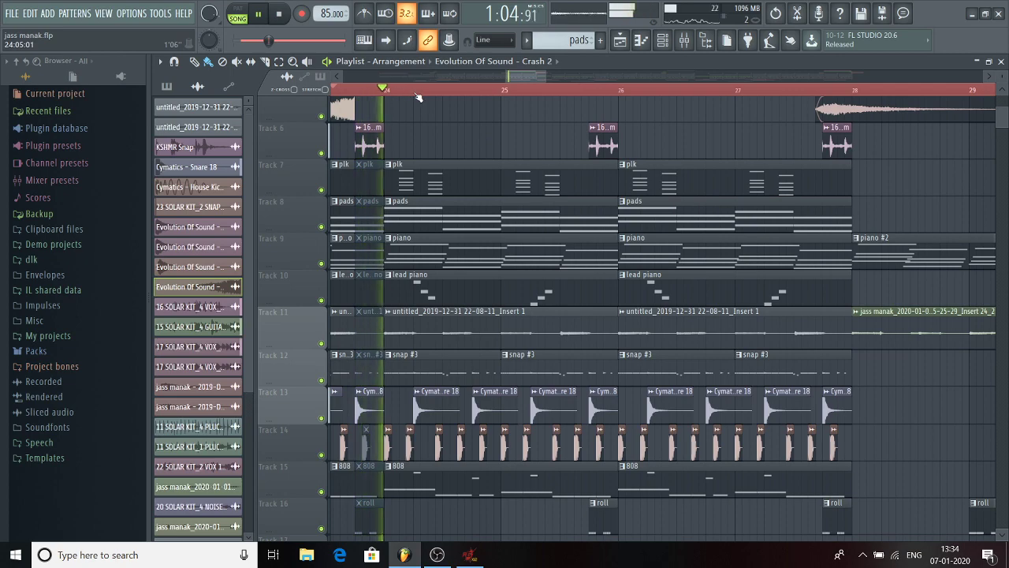
{"action": "scroll", "coordinate": [402, 118], "scroll_direction": "down", "scroll_amount": 6}
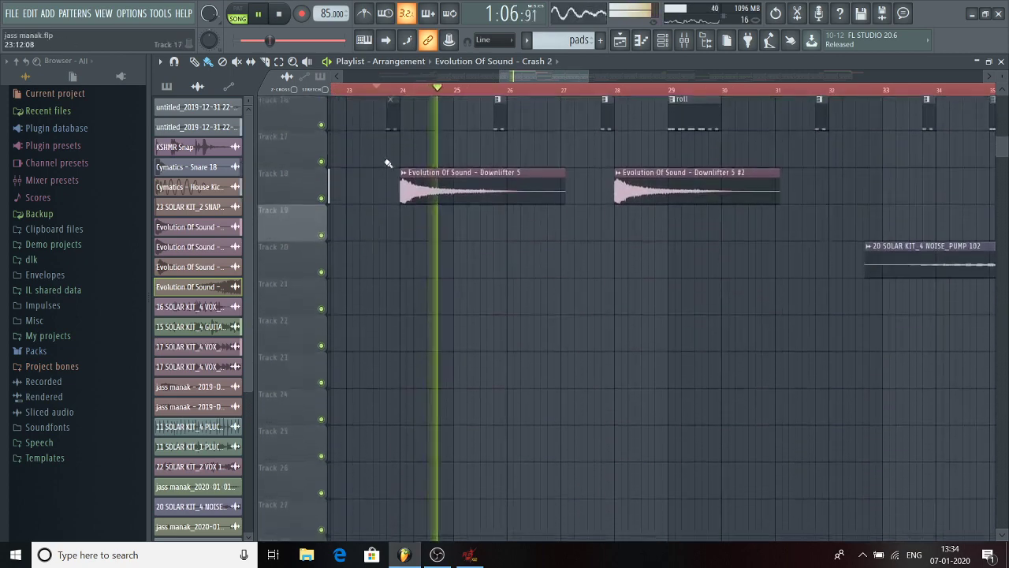
{"action": "scroll", "coordinate": [387, 162], "scroll_direction": "up", "scroll_amount": 3}
{"action": "scroll", "coordinate": [386, 151], "scroll_direction": "up", "scroll_amount": 5}
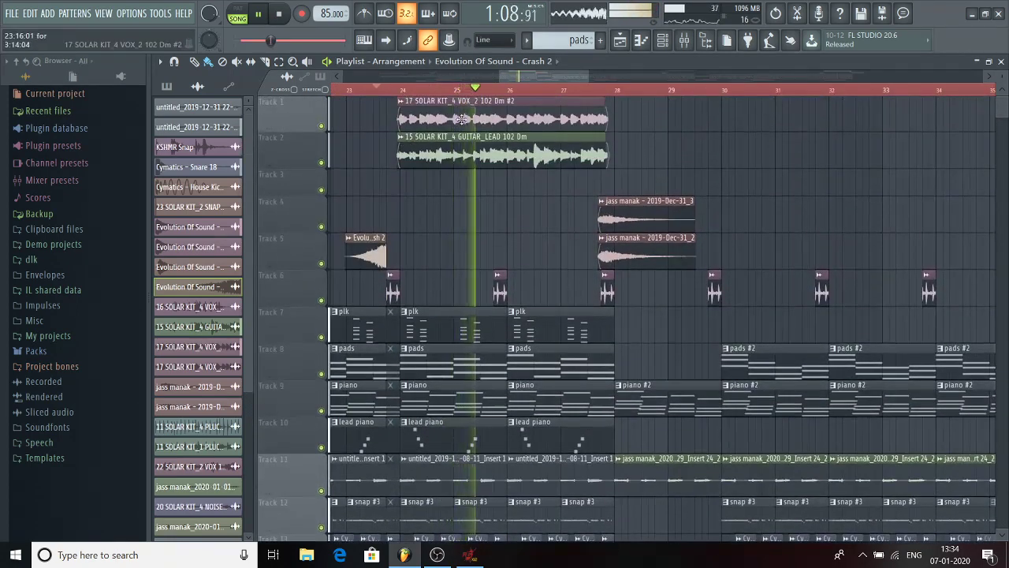
{"action": "key", "text": "space"}
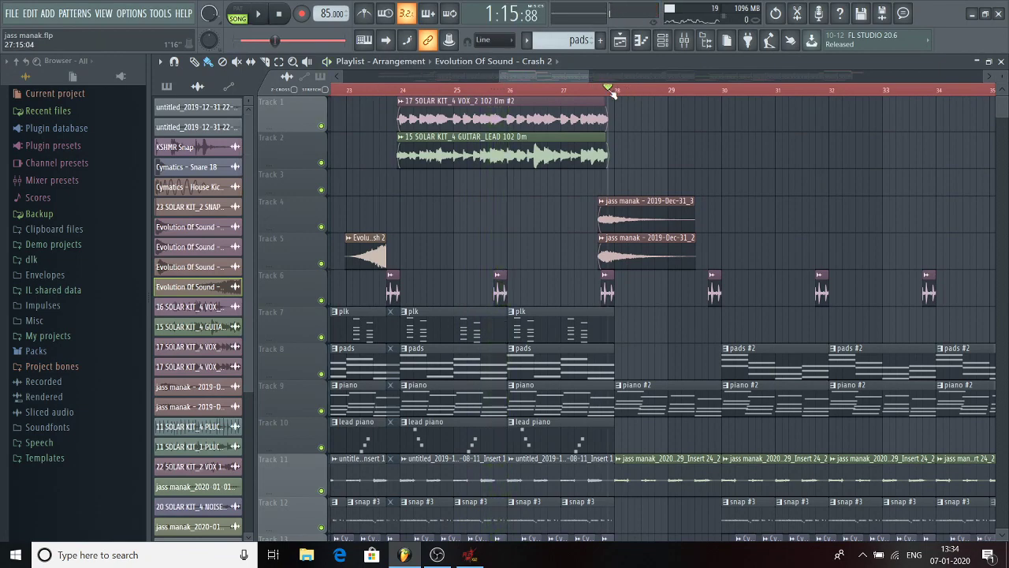
Step: Place the playhead at bar 28, play the stripped-down section there, and stop playback
{"action": "scroll", "coordinate": [619, 89], "scroll_direction": "up", "scroll_amount": 3}
{"action": "scroll", "coordinate": [715, 153], "scroll_direction": "down", "scroll_amount": 6}
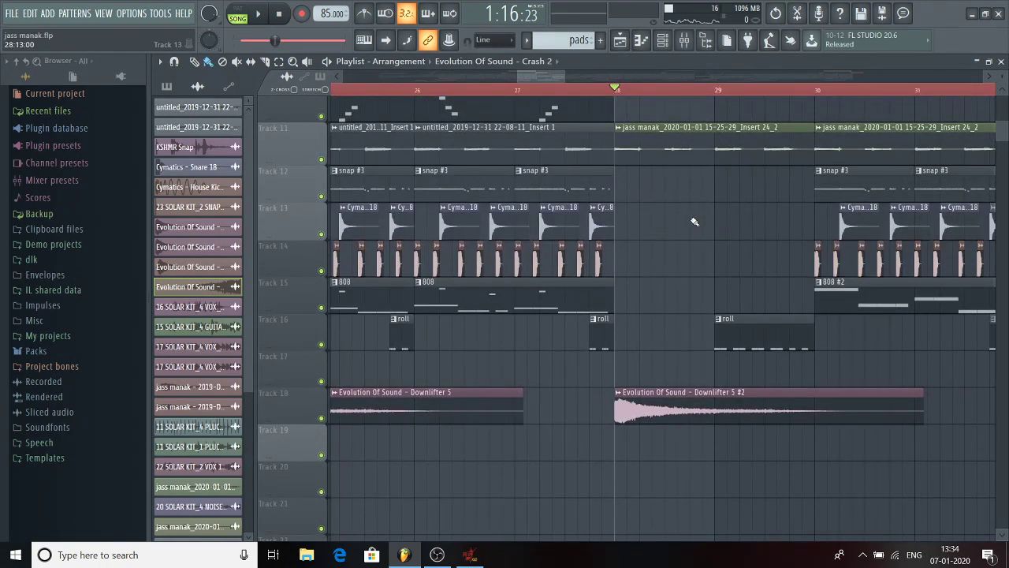
{"action": "key", "text": "space"}
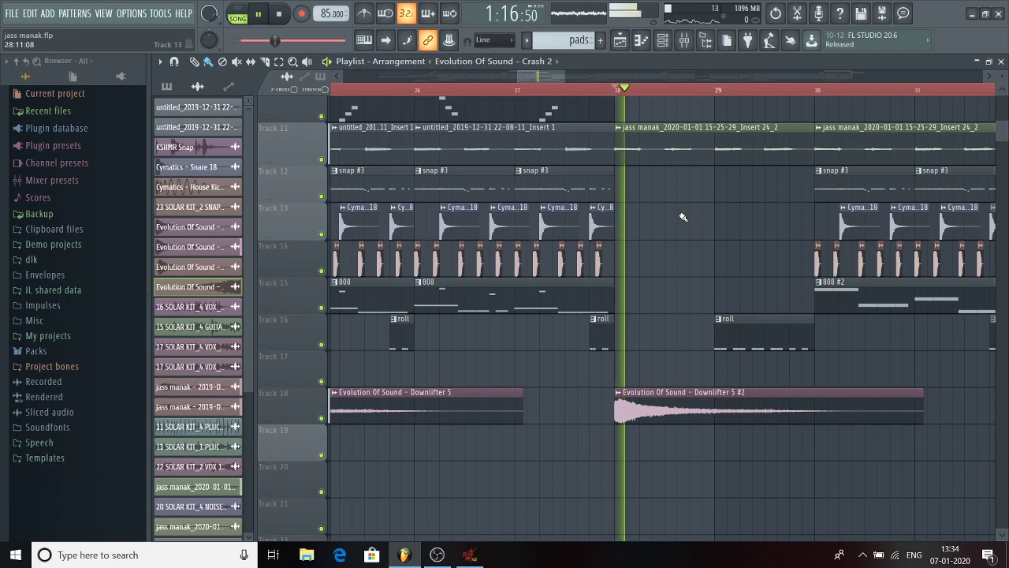
{"action": "scroll", "coordinate": [330, 174], "scroll_direction": "up", "scroll_amount": 2}
{"action": "scroll", "coordinate": [323, 197], "scroll_direction": "up", "scroll_amount": 1}
{"action": "key", "text": "space"}
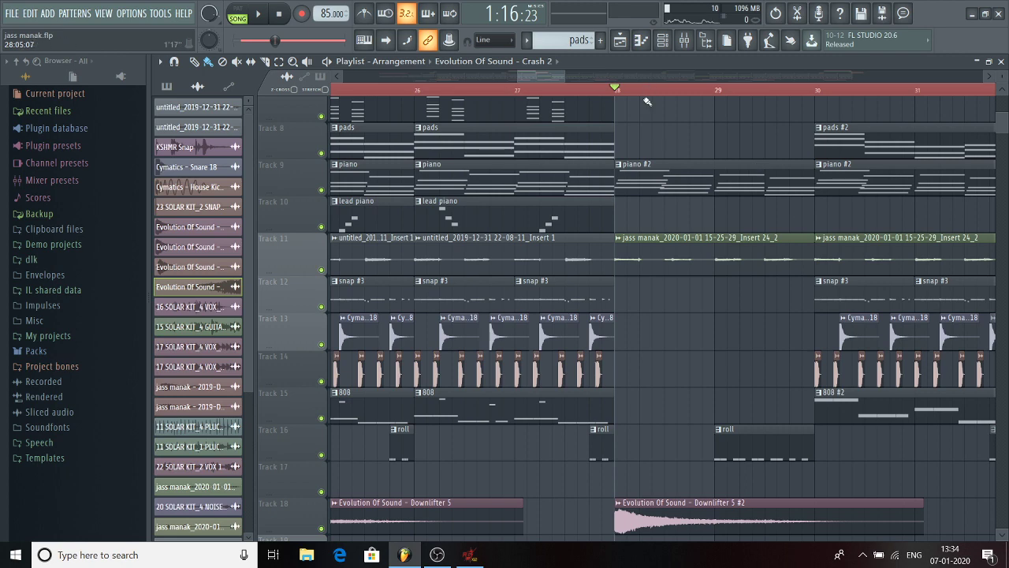
Step: Play all tracks from bar 28 through the Track 16 roll into the section starting at bar 30
{"action": "key", "text": "space"}
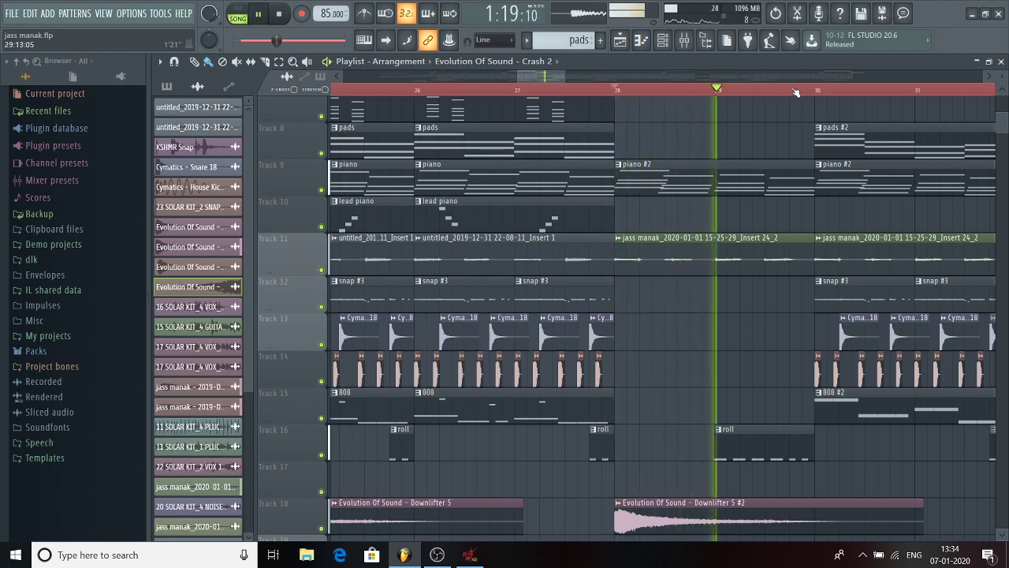
{"action": "scroll", "coordinate": [789, 93], "scroll_direction": "down", "scroll_amount": 3}
{"action": "scroll", "coordinate": [881, 98], "scroll_direction": "up", "scroll_amount": 4}
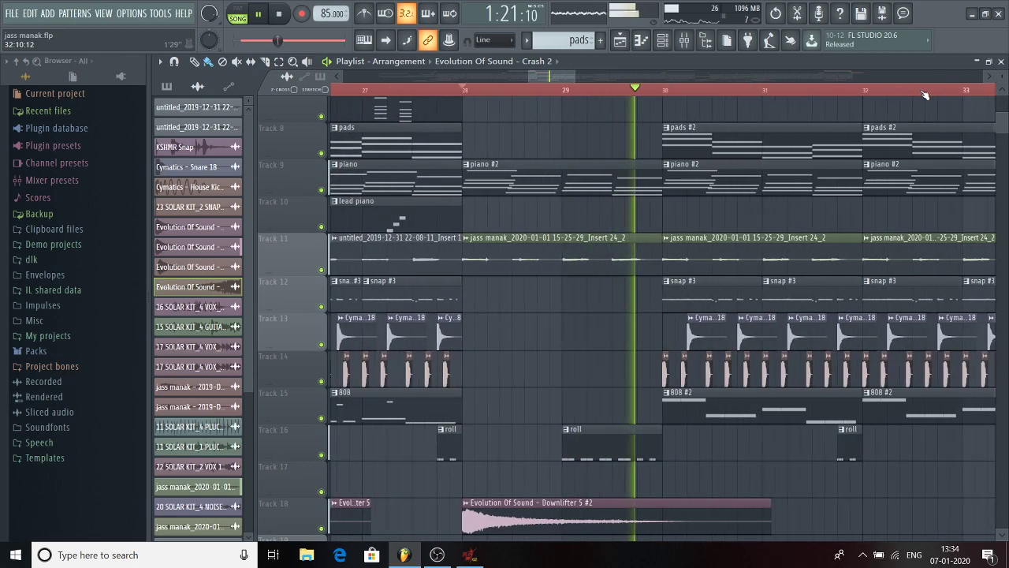
{"action": "scroll", "coordinate": [933, 101], "scroll_direction": "down", "scroll_amount": 5}
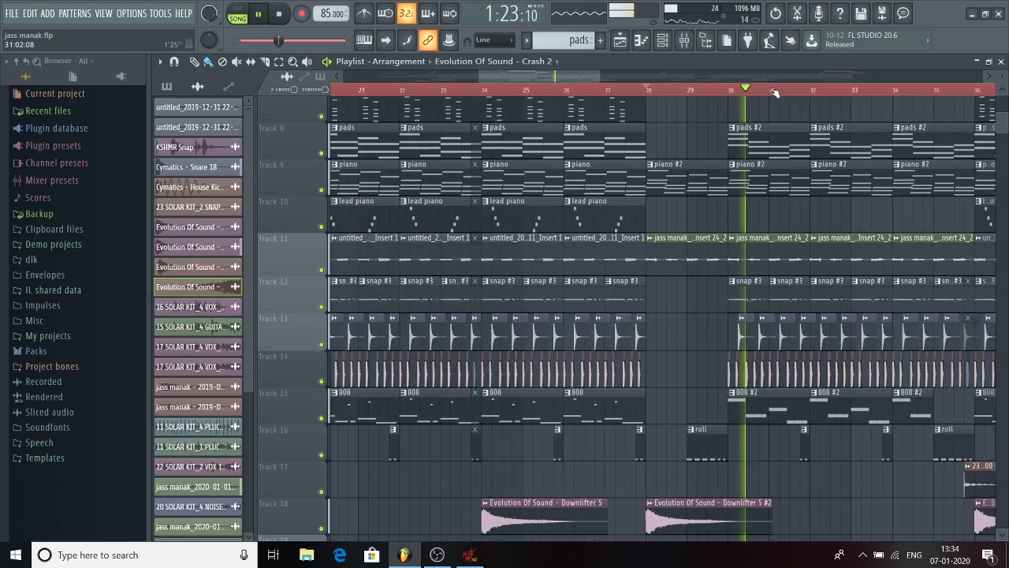
{"action": "scroll", "coordinate": [789, 101], "scroll_direction": "down", "scroll_amount": 2}
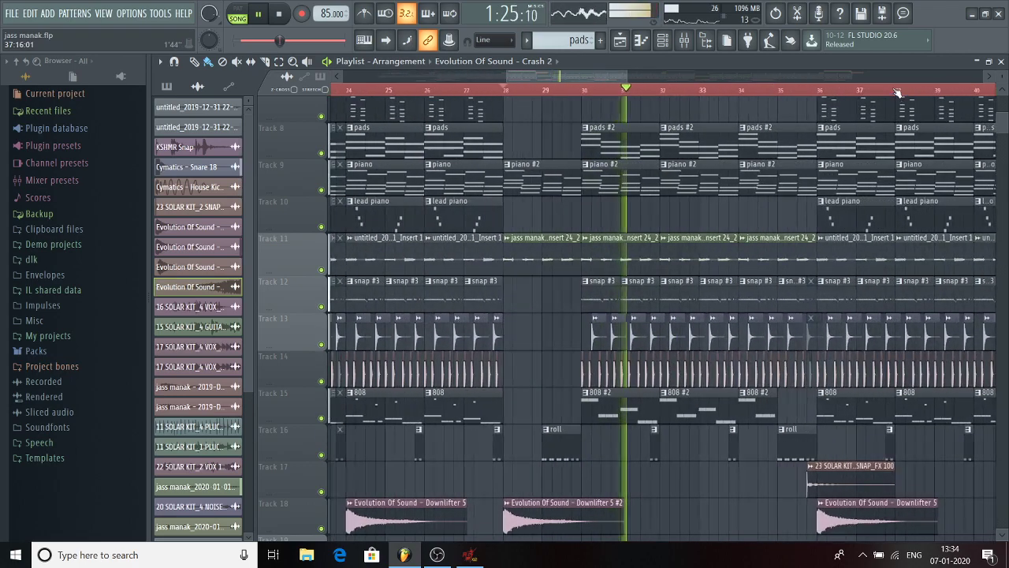
Step: Examine the clips on all tracks around bars 30 to 36 while the song plays, and stop playback
{"action": "scroll", "coordinate": [573, 105], "scroll_direction": "up", "scroll_amount": 4}
{"action": "scroll", "coordinate": [574, 110], "scroll_direction": "right", "scroll_amount": 8}
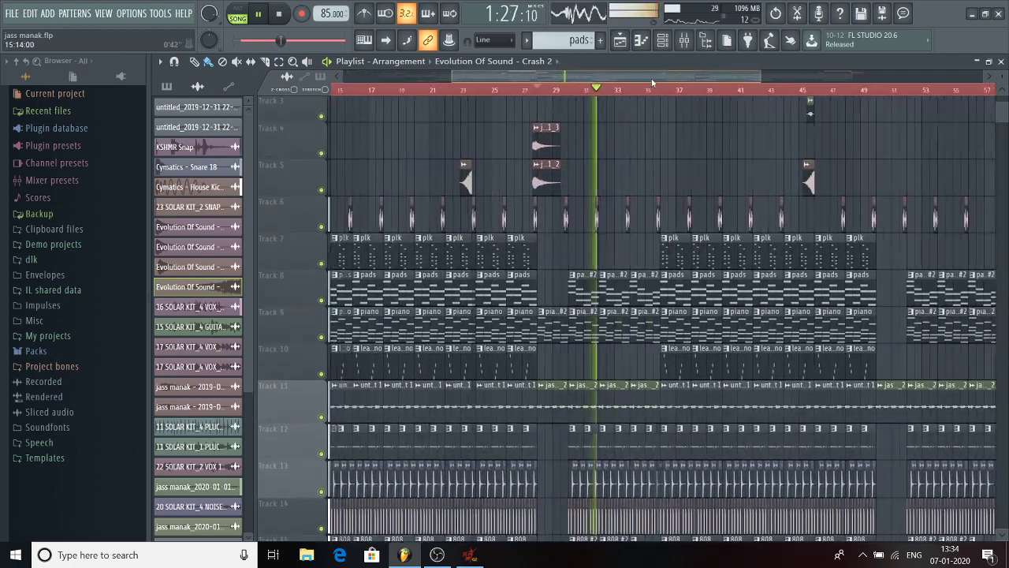
{"action": "scroll", "coordinate": [575, 127], "scroll_direction": "down", "scroll_amount": 2}
{"action": "scroll", "coordinate": [576, 126], "scroll_direction": "down", "scroll_amount": 3}
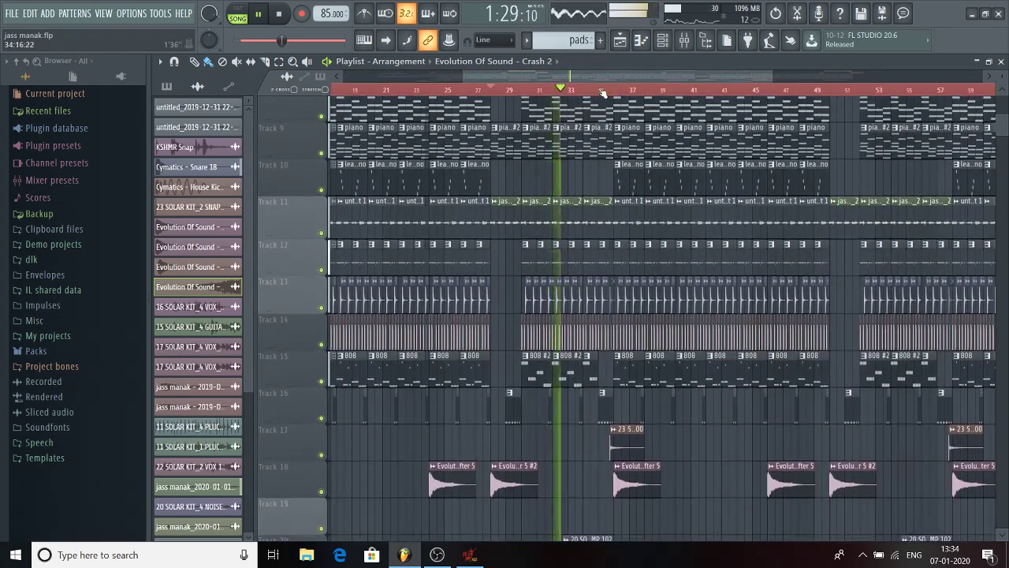
{"action": "scroll", "coordinate": [601, 92], "scroll_direction": "up", "scroll_amount": 3}
{"action": "key", "text": "space"}
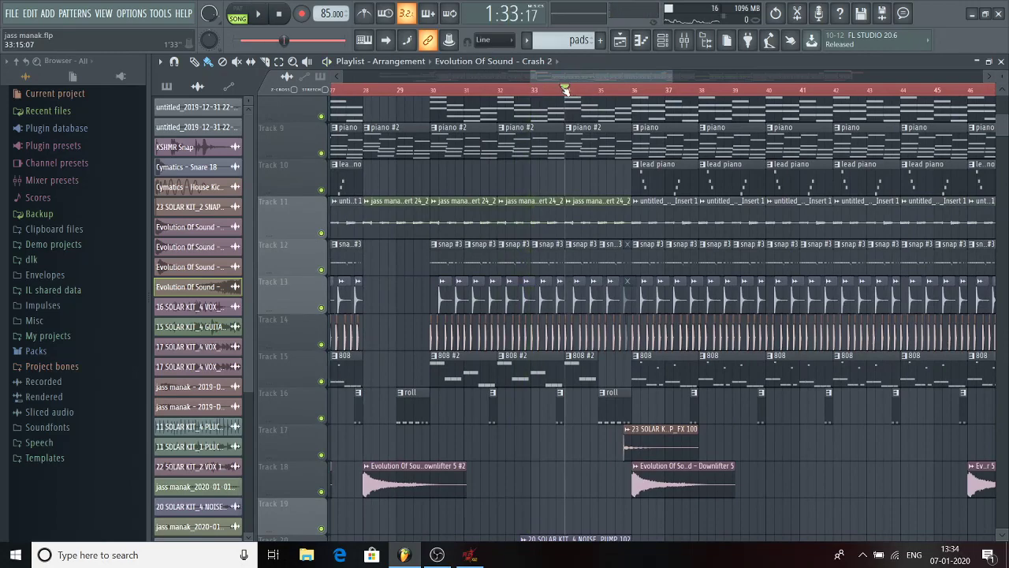
Step: Place the playhead at bar 35 and play the roll and noise pump build-up into bar 36
{"action": "scroll", "coordinate": [541, 135], "scroll_direction": "up", "scroll_amount": 6}
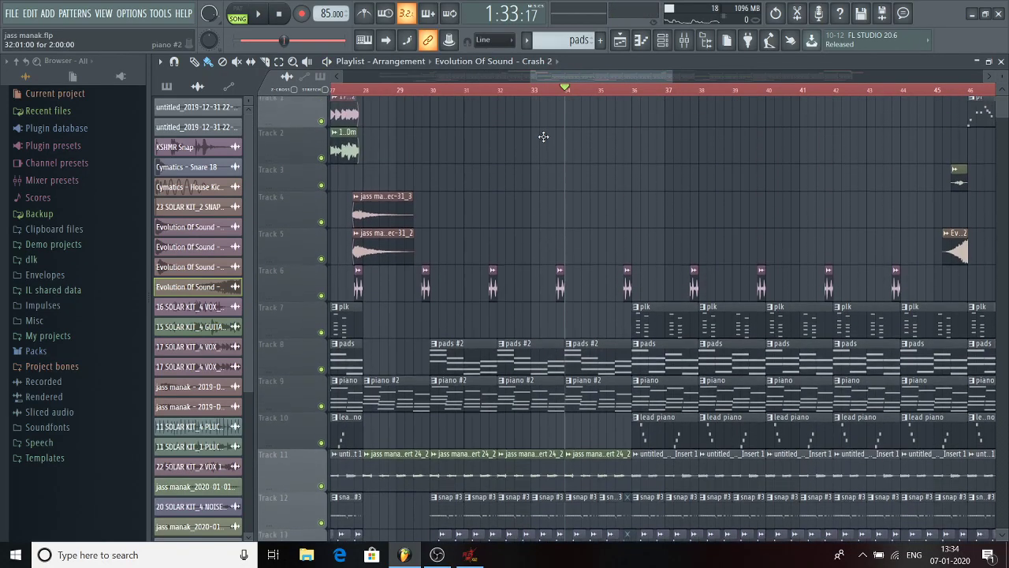
{"action": "scroll", "coordinate": [604, 93], "scroll_direction": "up", "scroll_amount": 3}
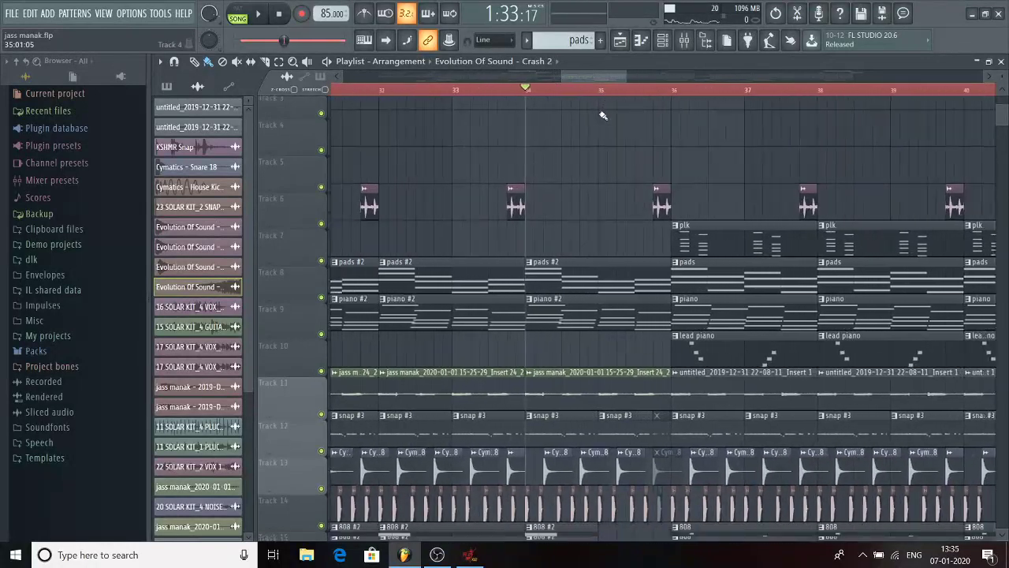
{"action": "scroll", "coordinate": [719, 97], "scroll_direction": "down", "scroll_amount": 4}
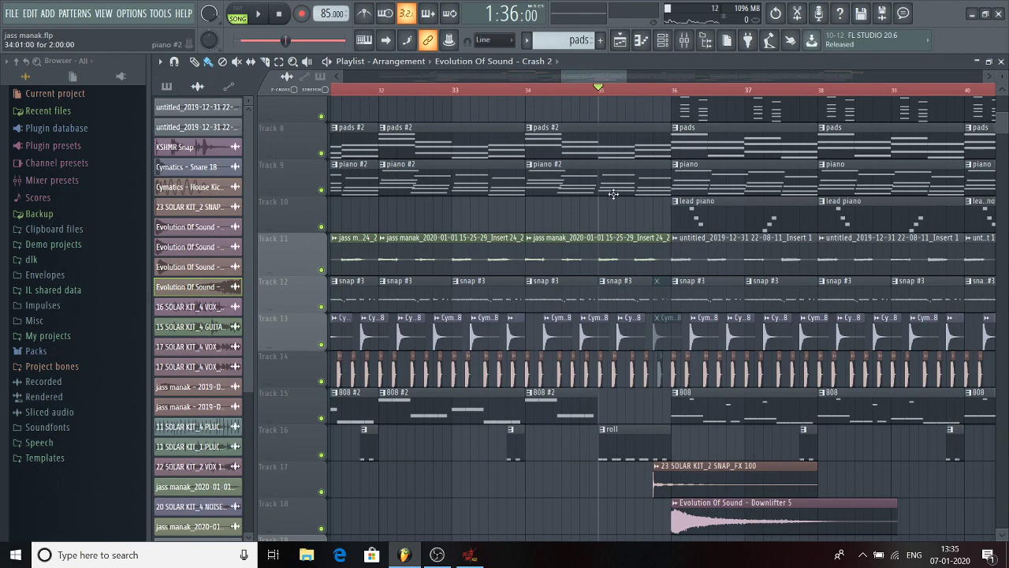
{"action": "key", "text": "space"}
{"action": "scroll", "coordinate": [568, 176], "scroll_direction": "down", "scroll_amount": 5}
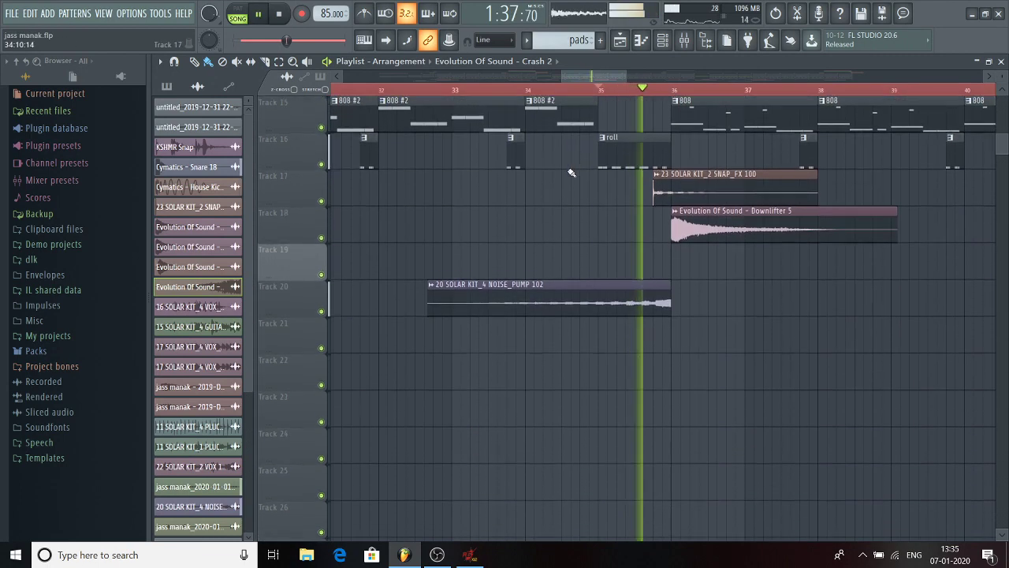
{"action": "scroll", "coordinate": [572, 173], "scroll_direction": "up", "scroll_amount": 4}
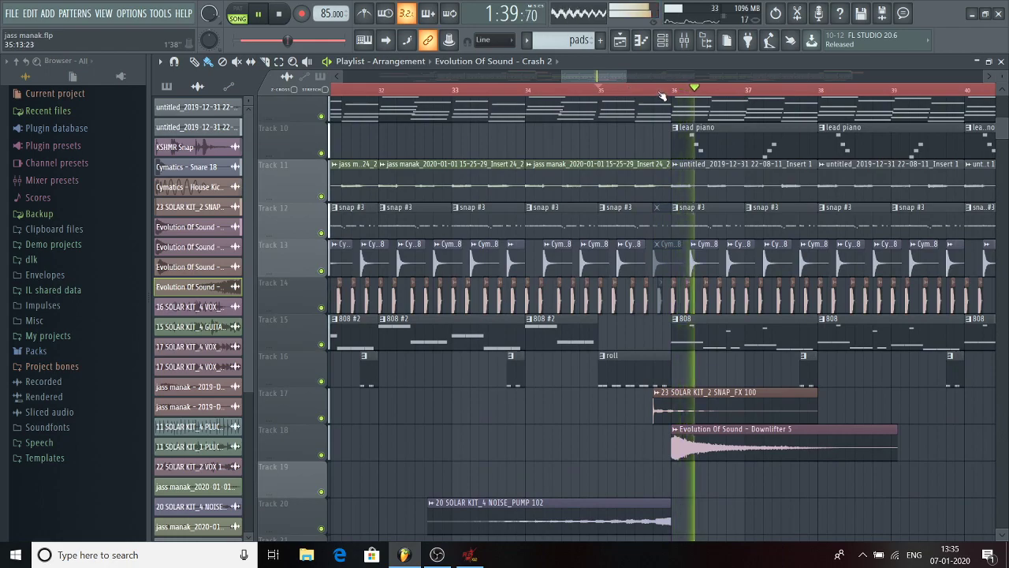
Step: Compare the section before bar 36 with the one after it across the tracks during playback, and stop
{"action": "scroll", "coordinate": [663, 94], "scroll_direction": "down", "scroll_amount": 2}
{"action": "scroll", "coordinate": [550, 144], "scroll_direction": "up", "scroll_amount": 3}
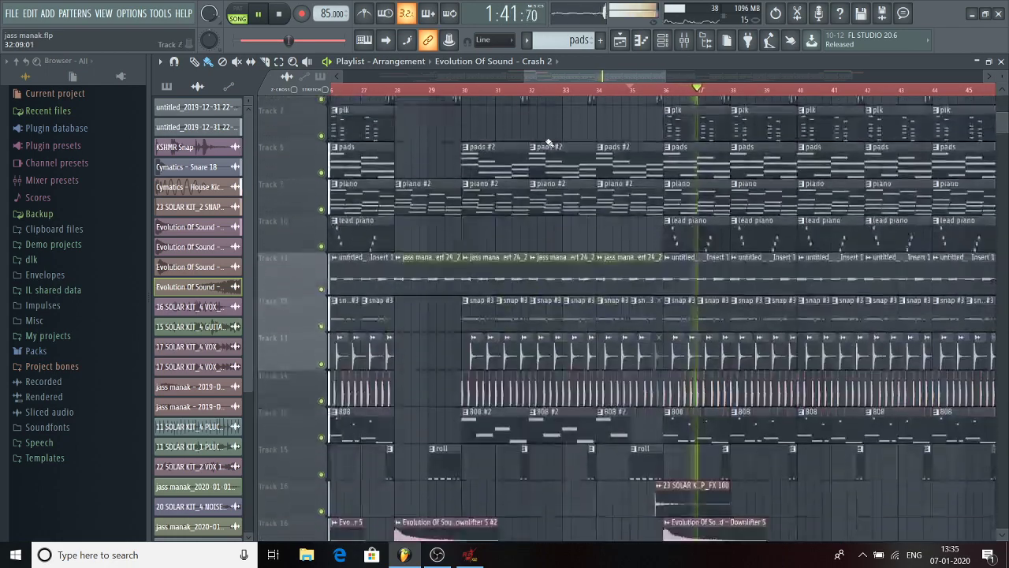
{"action": "scroll", "coordinate": [549, 144], "scroll_direction": "down", "scroll_amount": 6}
{"action": "scroll", "coordinate": [564, 181], "scroll_direction": "up", "scroll_amount": 4}
{"action": "scroll", "coordinate": [578, 225], "scroll_direction": "down", "scroll_amount": 2}
{"action": "key", "text": "space"}
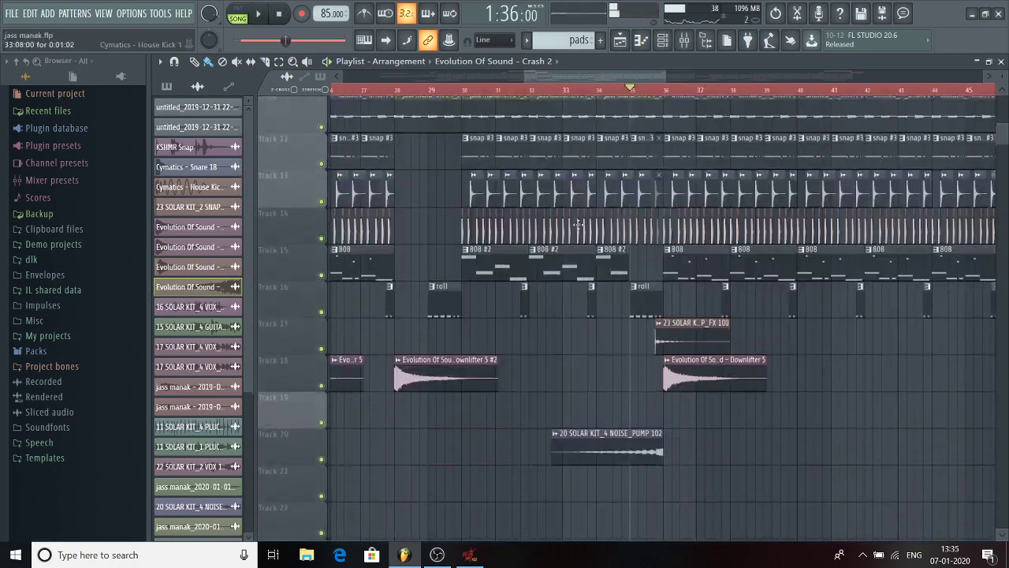
Step: Place the playhead at bar 36, solo Track 15, and listen to the 808 pattern through bar 38
{"action": "left_click", "coordinate": [658, 95]}
{"action": "scroll", "coordinate": [658, 94], "scroll_direction": "up", "scroll_amount": 2}
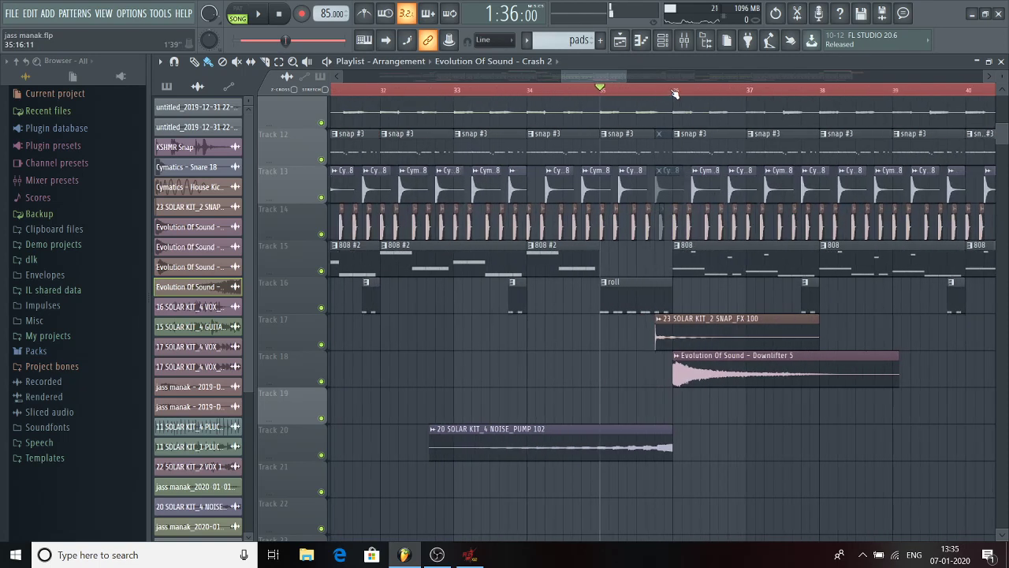
{"action": "right_click", "coordinate": [321, 271]}
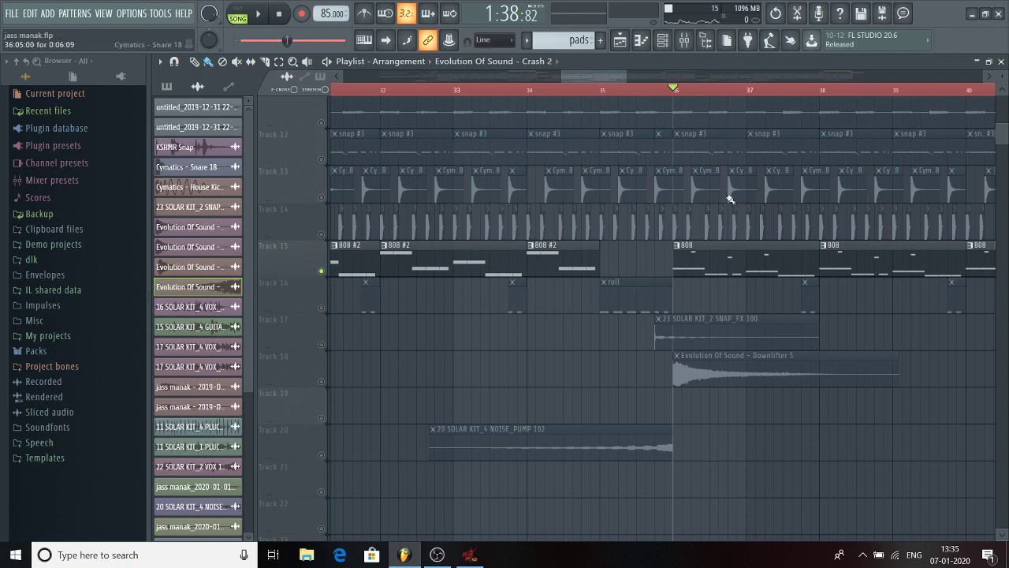
{"action": "key", "text": "space"}
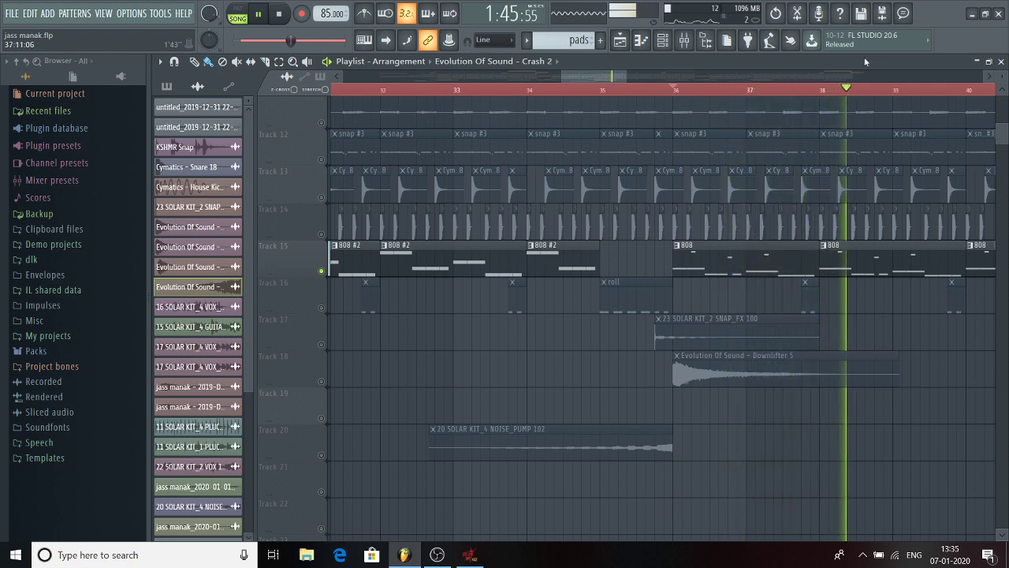
{"action": "scroll", "coordinate": [825, 103], "scroll_direction": "down", "scroll_amount": 3}
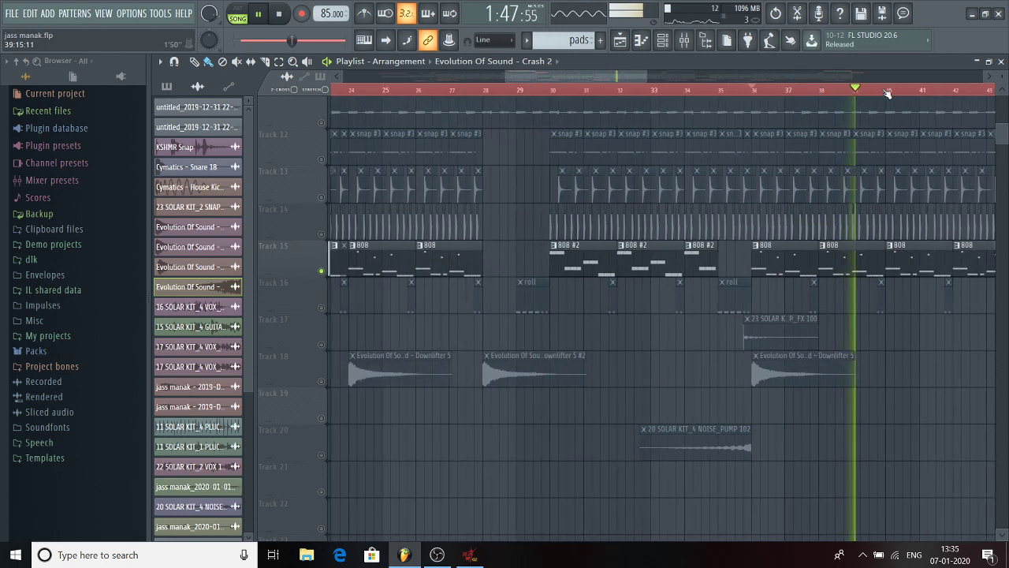
{"action": "key", "text": "space"}
Step: Replay the opening of the soloed 808 pattern from bar 36 and from slightly after it, stopping each time
{"action": "scroll", "coordinate": [826, 103], "scroll_direction": "up", "scroll_amount": 3}
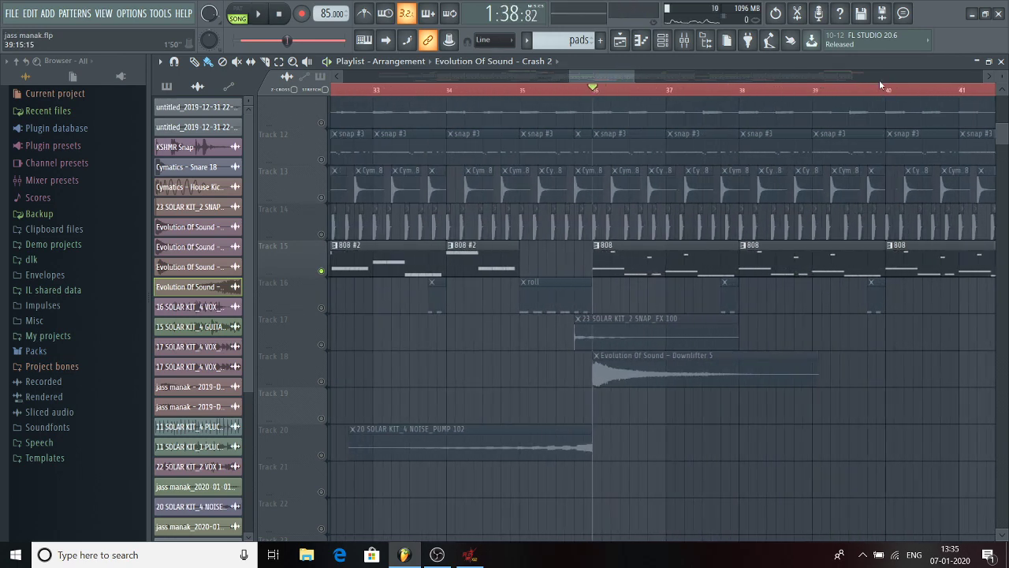
{"action": "scroll", "coordinate": [587, 102], "scroll_direction": "up", "scroll_amount": 3}
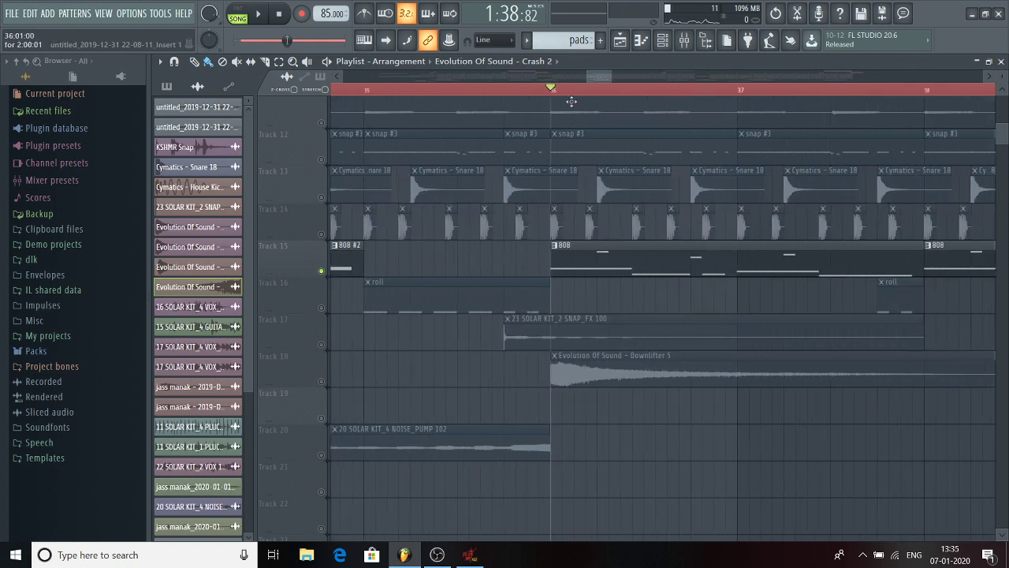
{"action": "key", "text": "space"}
{"action": "key", "text": "space"}
{"action": "left_click", "coordinate": [583, 93]}
{"action": "key", "text": "space"}
{"action": "key", "text": "space"}
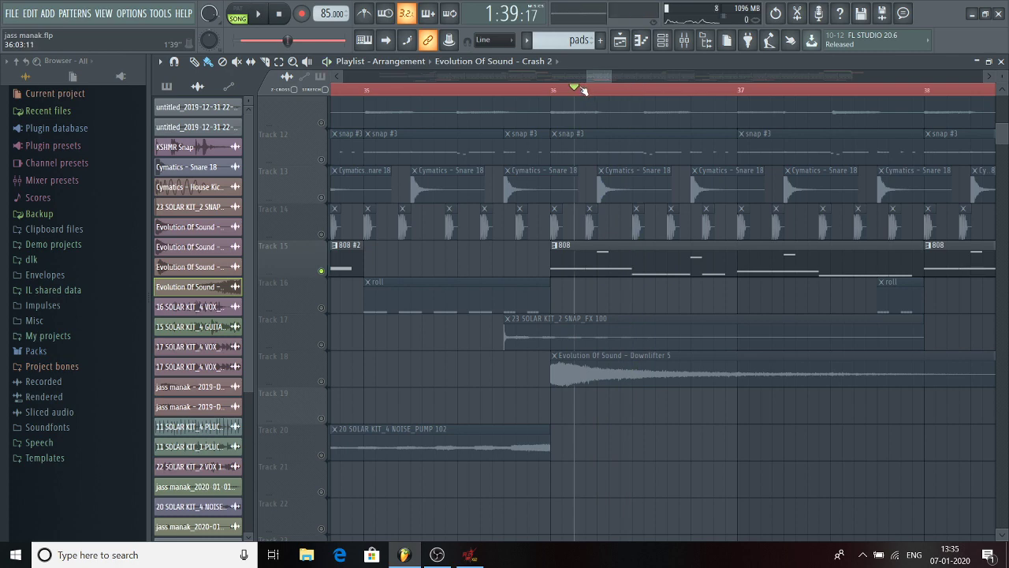
Step: Return the playhead to bar 36 and end the Track 15 solo so that all tracks are active again
{"action": "scroll", "coordinate": [583, 91], "scroll_direction": "down", "scroll_amount": 2}
{"action": "left_click", "coordinate": [563, 90]}
{"action": "scroll", "coordinate": [565, 88], "scroll_direction": "up", "scroll_amount": 2}
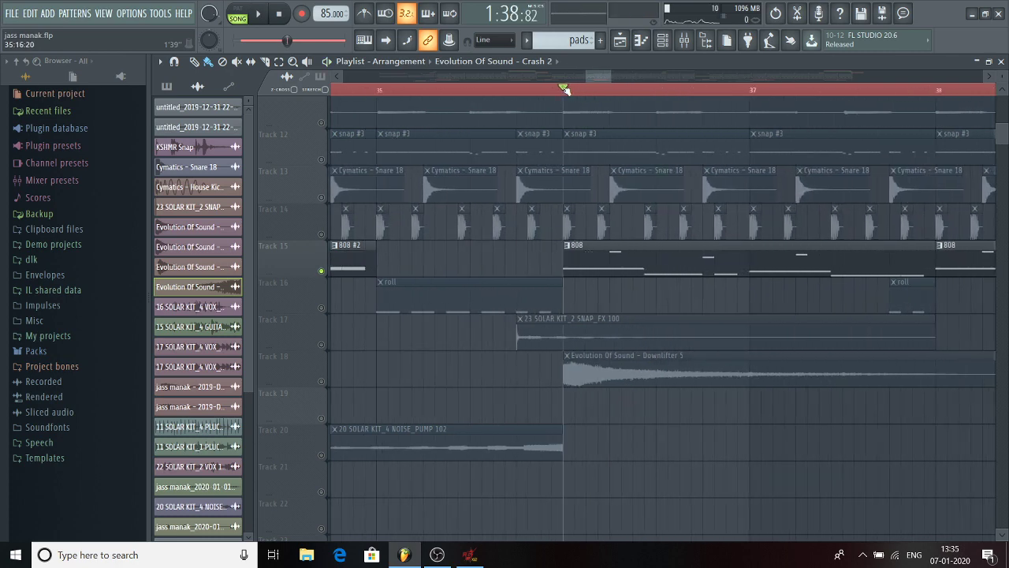
{"action": "scroll", "coordinate": [564, 90], "scroll_direction": "down", "scroll_amount": 5}
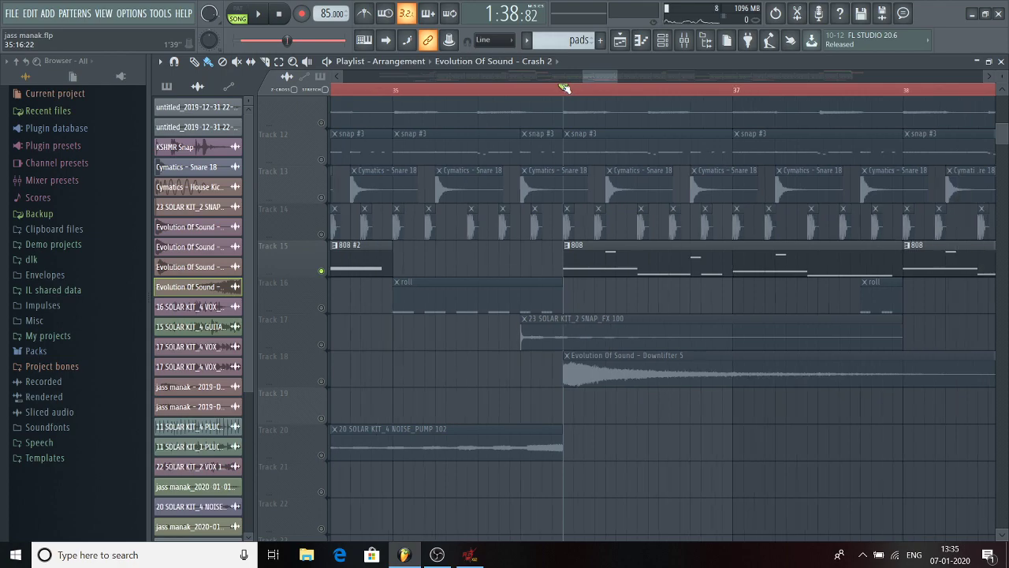
{"action": "left_click", "coordinate": [322, 160]}
Step: Place the playhead at bar 45, play the reversed crash build-up on Track 5 into bar 46, and stop
{"action": "scroll", "coordinate": [322, 173], "scroll_direction": "up", "scroll_amount": 6}
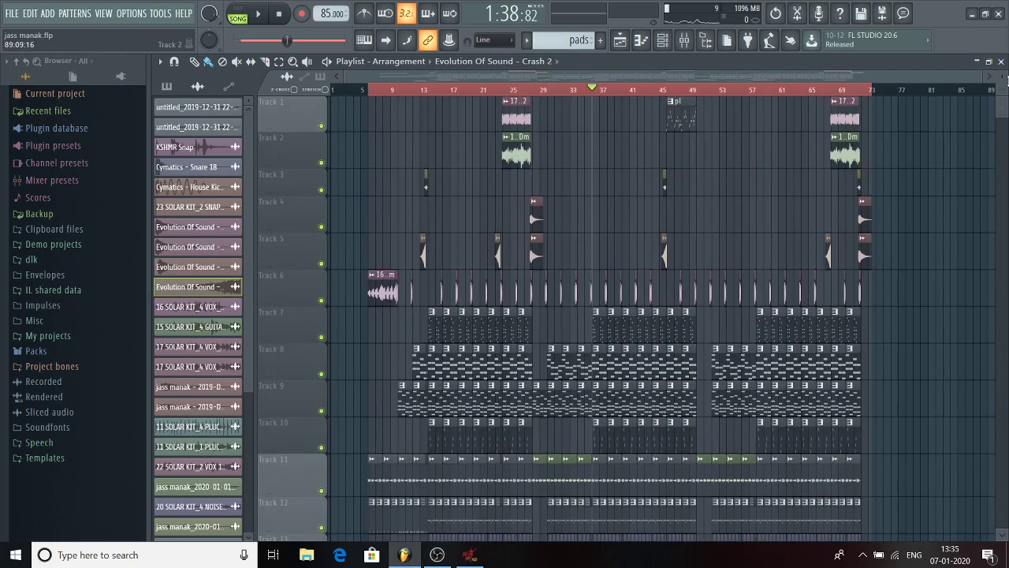
{"action": "scroll", "coordinate": [697, 92], "scroll_direction": "up", "scroll_amount": 5}
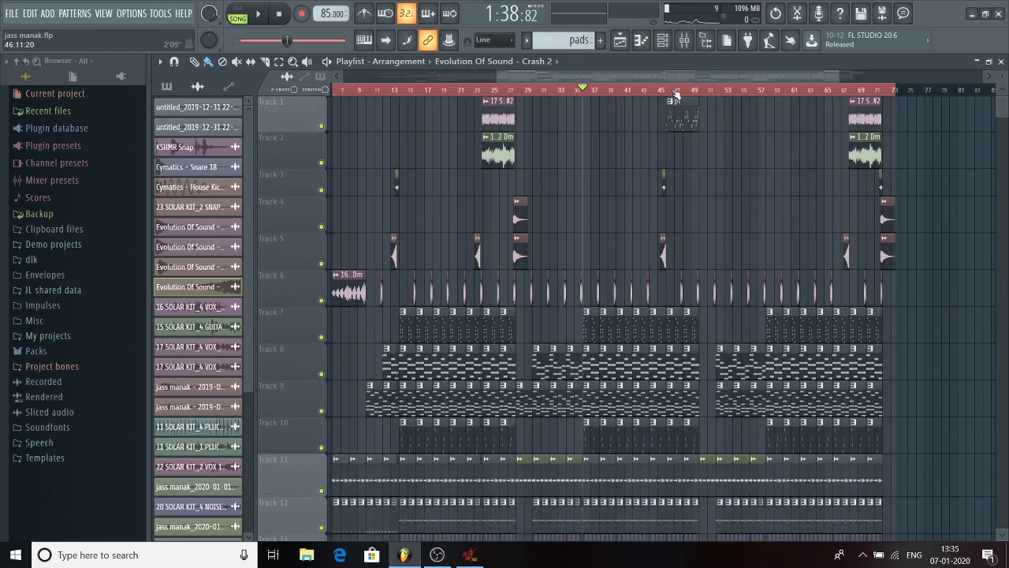
{"action": "left_click", "coordinate": [656, 93]}
{"action": "scroll", "coordinate": [656, 93], "scroll_direction": "up", "scroll_amount": 3}
{"action": "left_click", "coordinate": [551, 90]}
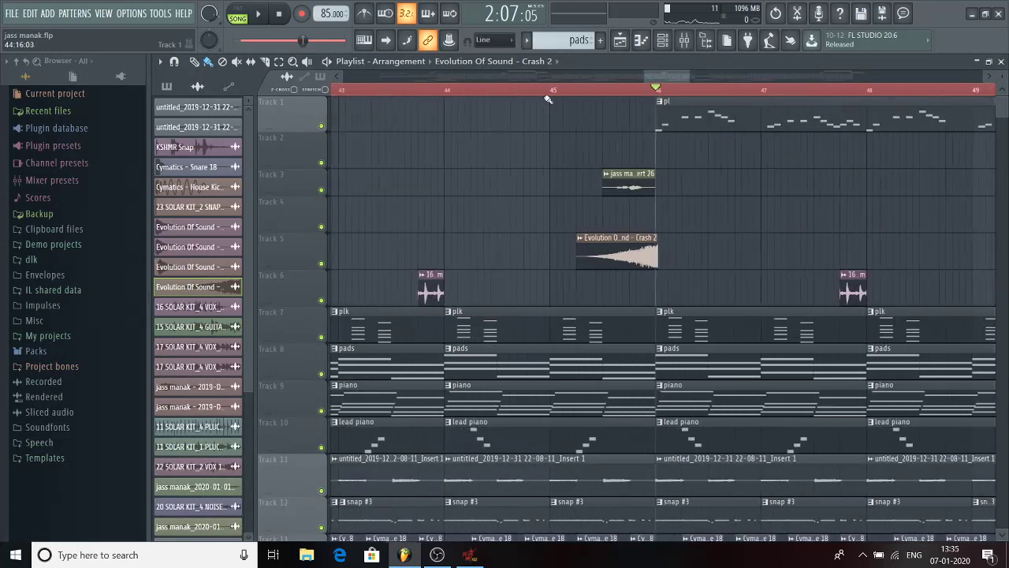
{"action": "key", "text": "space"}
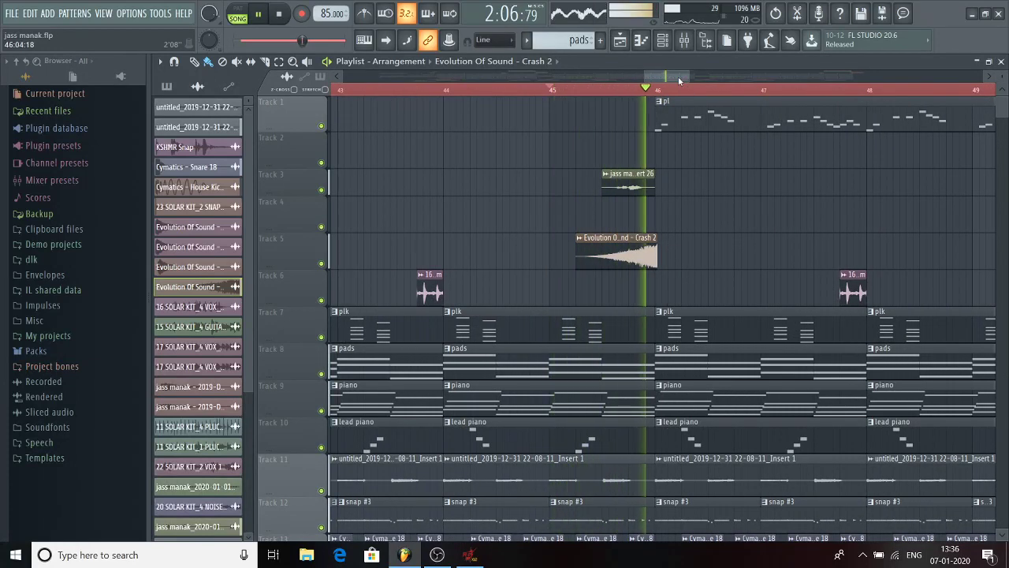
{"action": "key", "text": "space"}
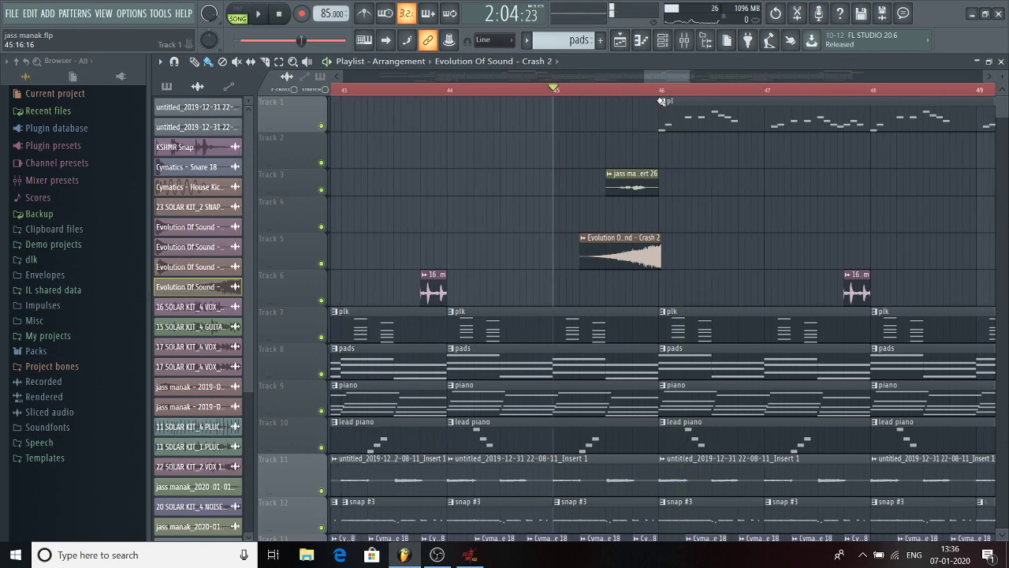
Step: Place the playhead at bar 46 and listen to the pl melody on Track 1 with all tracks until past bar 49
{"action": "left_click", "coordinate": [664, 91]}
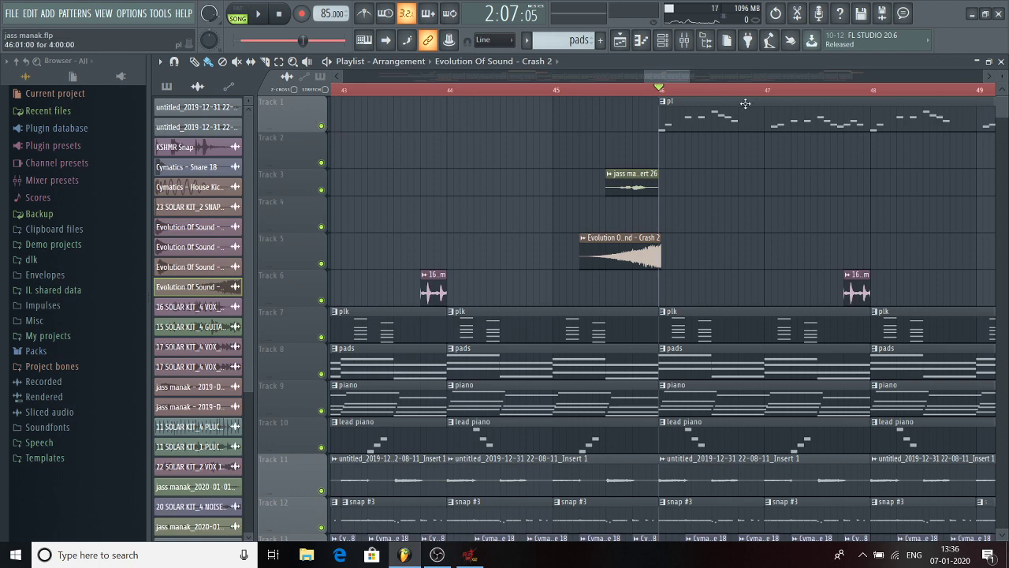
{"action": "scroll", "coordinate": [745, 103], "scroll_direction": "down", "scroll_amount": 4}
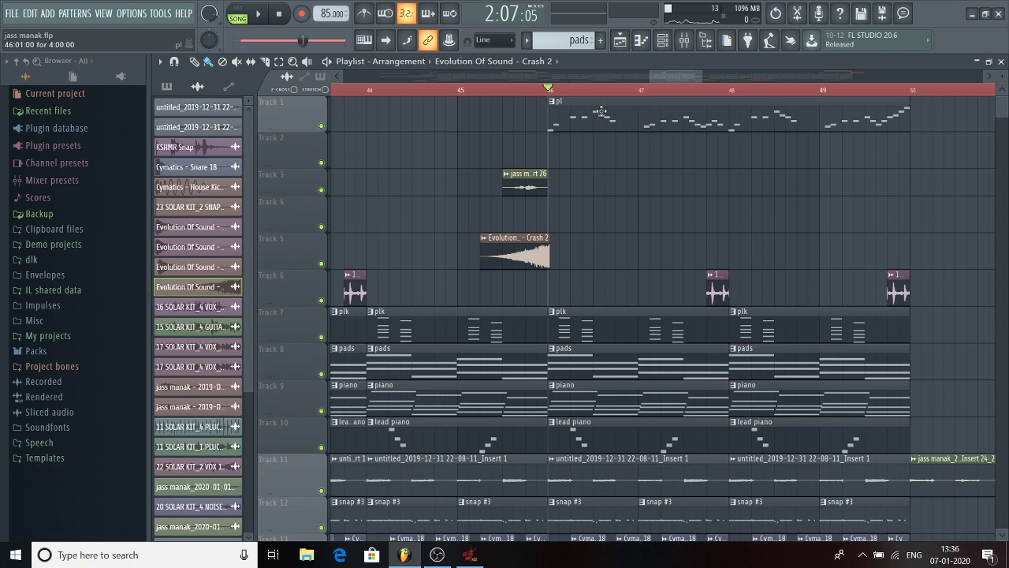
{"action": "key", "text": "space"}
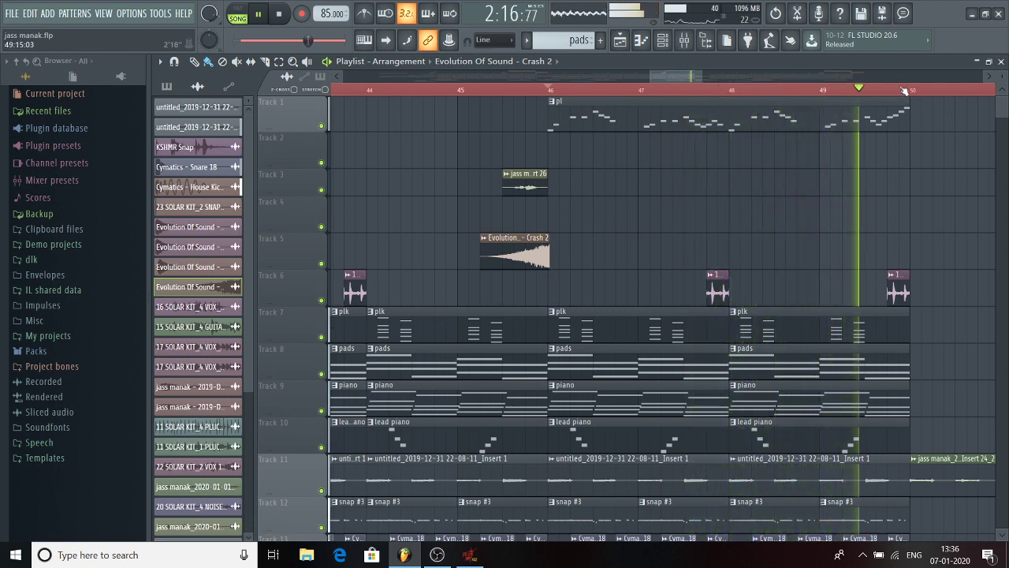
{"action": "key", "text": "space"}
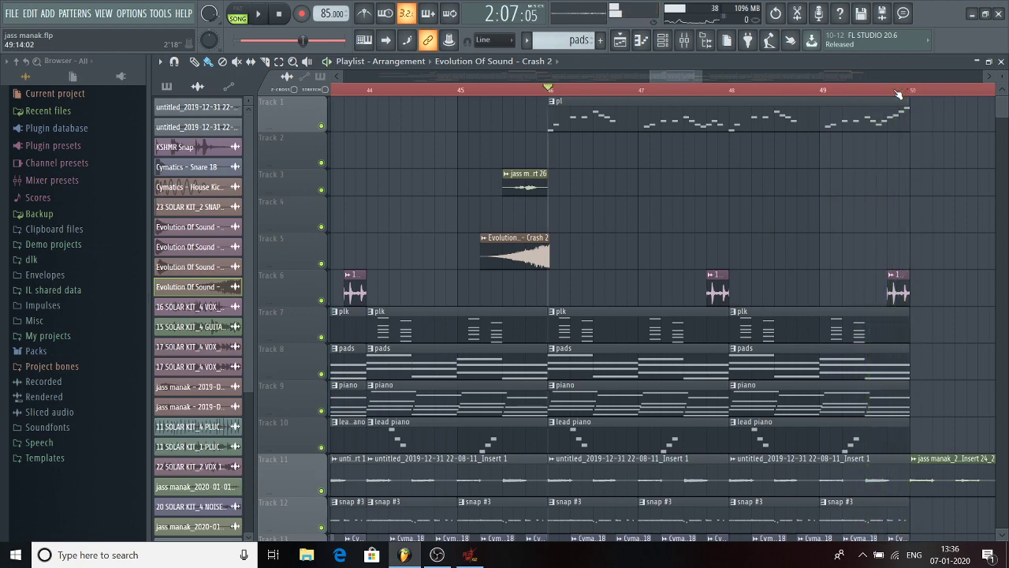
Step: Review the whole arrangement, place the playhead at bar 13, and examine the tracks leading into the drop at bar 14
{"action": "scroll", "coordinate": [898, 94], "scroll_direction": "down", "scroll_amount": 4}
{"action": "scroll", "coordinate": [898, 94], "scroll_direction": "down", "scroll_amount": 4}
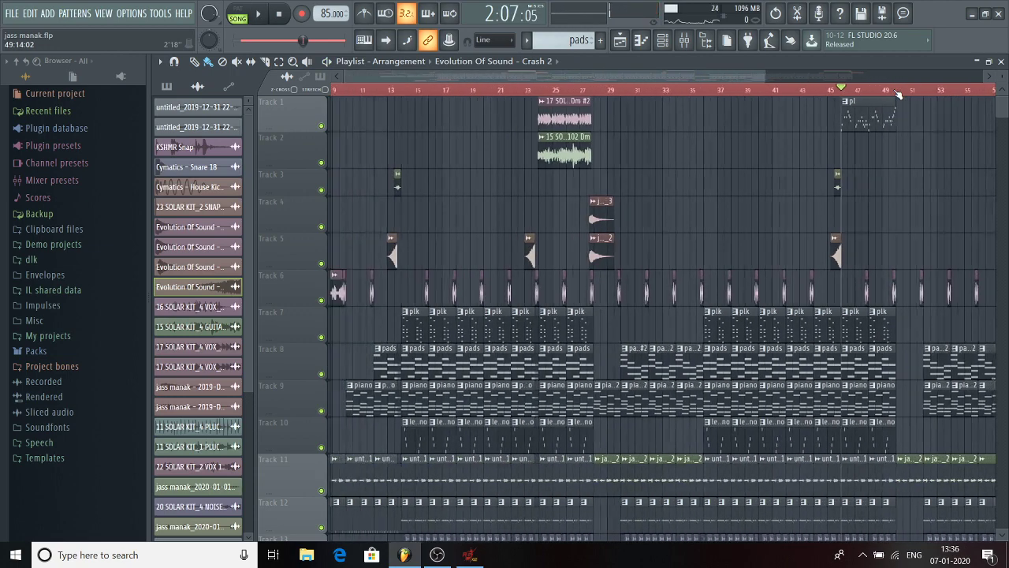
{"action": "scroll", "coordinate": [429, 254], "scroll_direction": "down", "scroll_amount": 5}
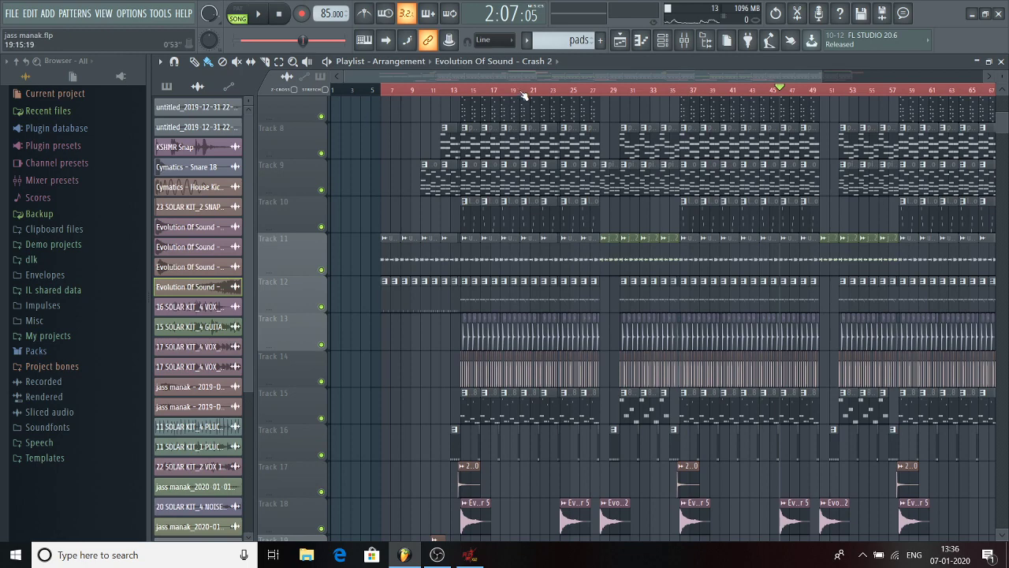
{"action": "scroll", "coordinate": [457, 90], "scroll_direction": "up", "scroll_amount": 7}
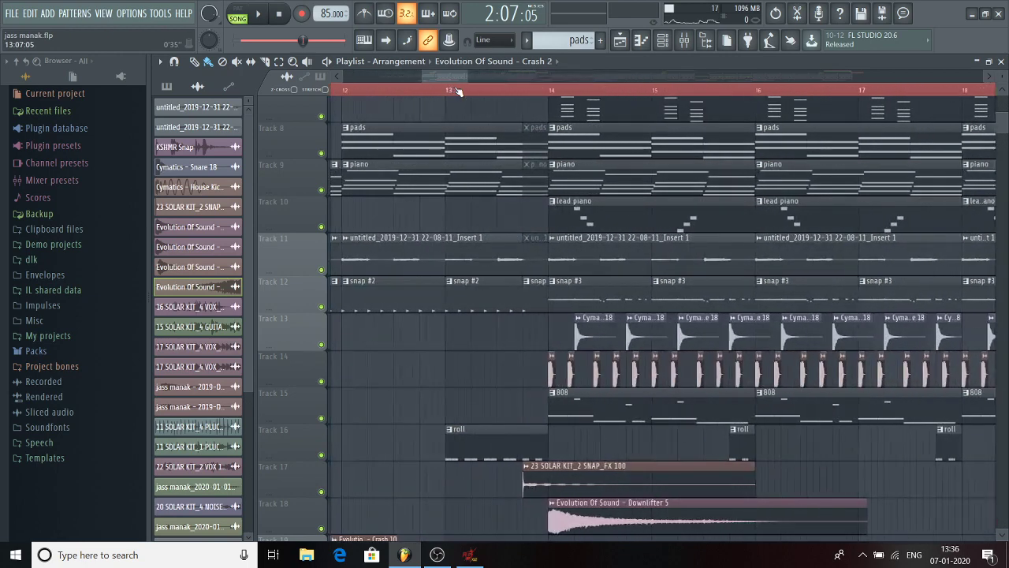
{"action": "left_click", "coordinate": [447, 90]}
{"action": "scroll", "coordinate": [447, 91], "scroll_direction": "down", "scroll_amount": 2}
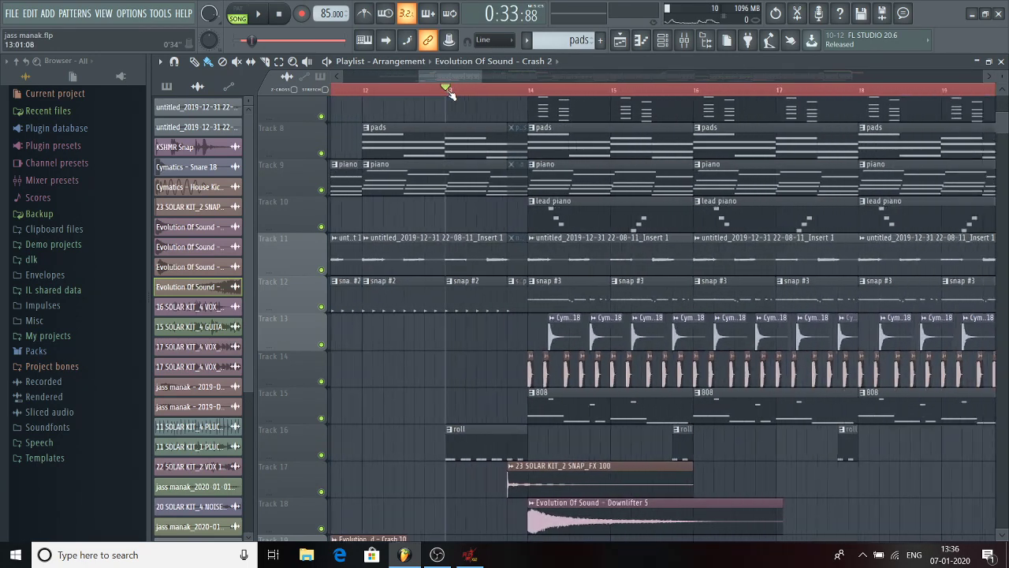
{"action": "scroll", "coordinate": [450, 120], "scroll_direction": "down", "scroll_amount": 4}
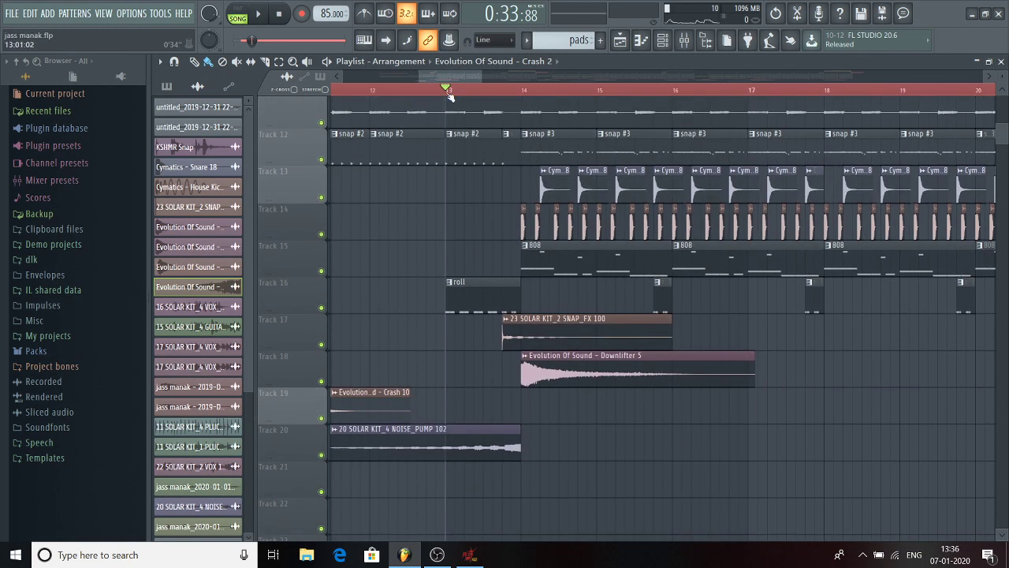
{"action": "scroll", "coordinate": [447, 91], "scroll_direction": "up", "scroll_amount": 2}
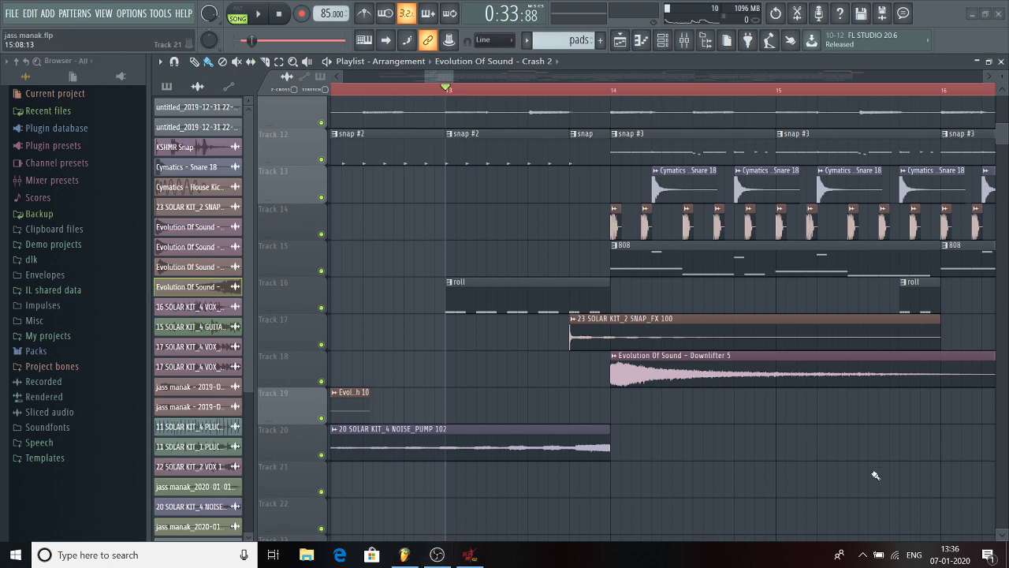
{"action": "left_click", "coordinate": [437, 554]}
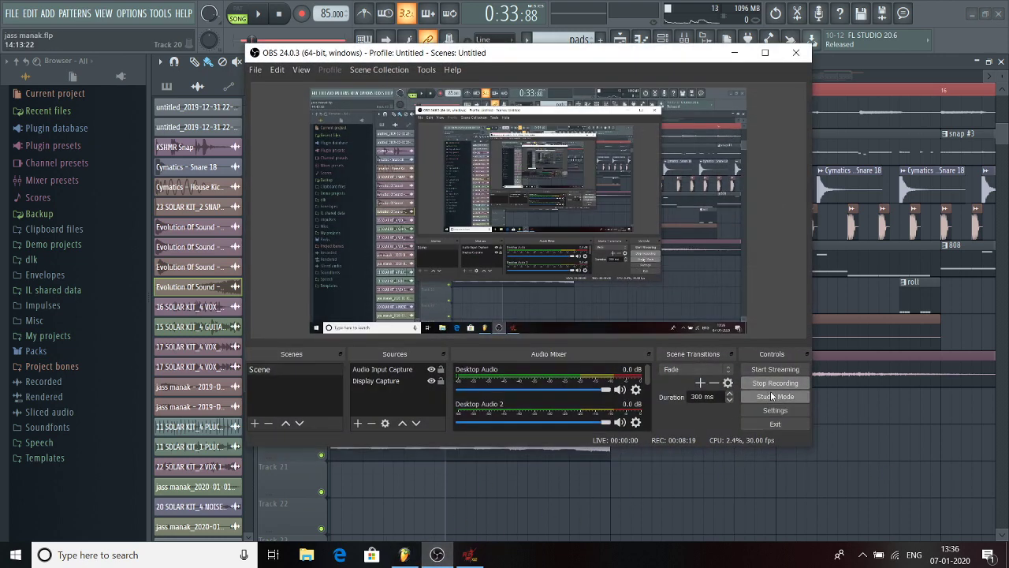